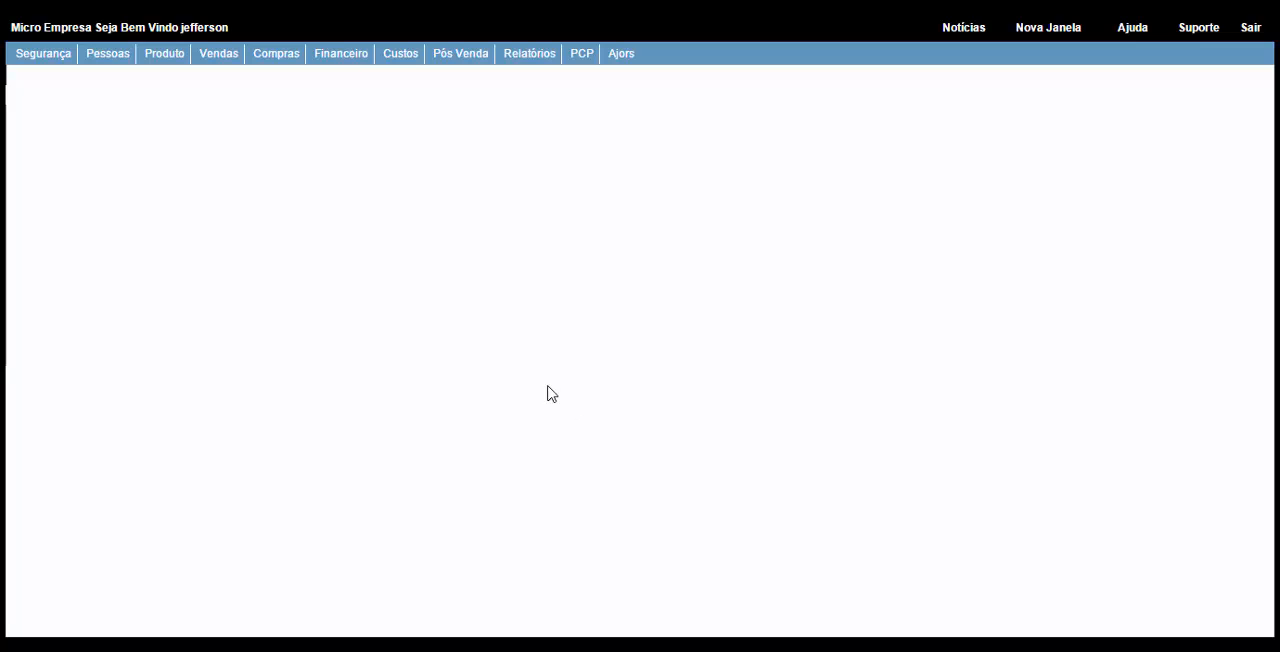
# Step: Search the person records for system type Cliente with "preço" in the name
pyautogui.click(110, 56)
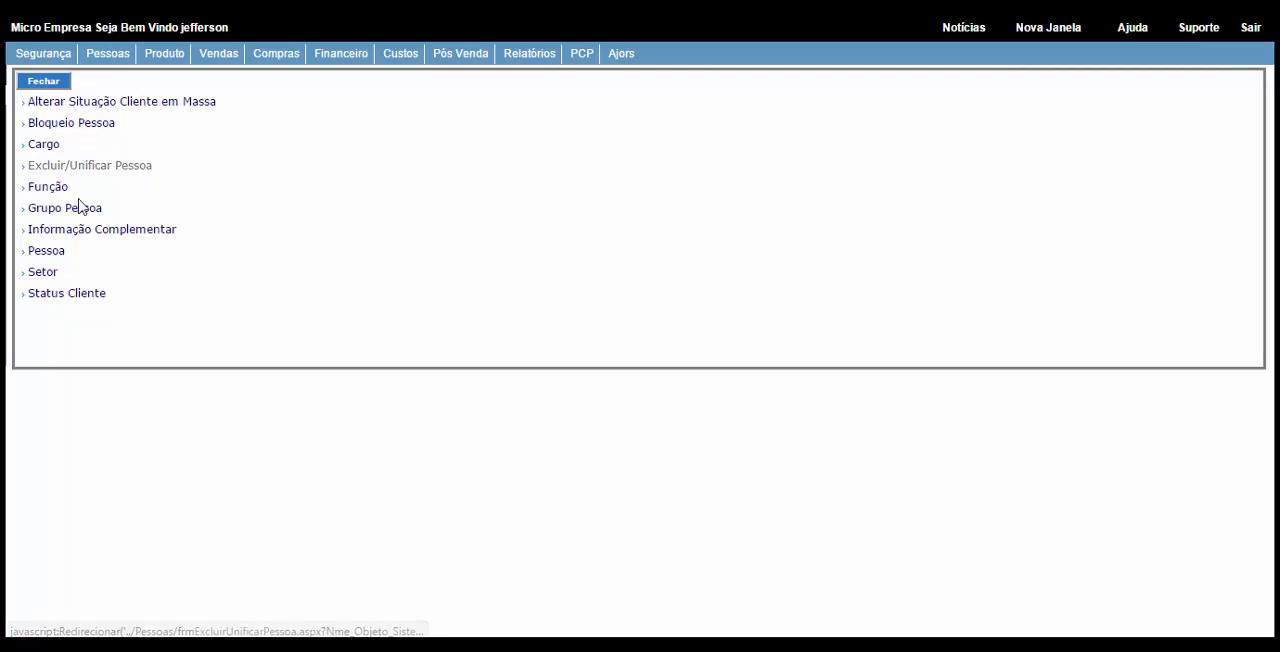
pyautogui.click(53, 262)
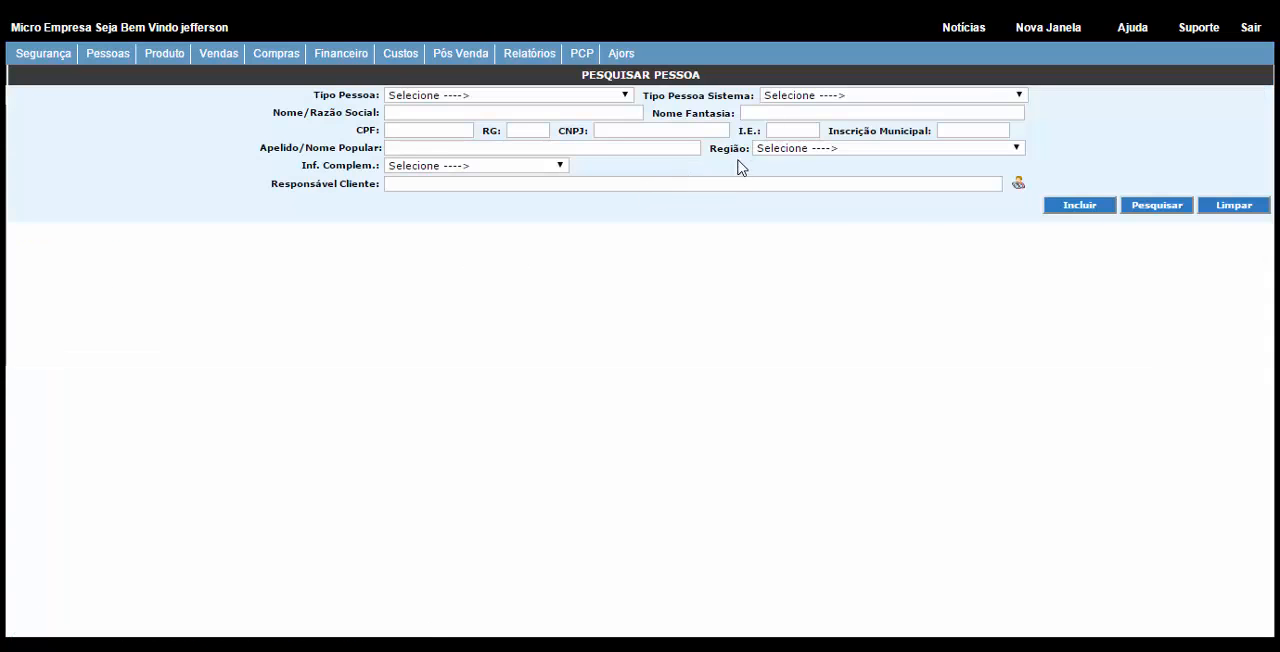
pyautogui.click(803, 96)
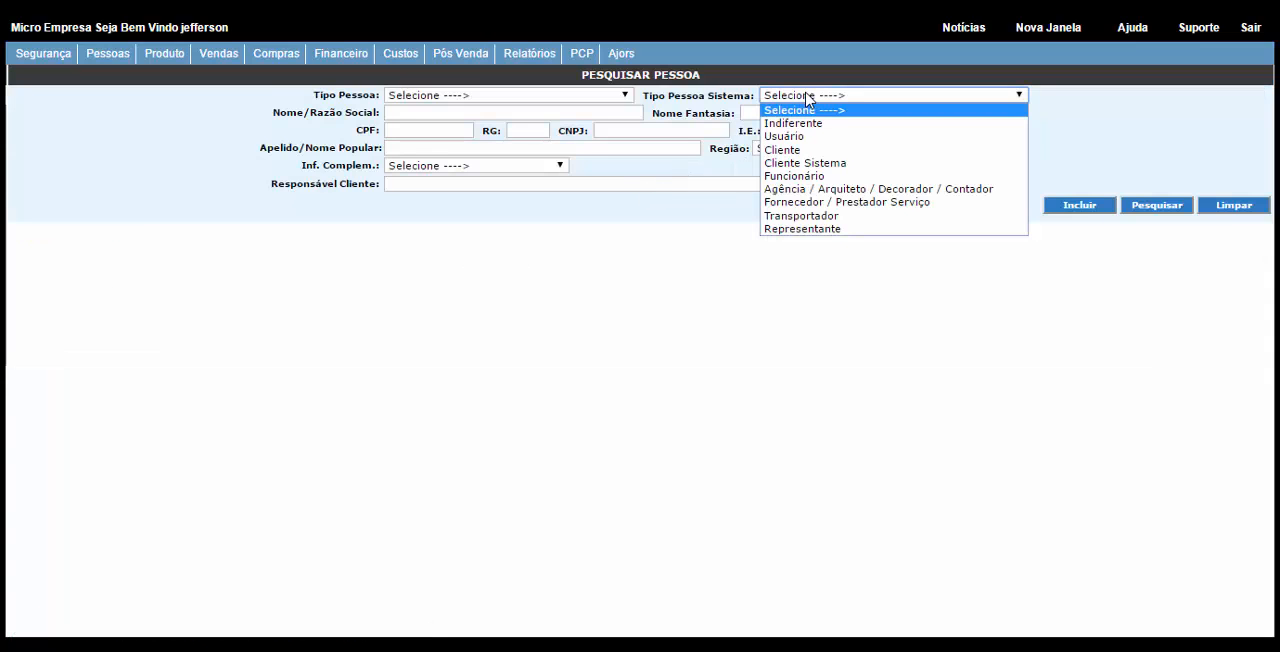
pyautogui.click(783, 150)
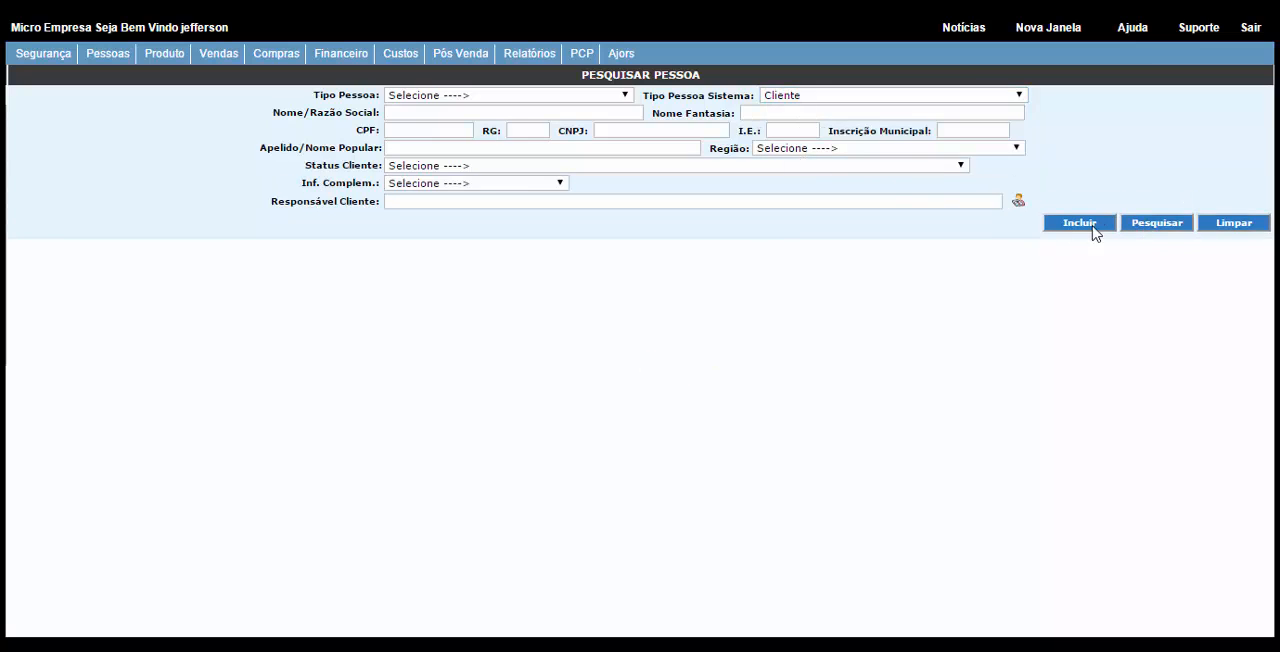
pyautogui.click(432, 114)
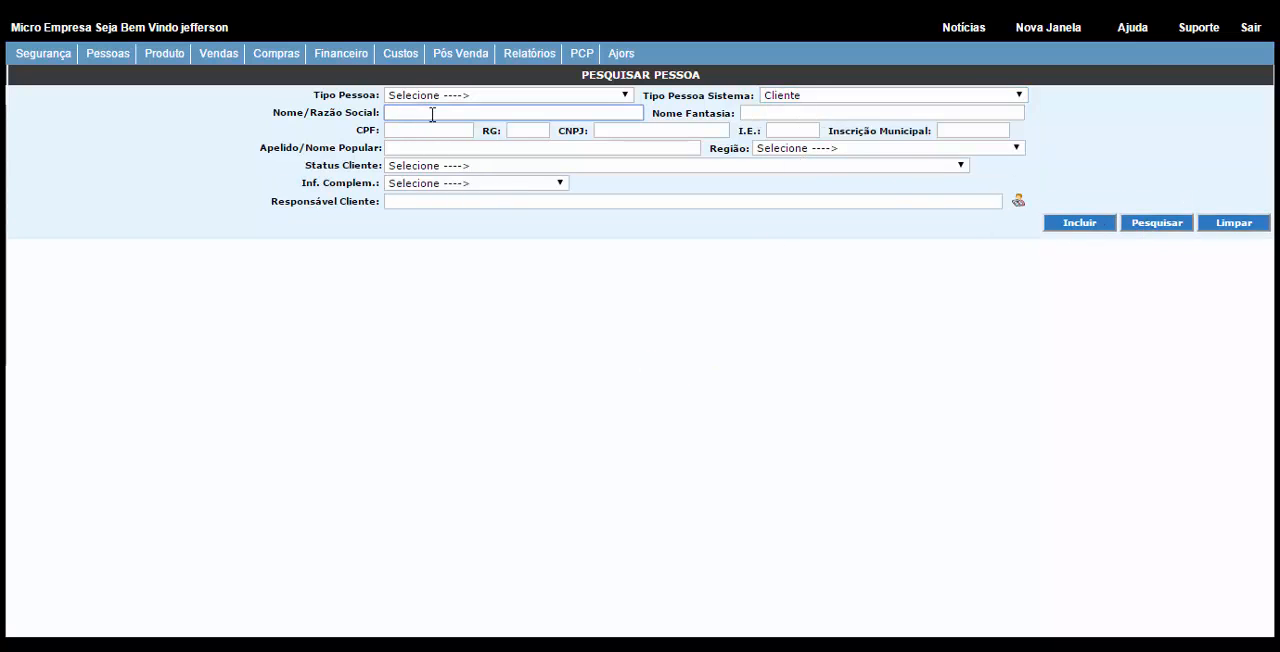
pyautogui.write('preço')
pyautogui.click(1156, 222)
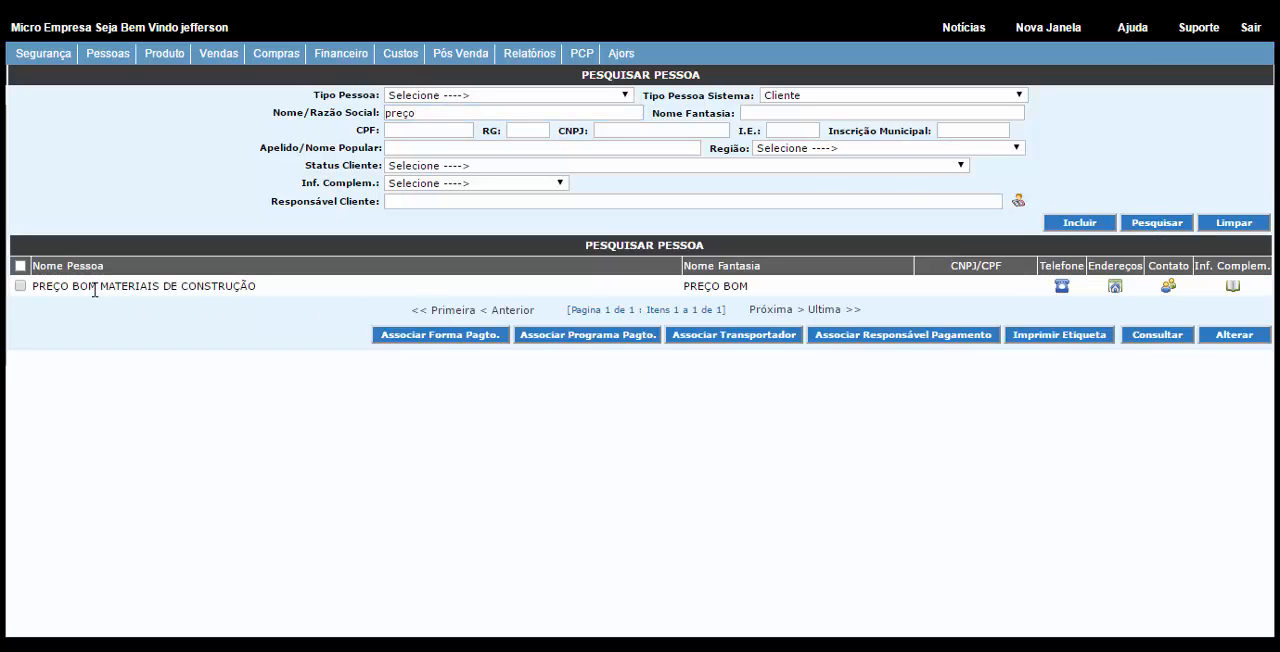
# Step: Open the PREÇO BOM MATERIAIS DE CONSTRUÇÃO record for editing and show its client internal accounts
pyautogui.moveTo(37, 291); pyautogui.dragTo(252, 288)
pyautogui.click(20, 286)
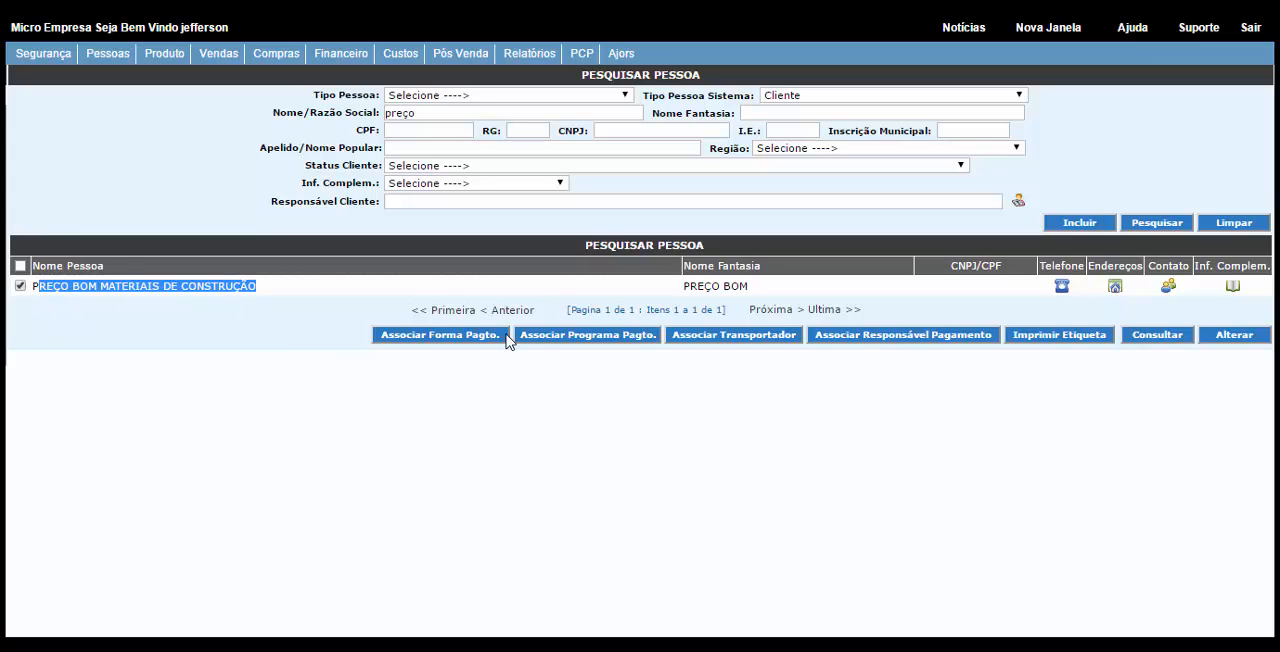
pyautogui.click(1235, 340)
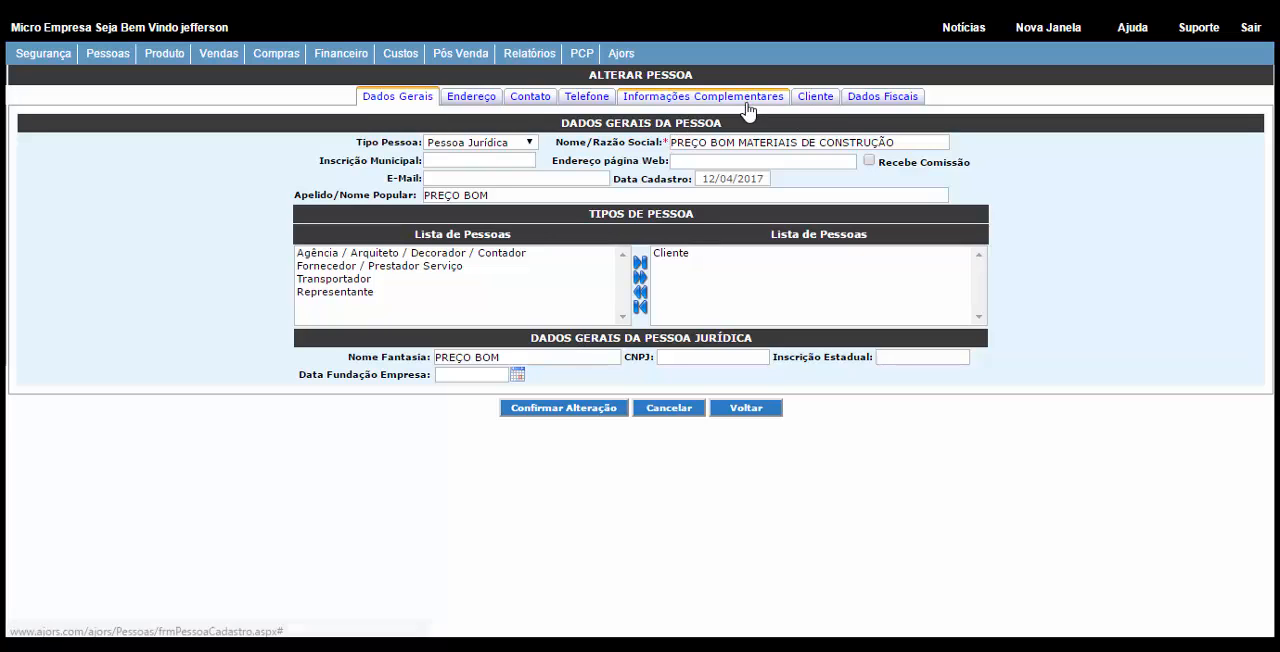
pyautogui.click(814, 100)
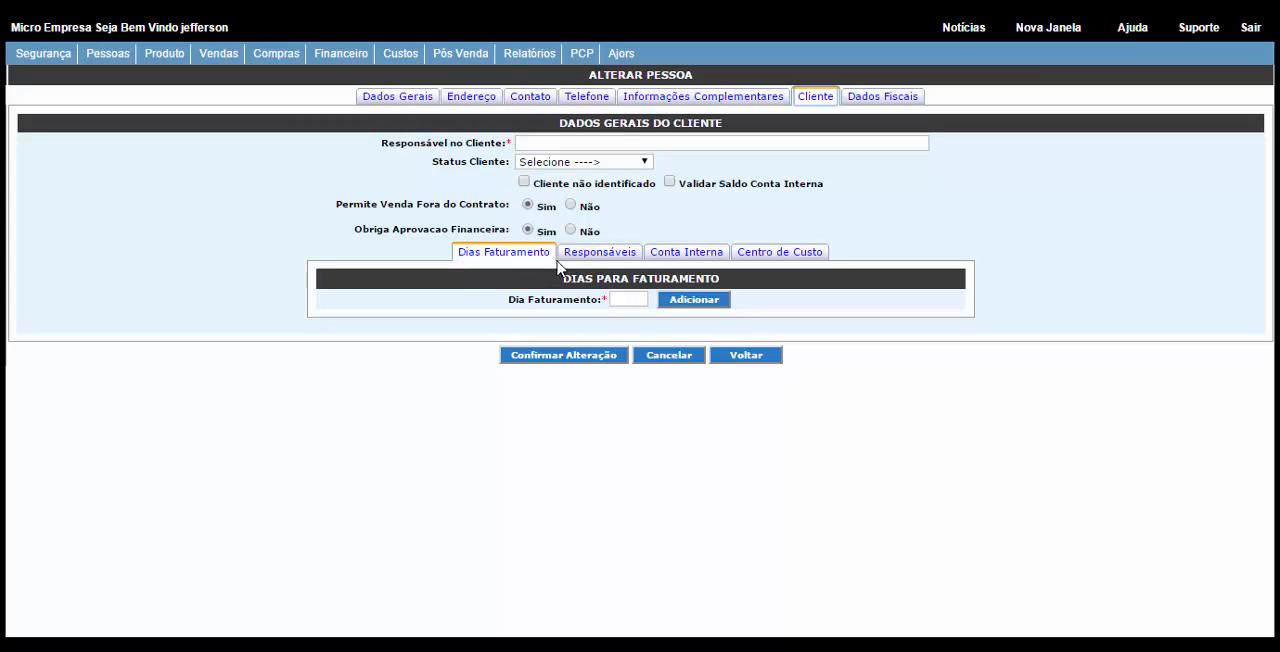
pyautogui.click(703, 258)
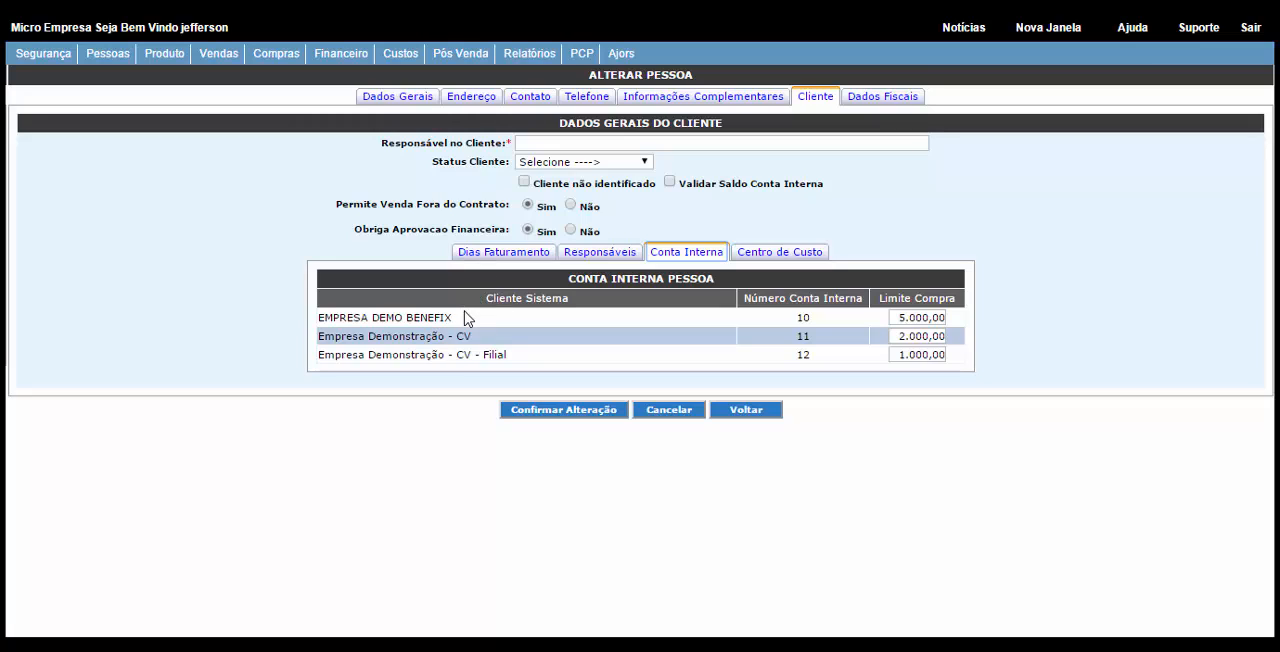
# Step: Review the client's internal account number and purchase limit for each company, then return to the person search without saving
pyautogui.doubleClick(804, 318)
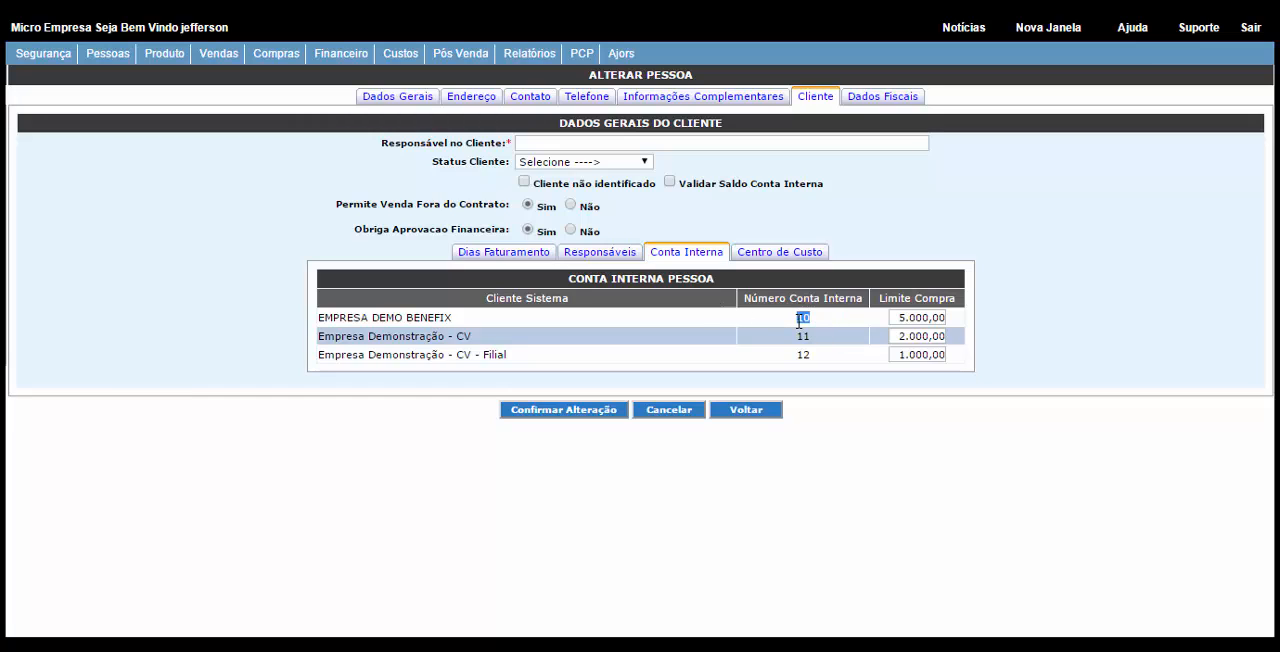
pyautogui.click(903, 318)
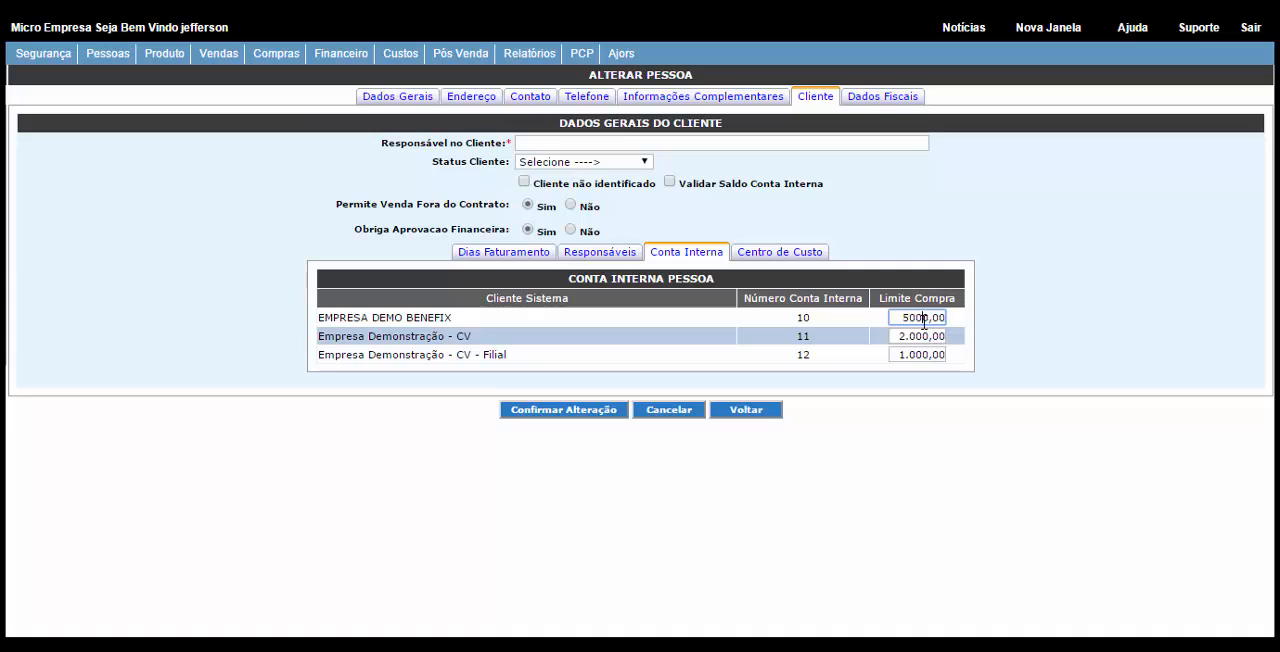
pyautogui.click(910, 340)
pyautogui.click(910, 355)
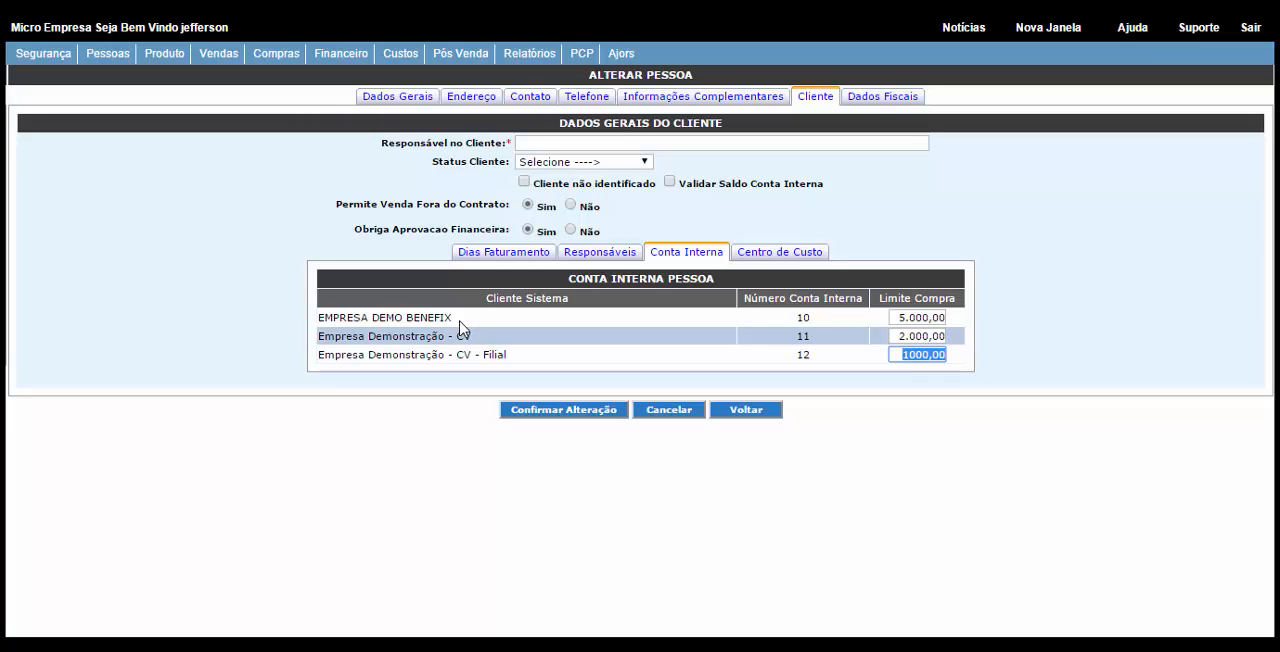
pyautogui.moveTo(456, 321); pyautogui.dragTo(474, 338)
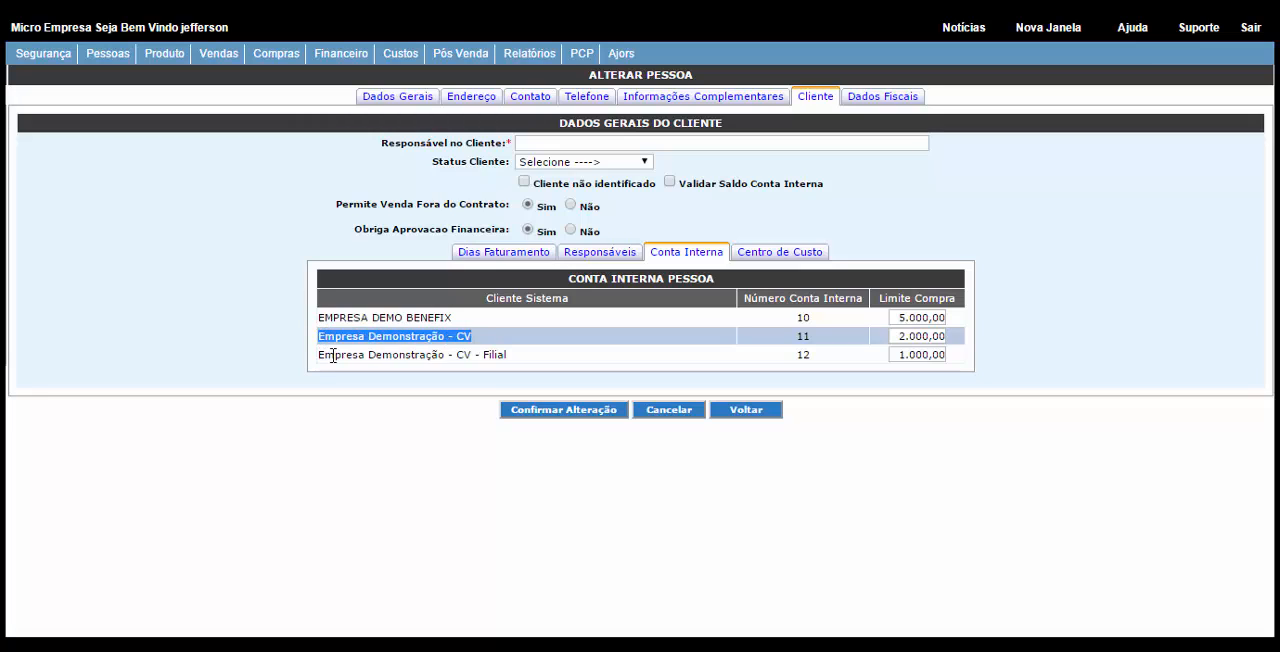
pyautogui.moveTo(322, 355); pyautogui.dragTo(580, 357)
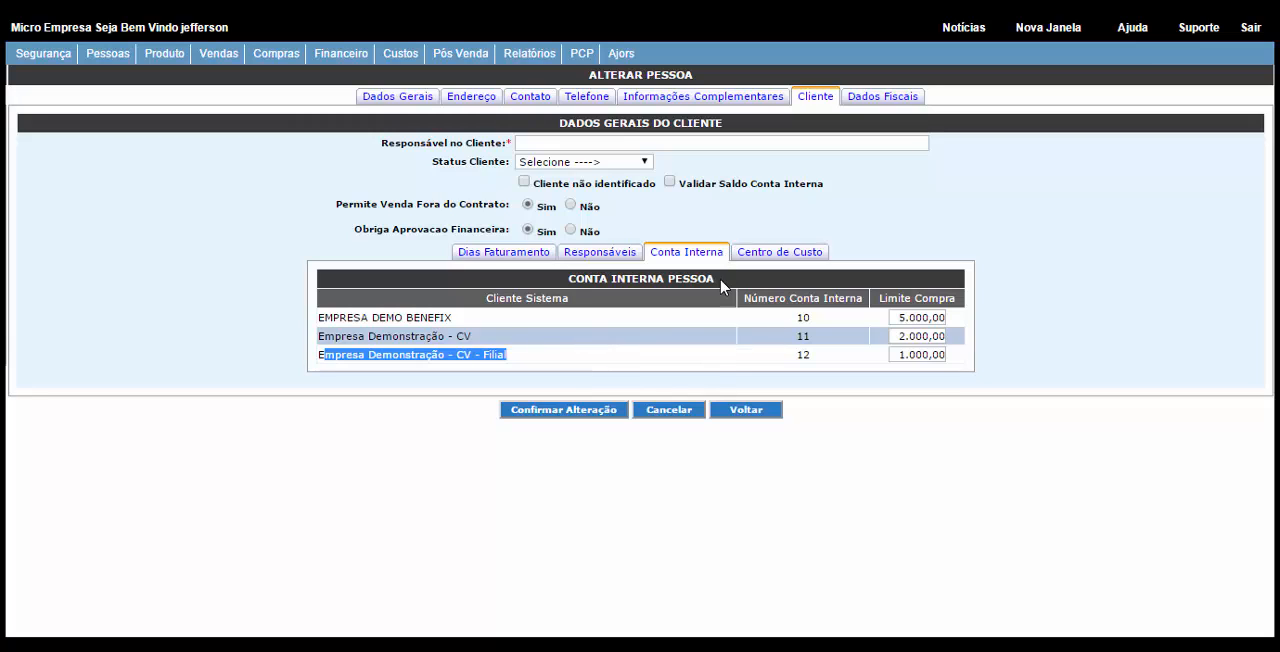
pyautogui.click(740, 421)
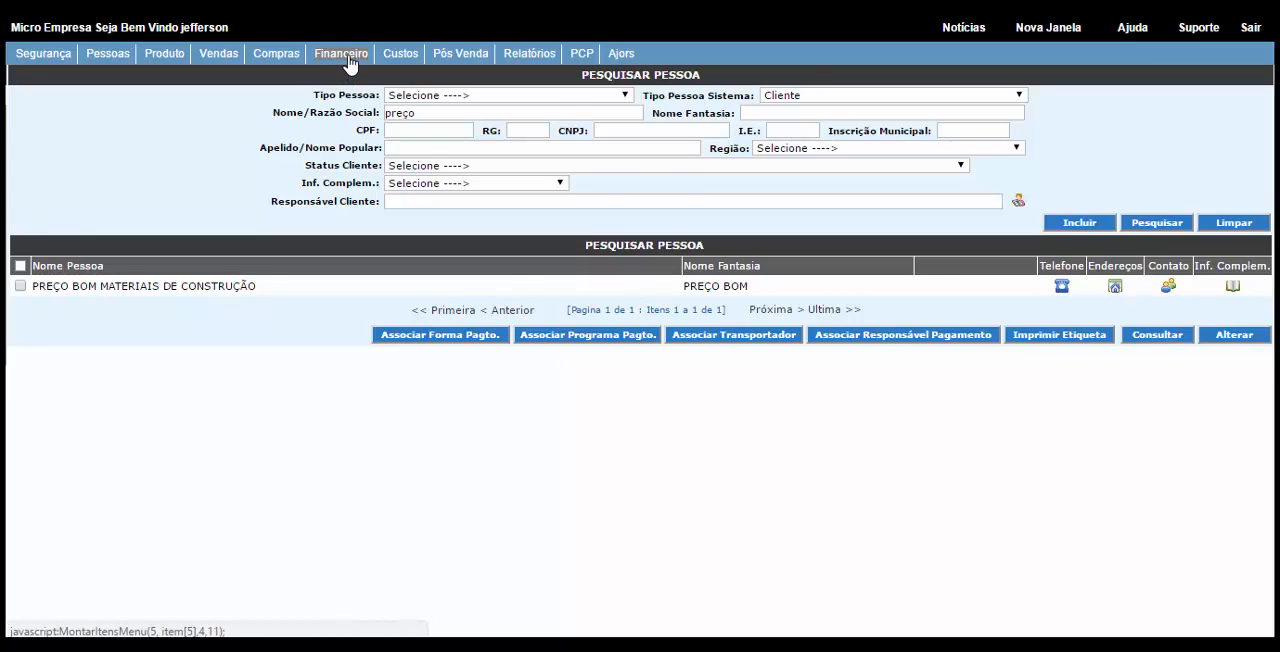
# Step: Search the internal accounts of all persons for the company Empresa Demonstração - CV
pyautogui.click(345, 56)
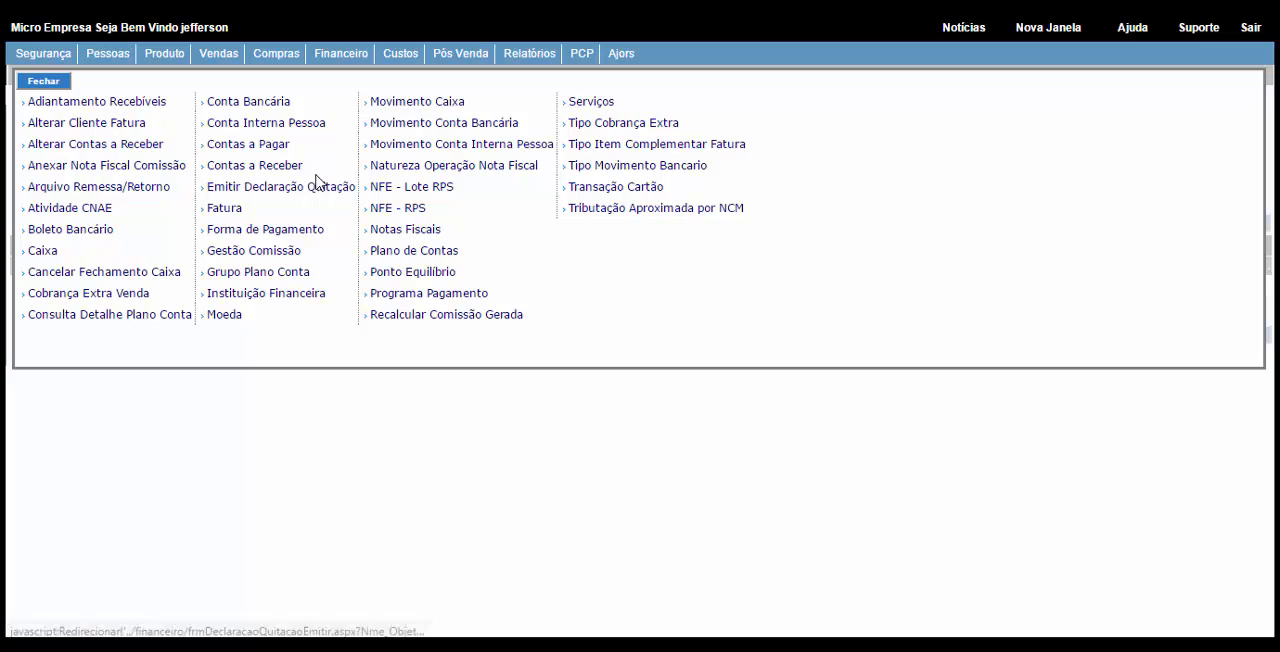
pyautogui.click(266, 129)
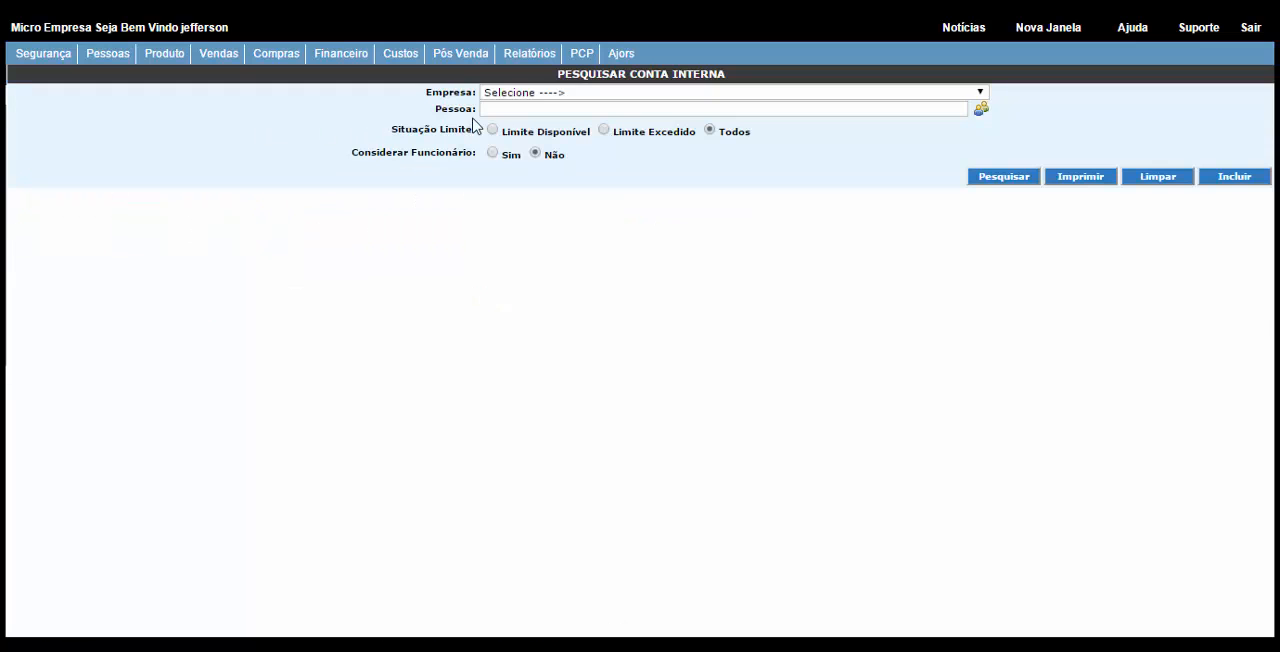
pyautogui.click(533, 96)
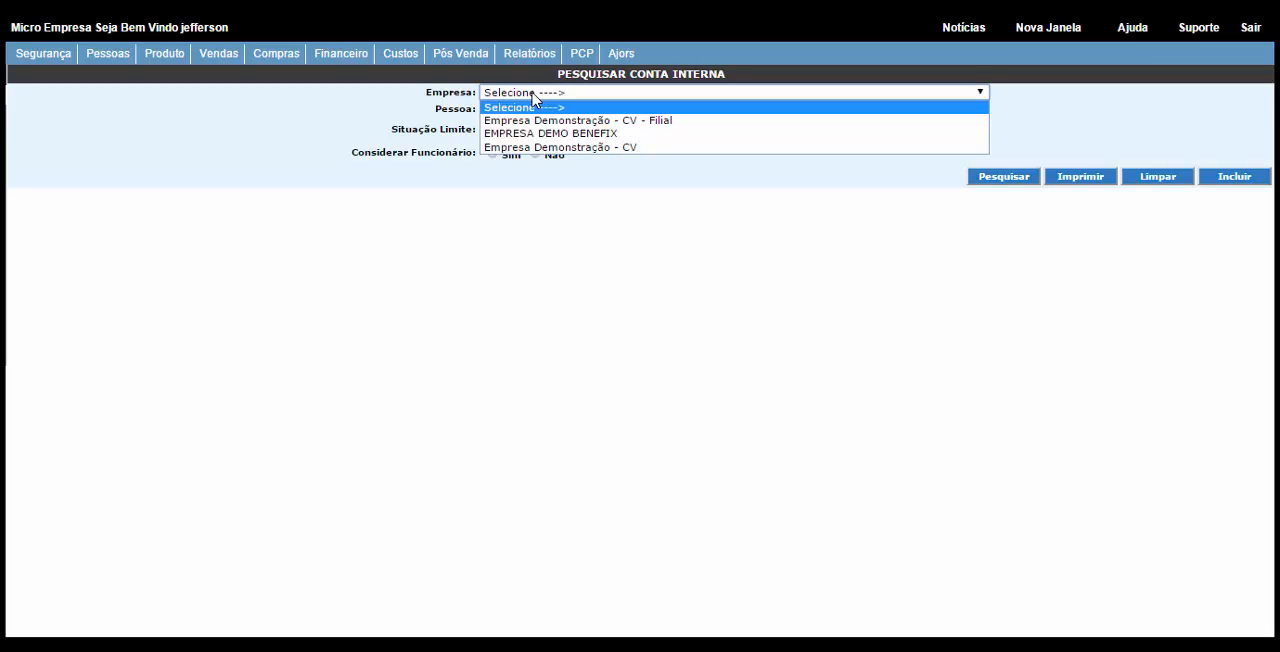
pyautogui.click(536, 148)
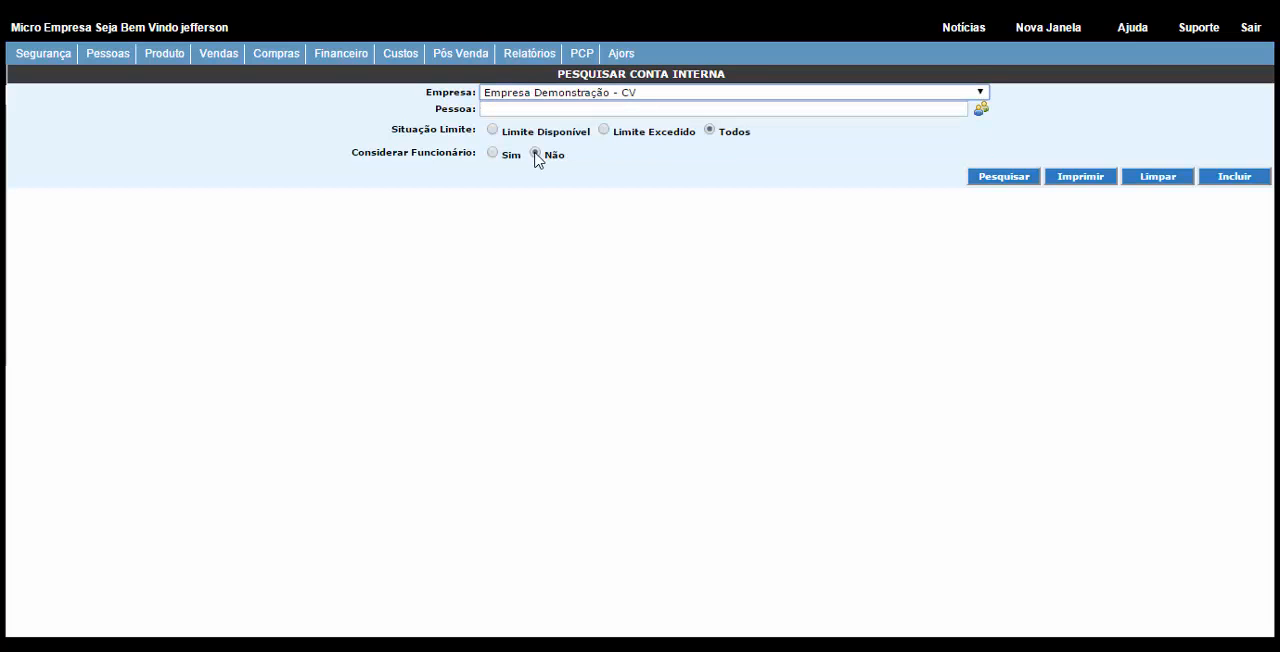
pyautogui.click(1005, 180)
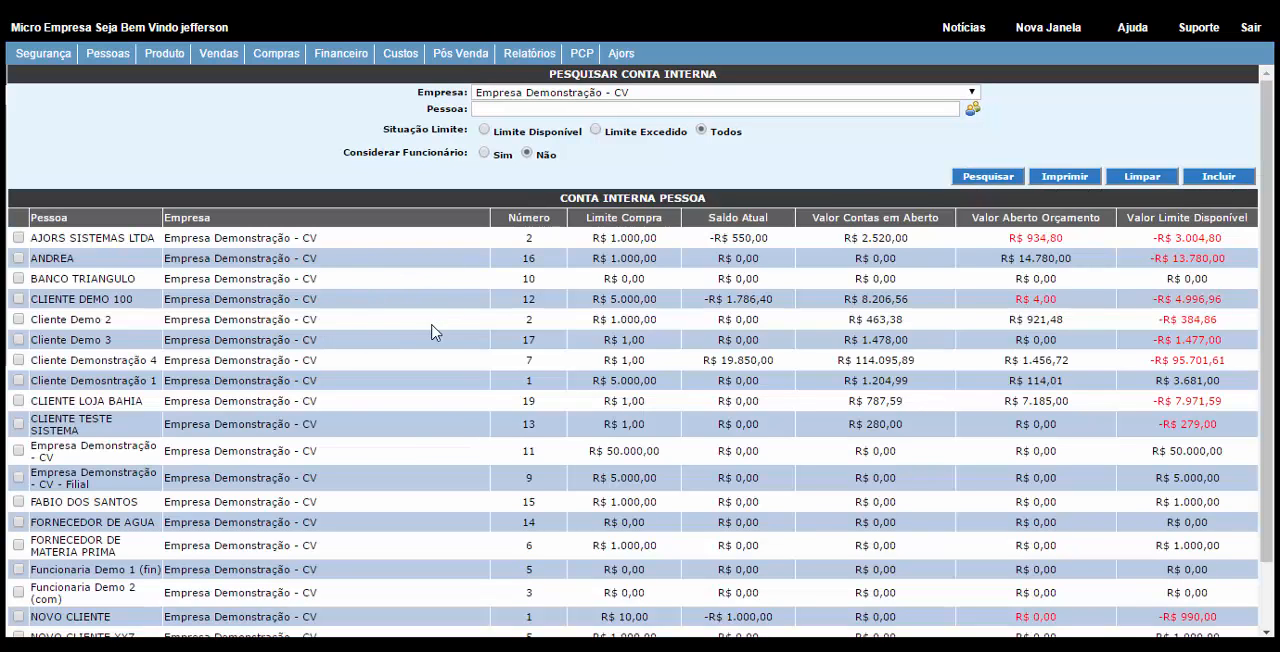
# Step: Examine the internal account list, checking the AJORS SISTEMAS LTDA row's purchase limit, current balance, open accounts and open quotation values
pyautogui.scroll(-1, 432, 338)
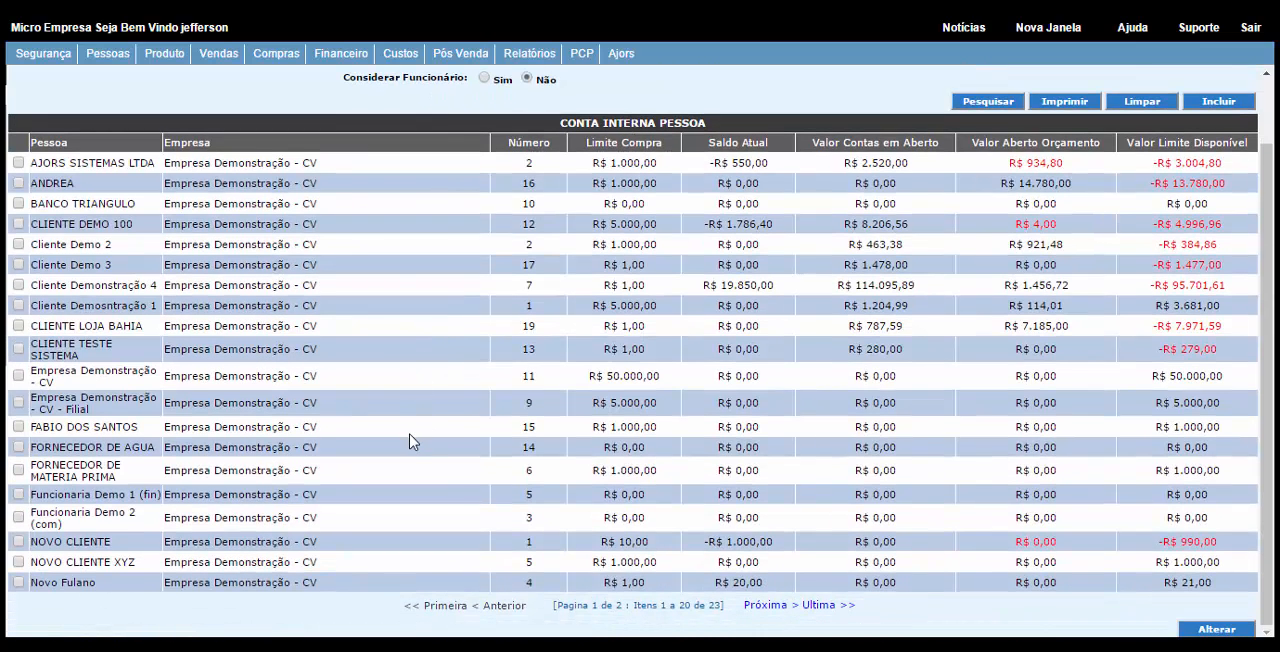
pyautogui.scroll(1, 412, 440)
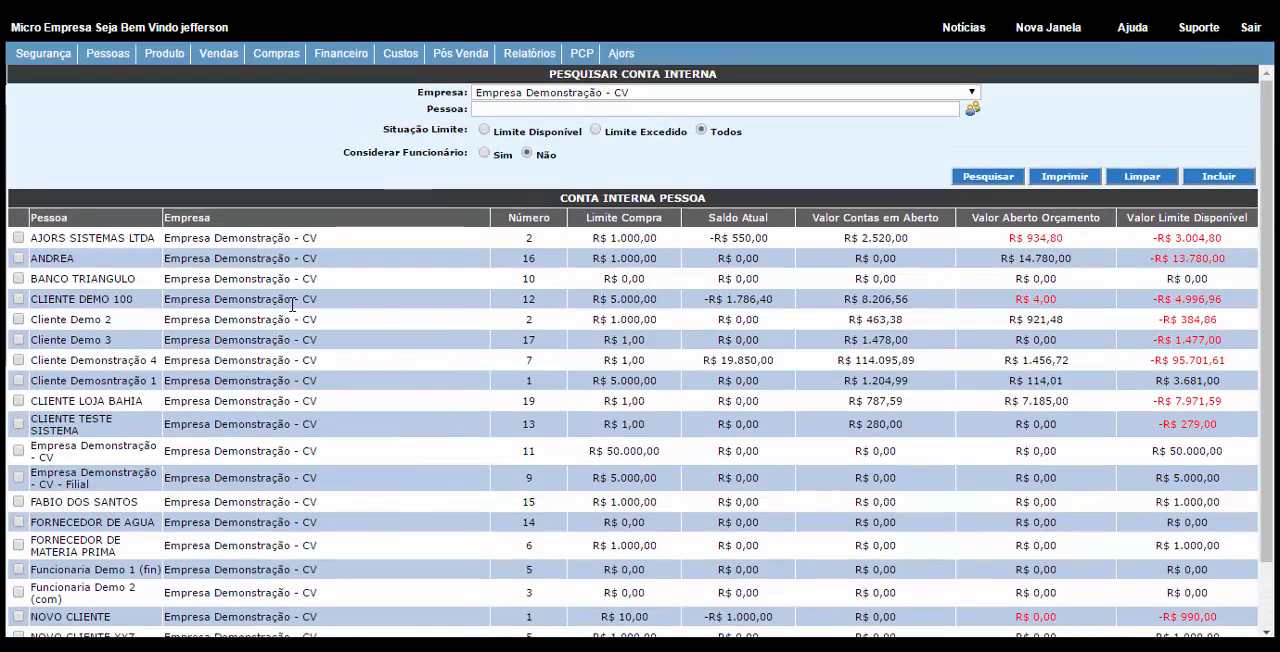
pyautogui.moveTo(592, 239); pyautogui.dragTo(666, 238)
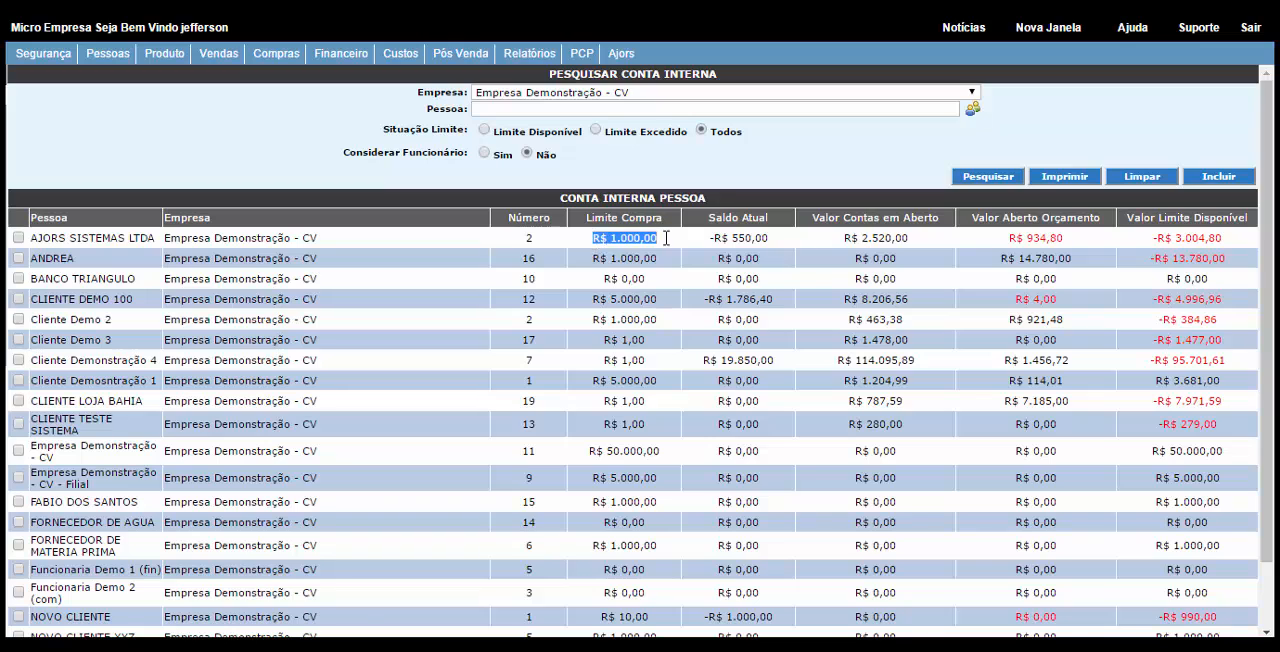
pyautogui.click(770, 244)
pyautogui.moveTo(770, 244); pyautogui.dragTo(696, 237)
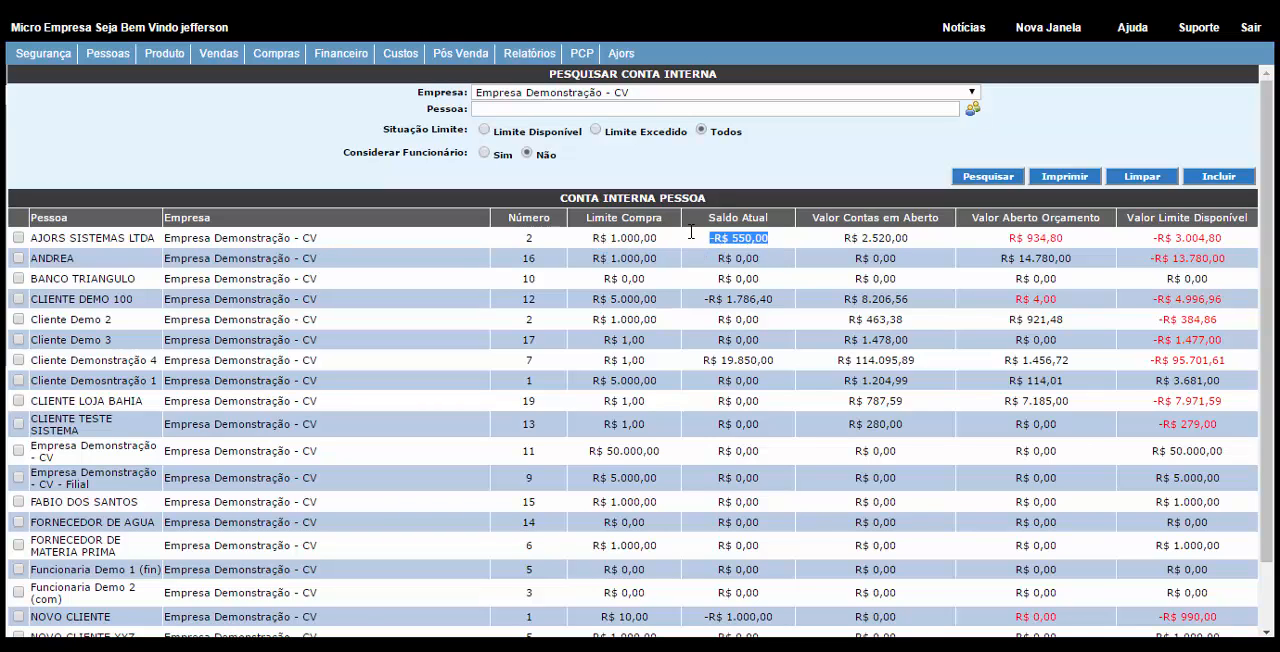
pyautogui.click(844, 240)
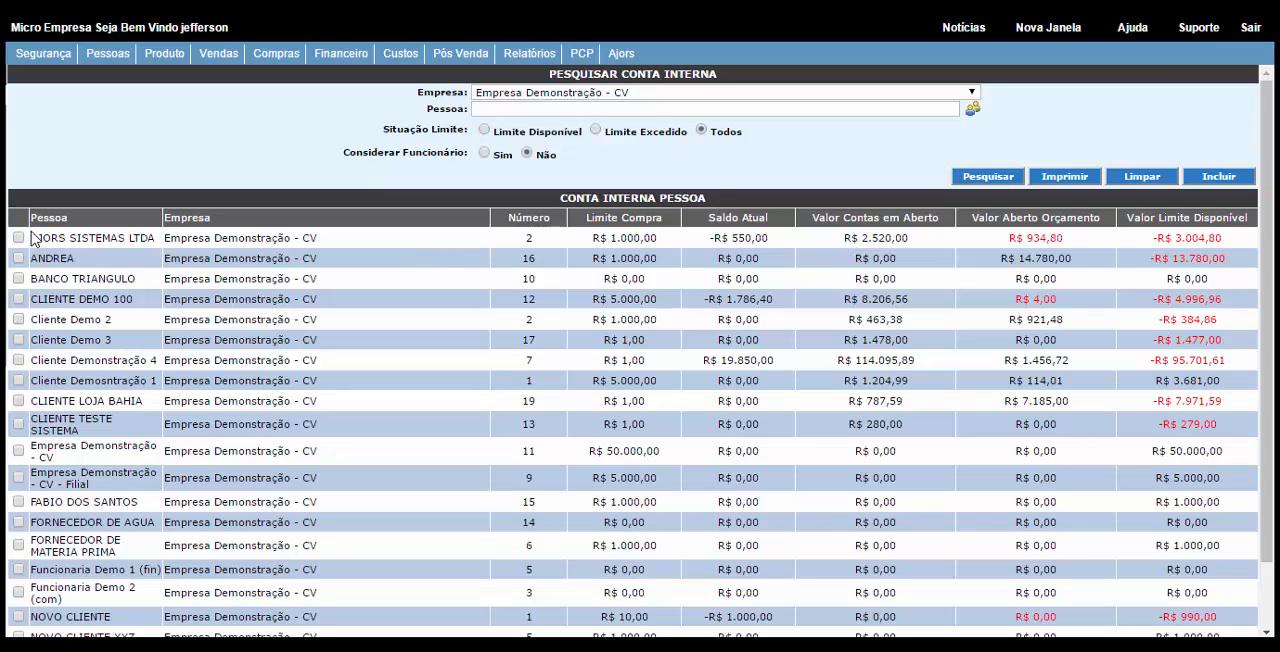
pyautogui.moveTo(32, 238); pyautogui.dragTo(155, 238)
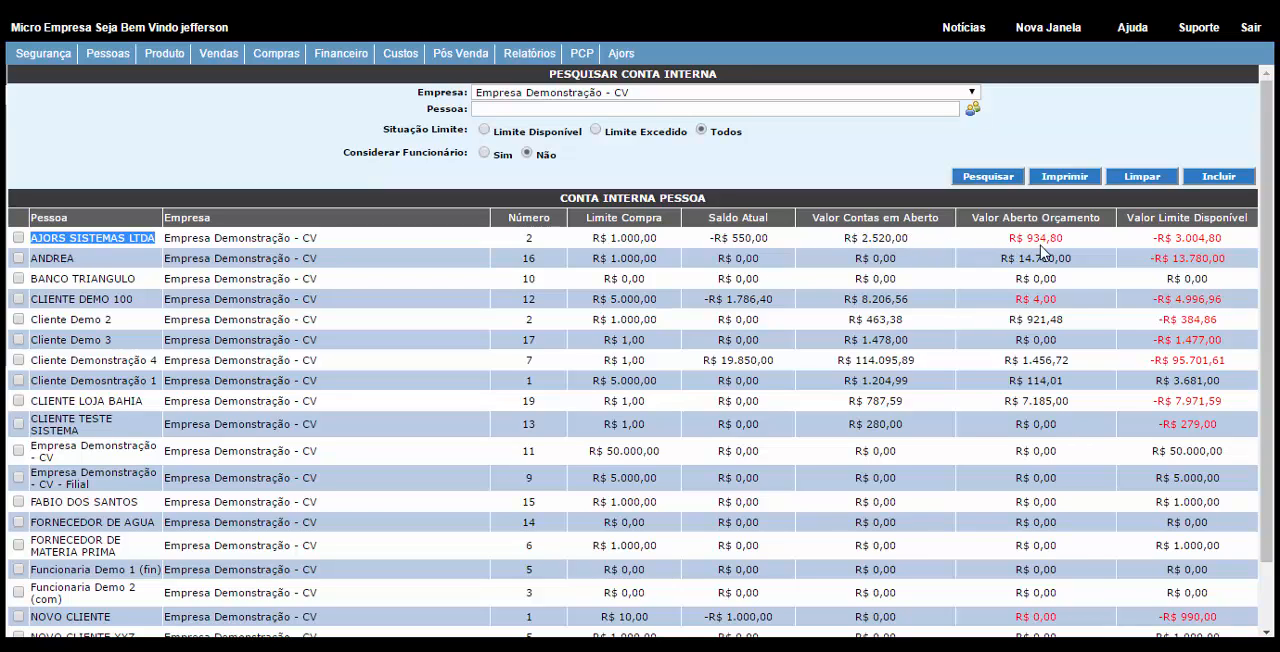
pyautogui.moveTo(1066, 240); pyautogui.dragTo(1008, 240)
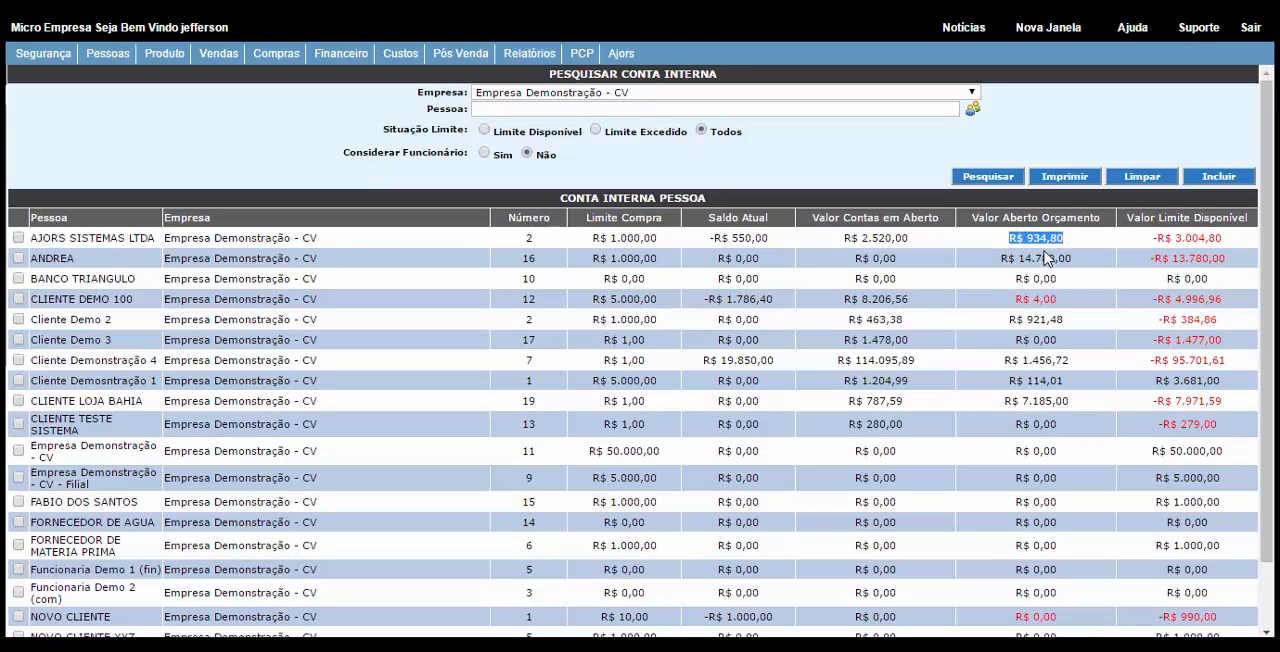
pyautogui.click(1100, 252)
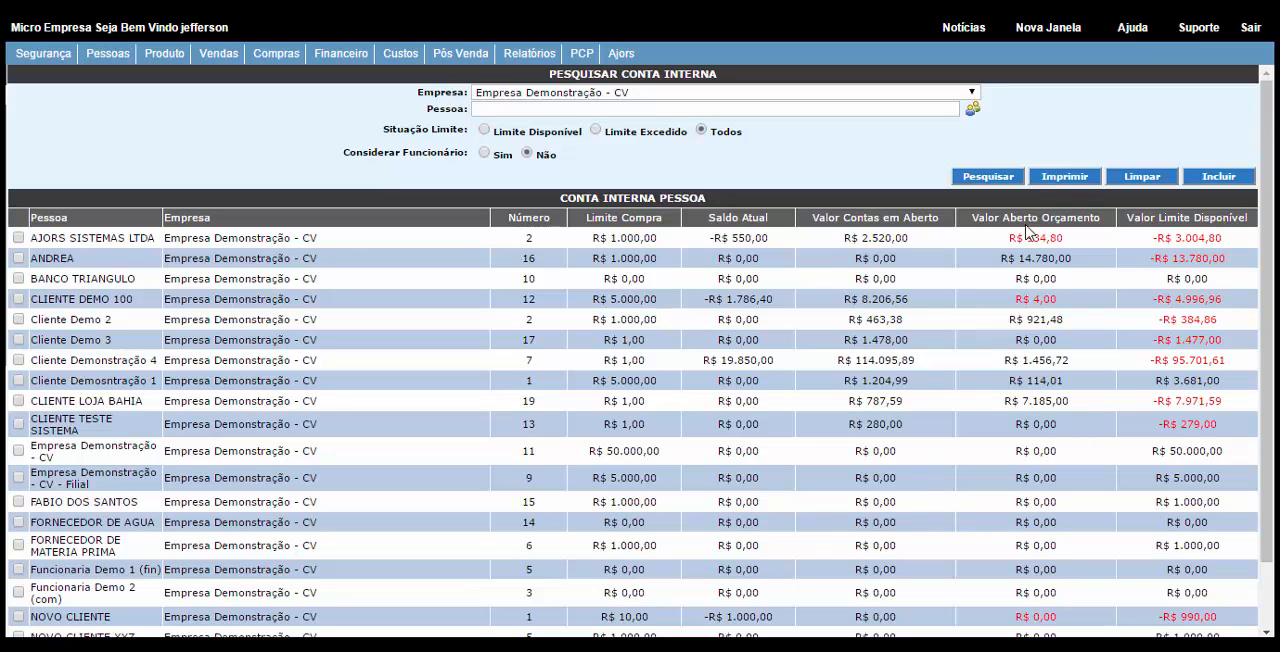
# Step: Generate the printable internal accounts report for Empresa Demonstração - CV, review it in full size and close it
pyautogui.click(1072, 186)
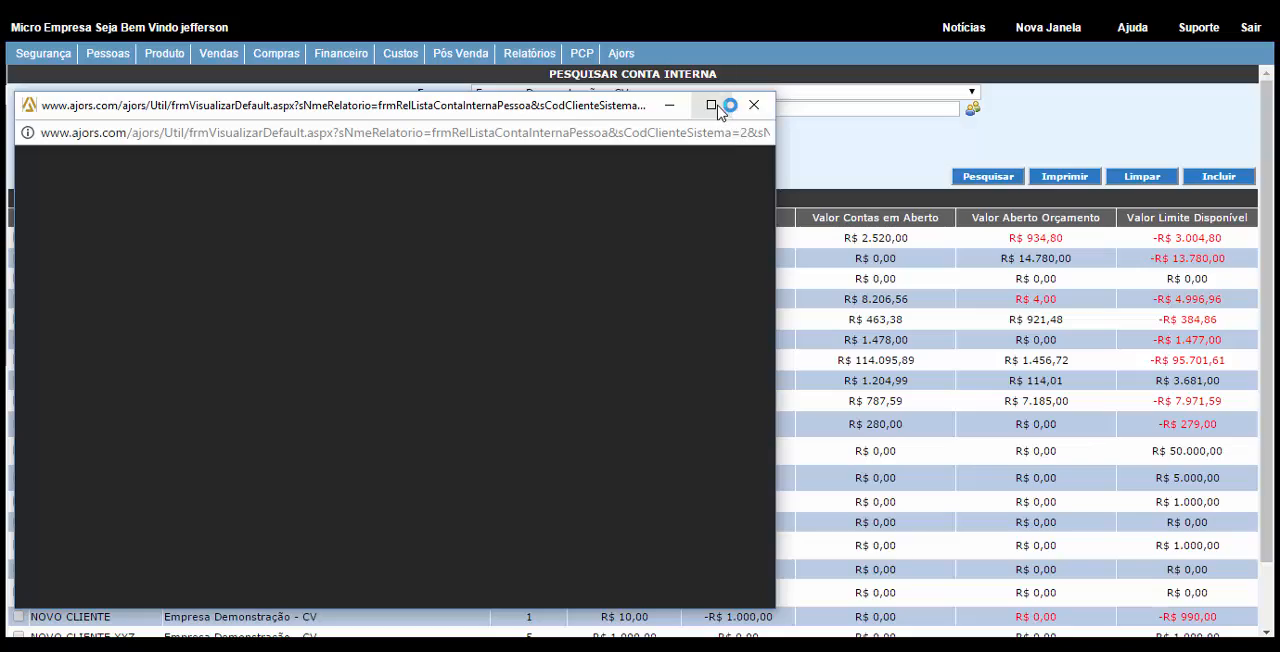
pyautogui.click(711, 105)
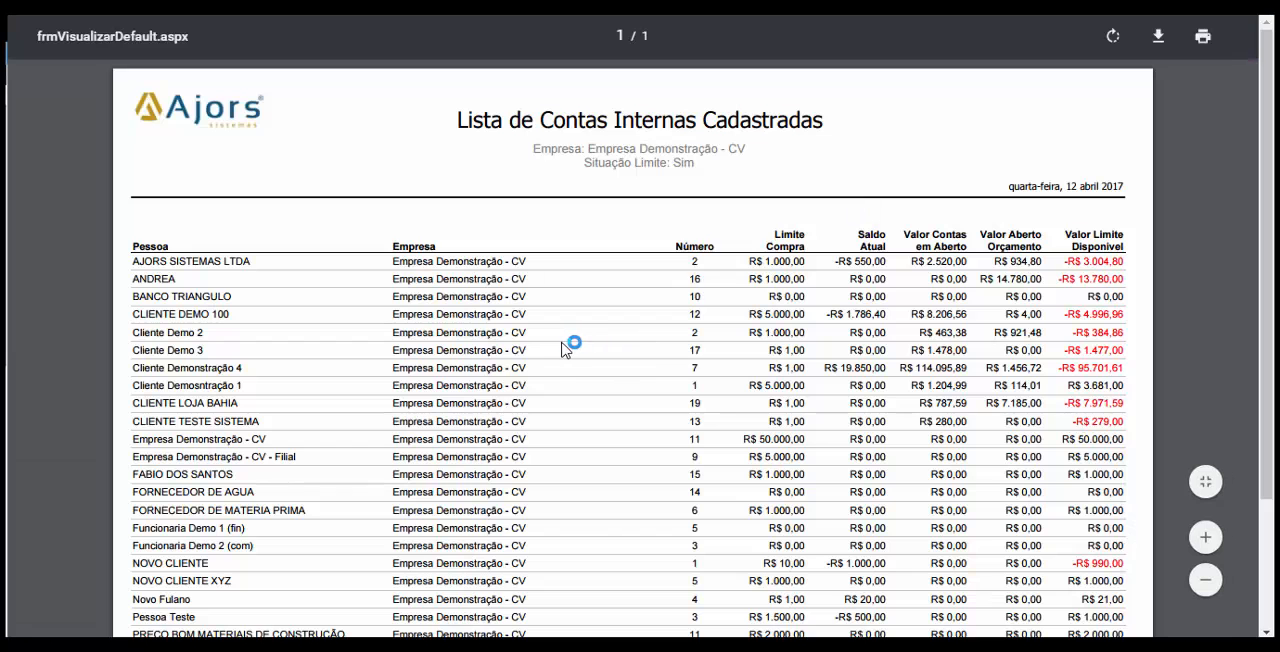
pyautogui.scroll(-3, 560, 348)
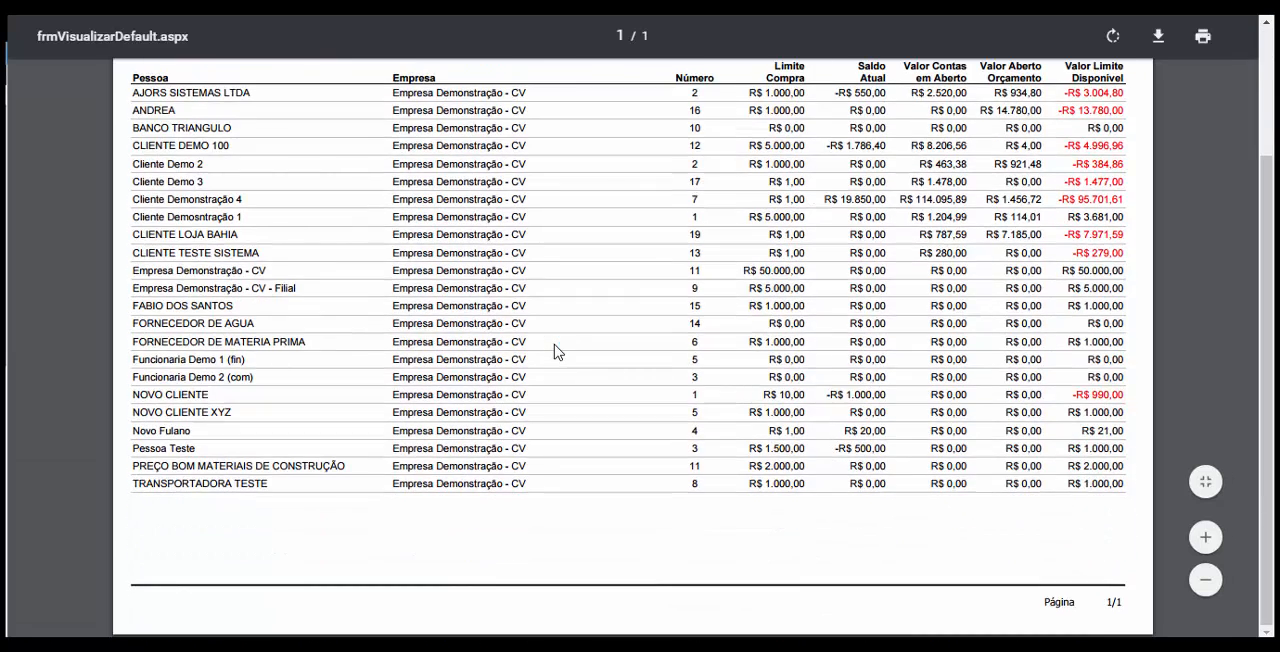
pyautogui.scroll(3, 557, 351)
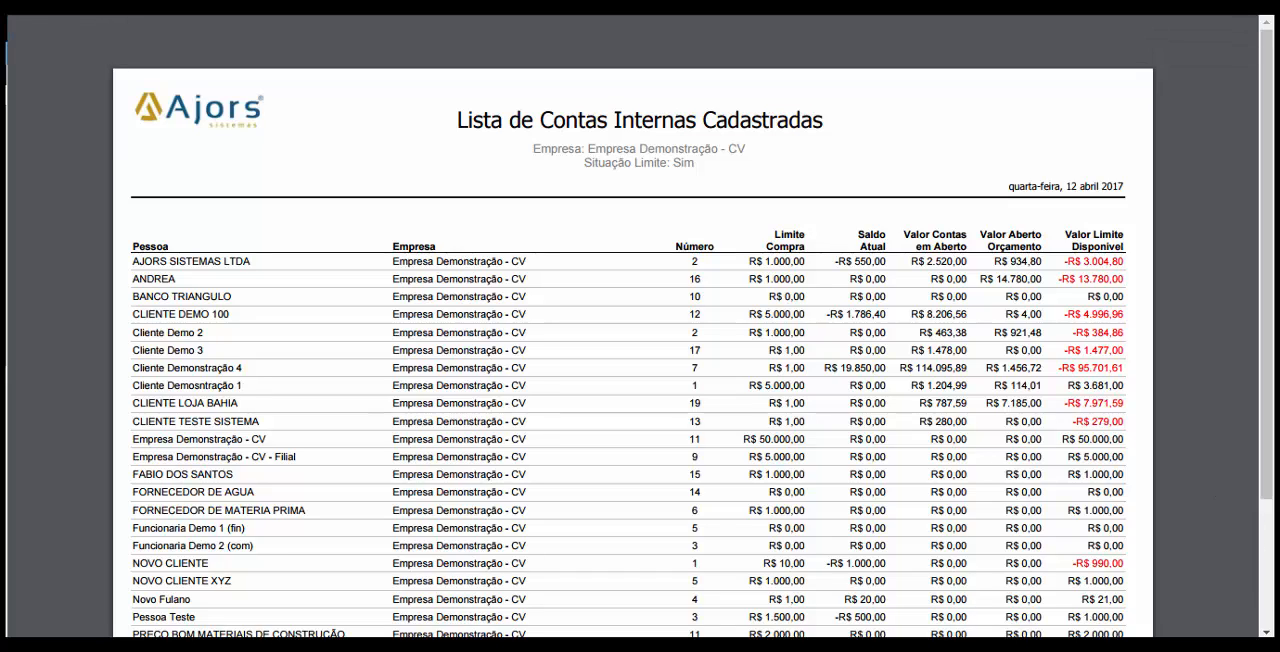
pyautogui.hotkey('ctrl', 'w')
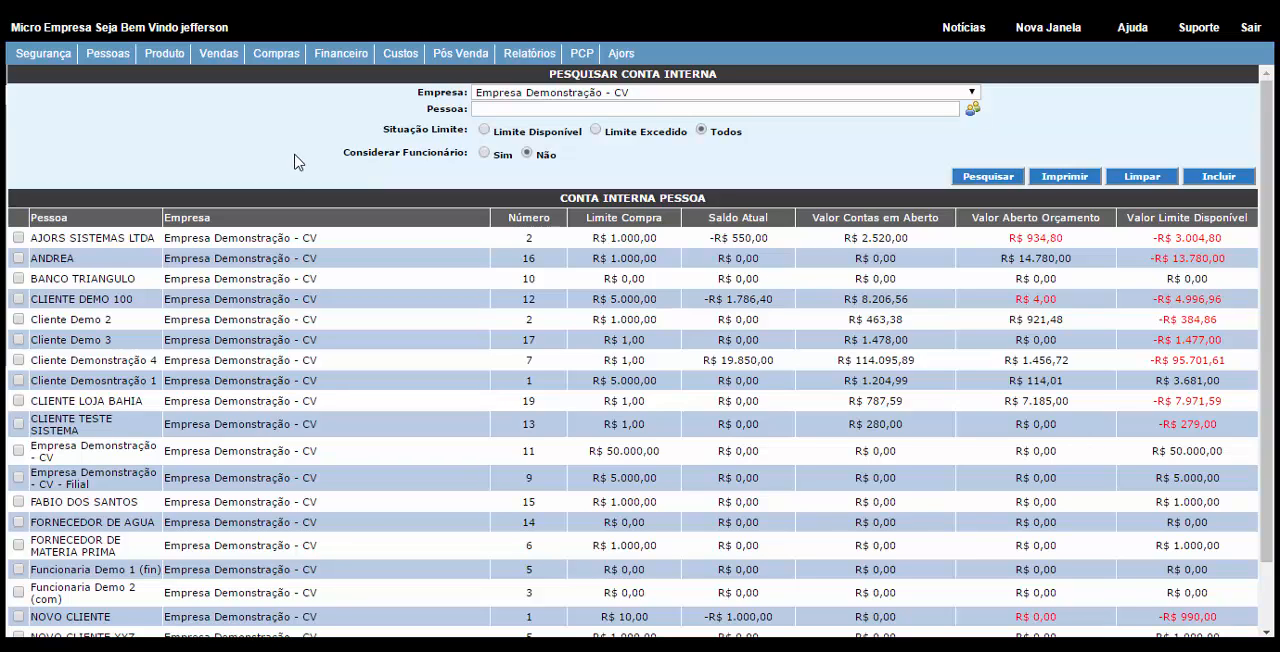
# Step: Open the person internal account movements and select the company Empresa Demonstração - CV
pyautogui.click(347, 62)
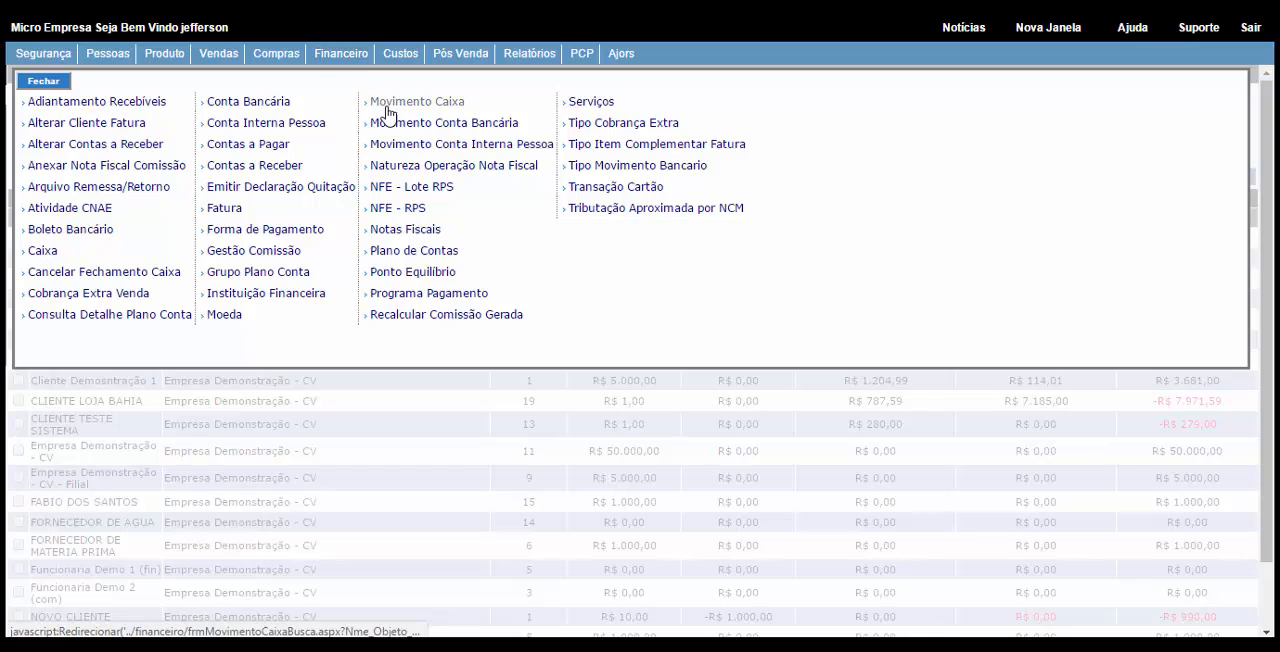
pyautogui.click(427, 148)
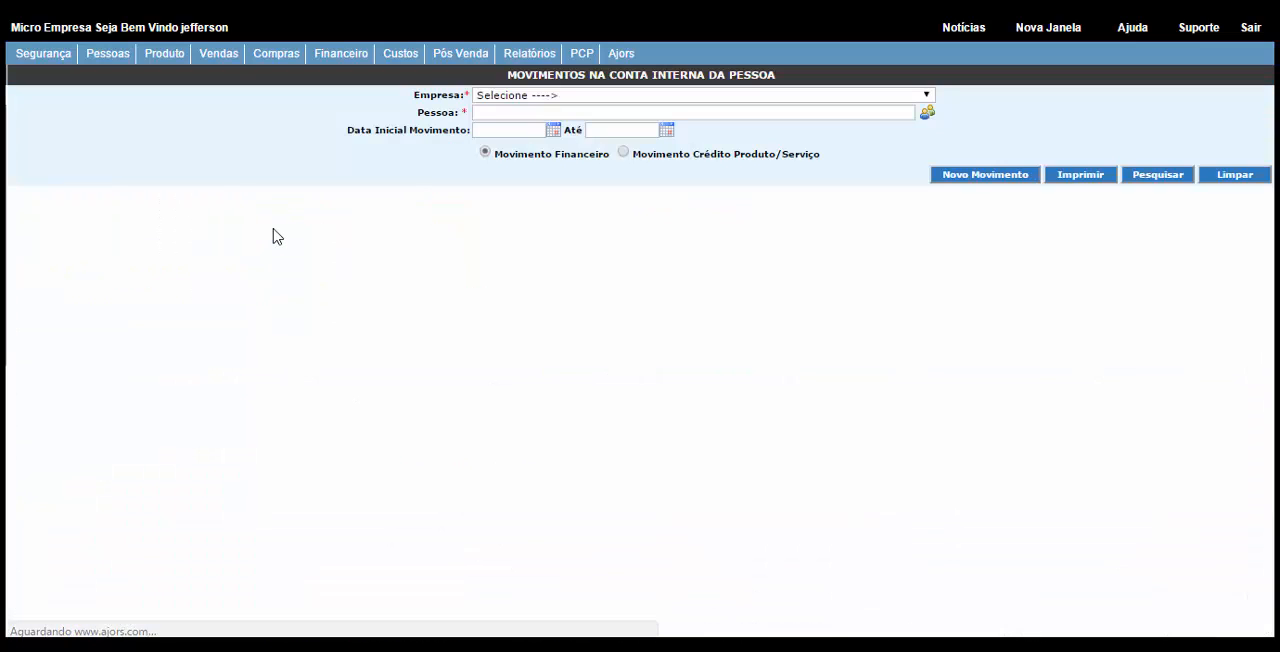
pyautogui.click(501, 96)
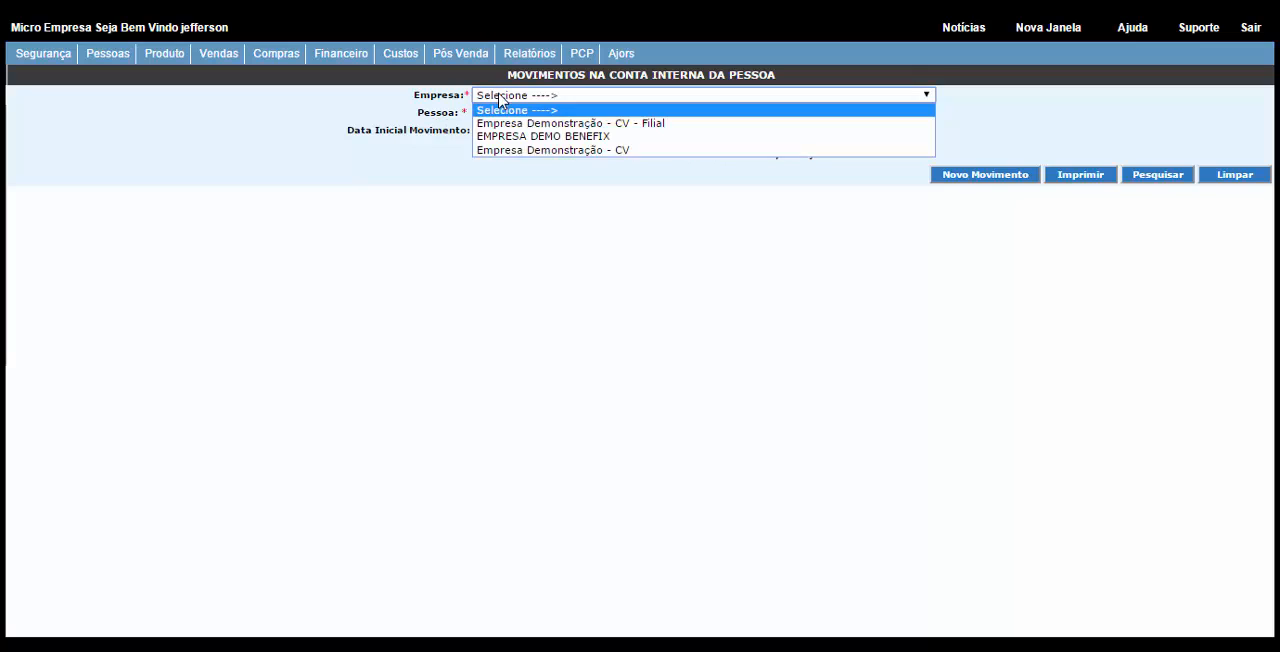
pyautogui.click(508, 150)
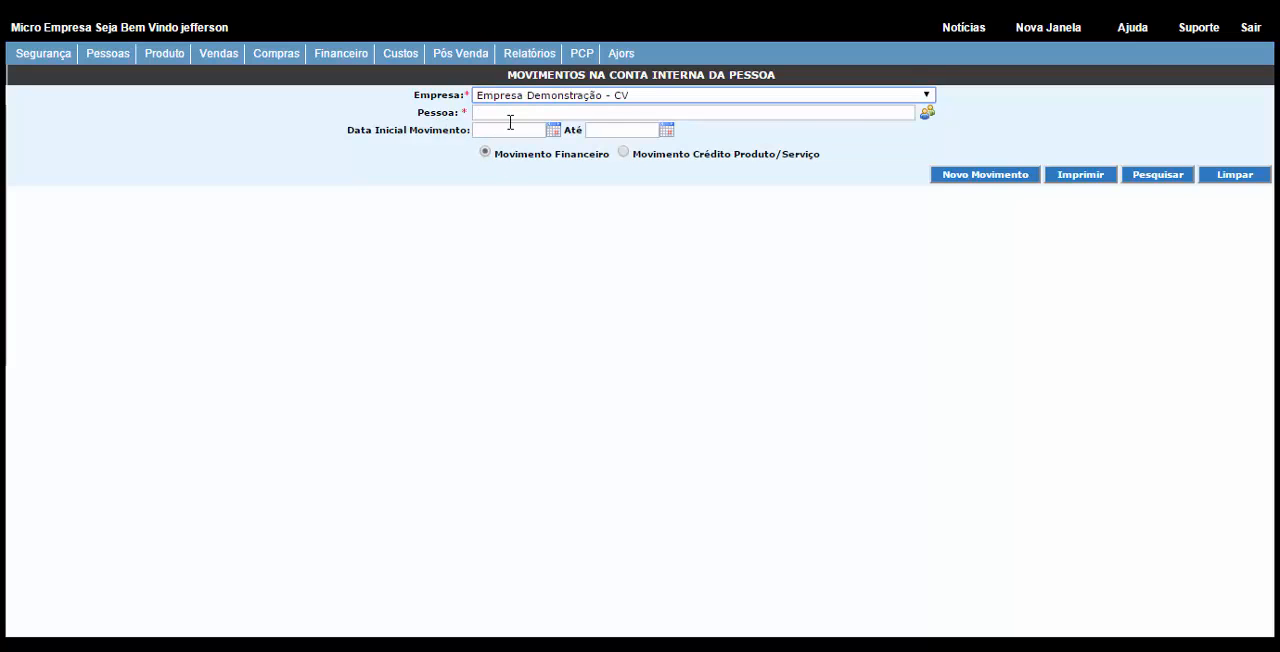
# Step: Find the person PREÇO BOM MATERIAIS DE CONSTRUÇÃO by the name "preço" and search its financial movements
pyautogui.click(927, 113)
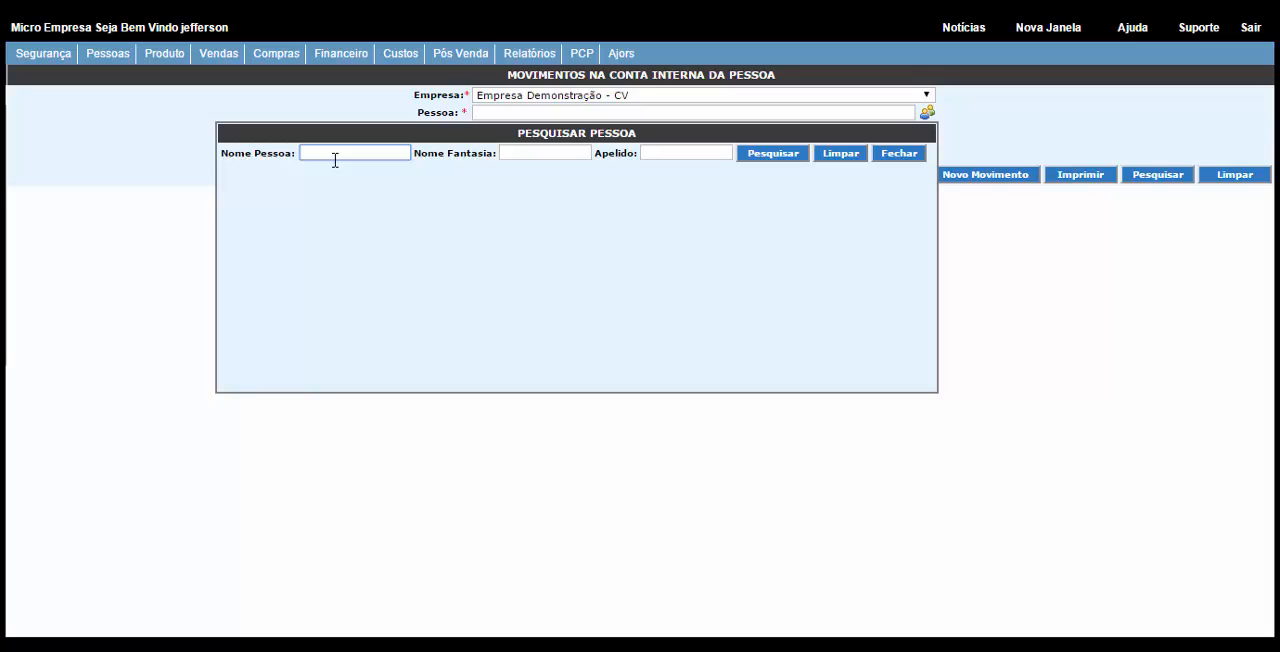
pyautogui.write('prec')
pyautogui.click(786, 156)
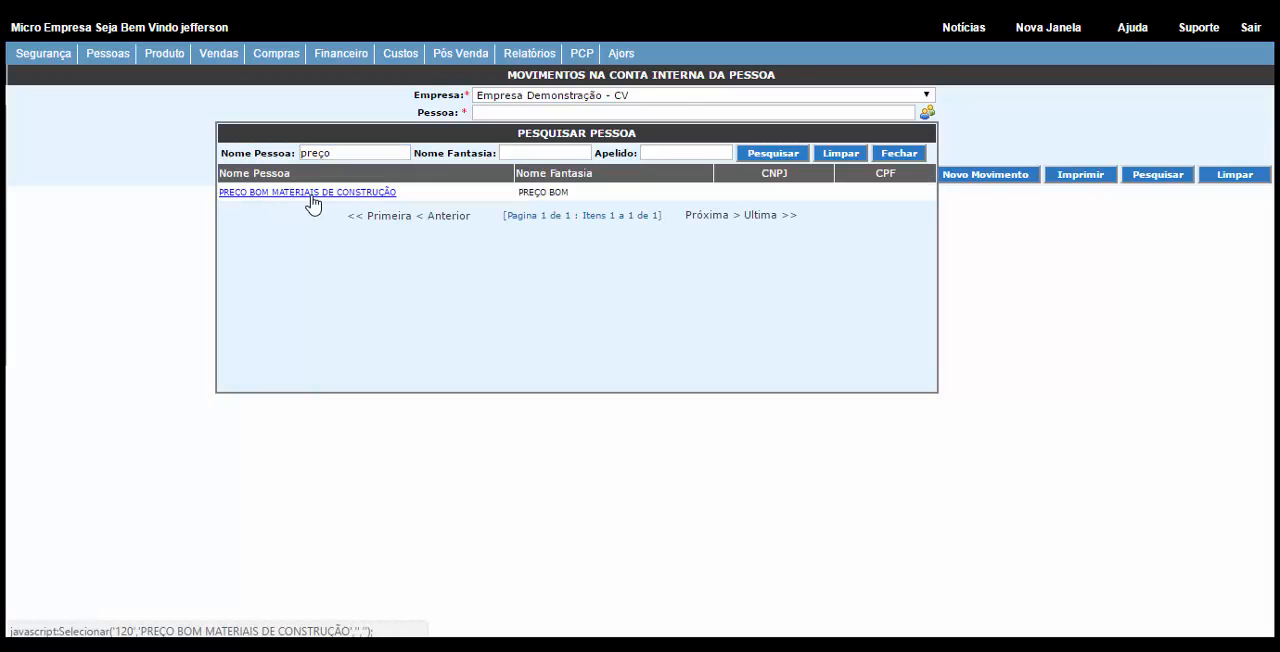
pyautogui.click(310, 196)
pyautogui.click(1158, 178)
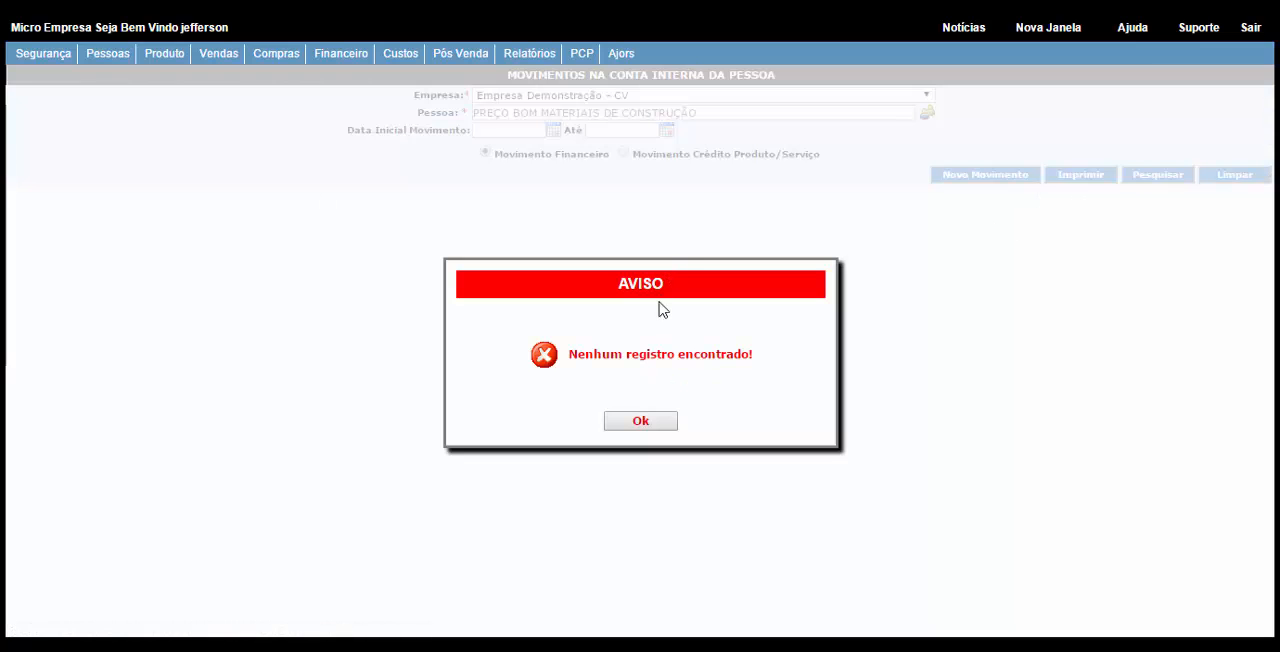
pyautogui.click(623, 428)
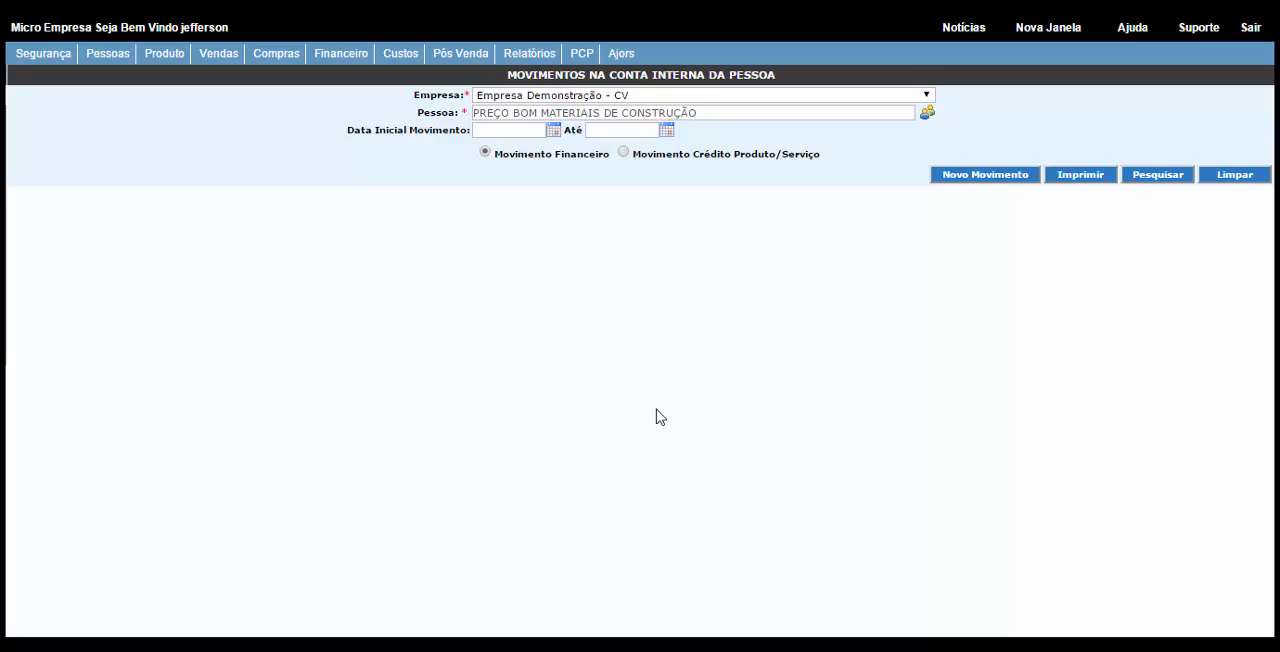
# Step: Review the date, value and origin fields of the new internal account movement form, and return without saving
pyautogui.click(951, 178)
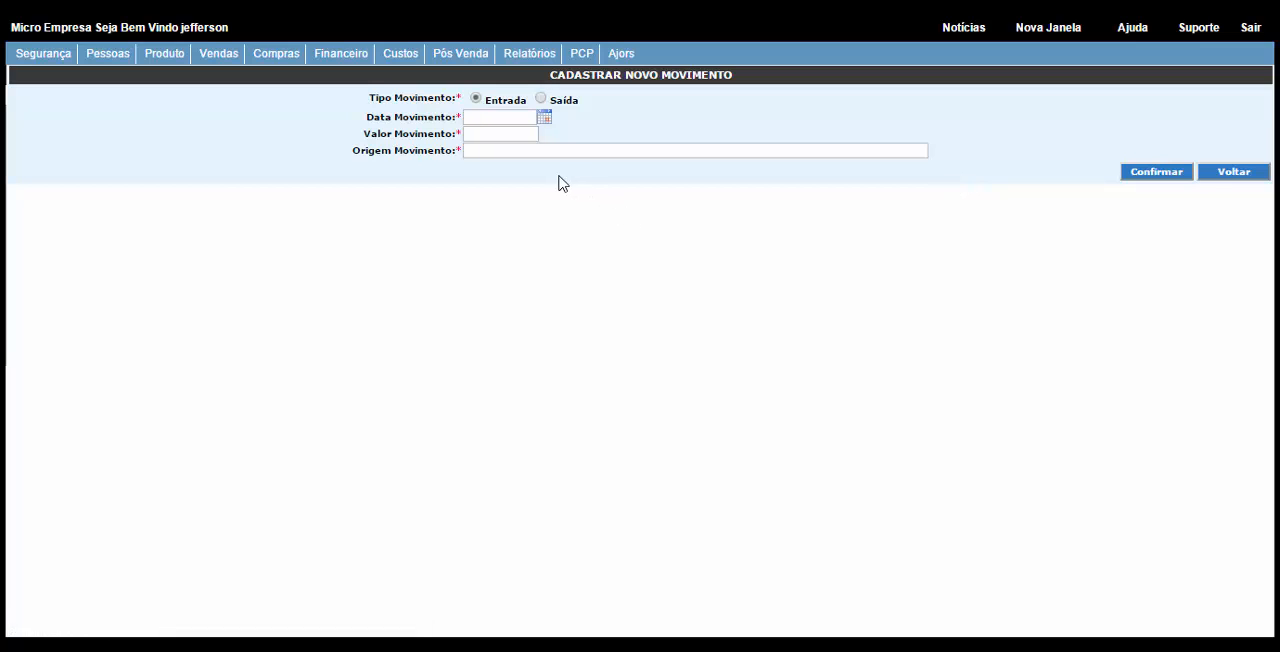
pyautogui.click(467, 119)
pyautogui.click(477, 135)
pyautogui.click(479, 152)
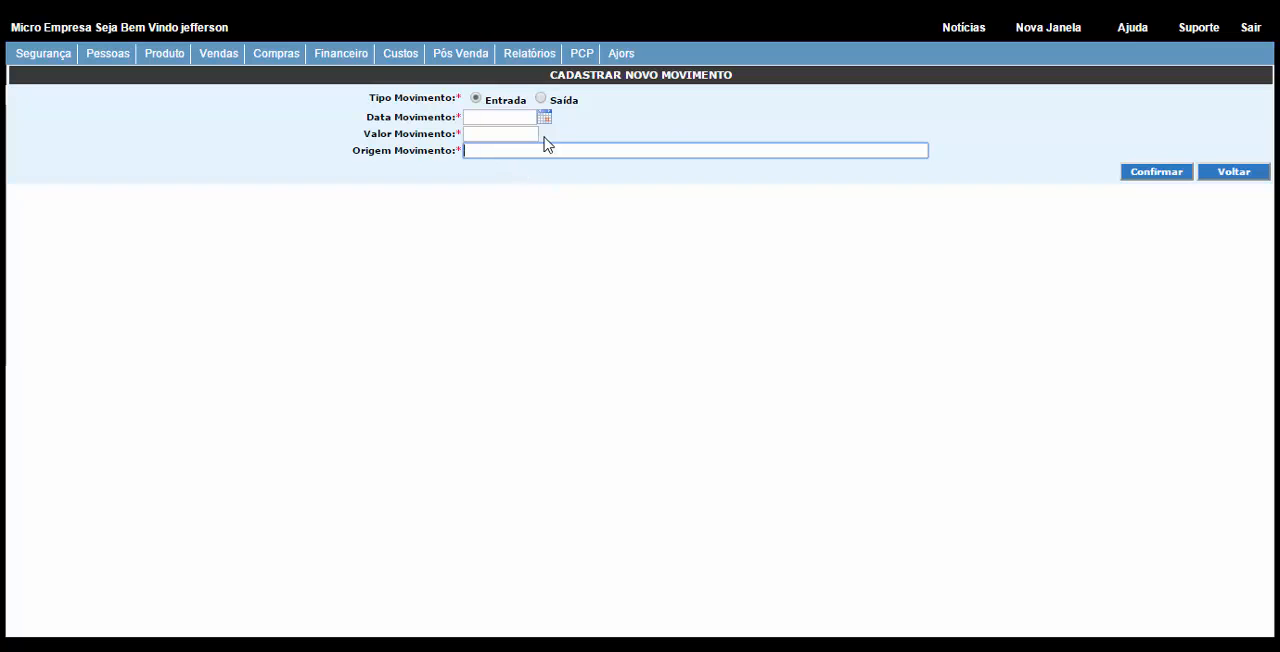
pyautogui.click(1226, 176)
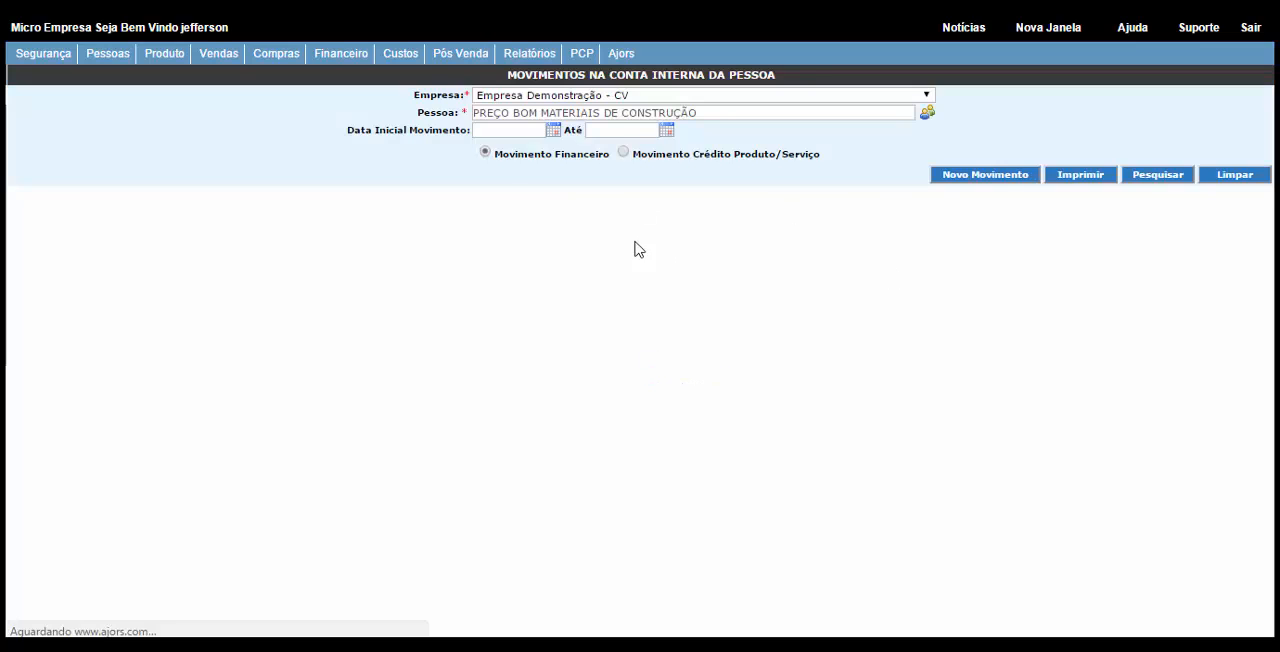
# Step: Open the cash movements of Empresa Demonstração - CV for the cash register Caixa Financeiro - 2
pyautogui.click(337, 60)
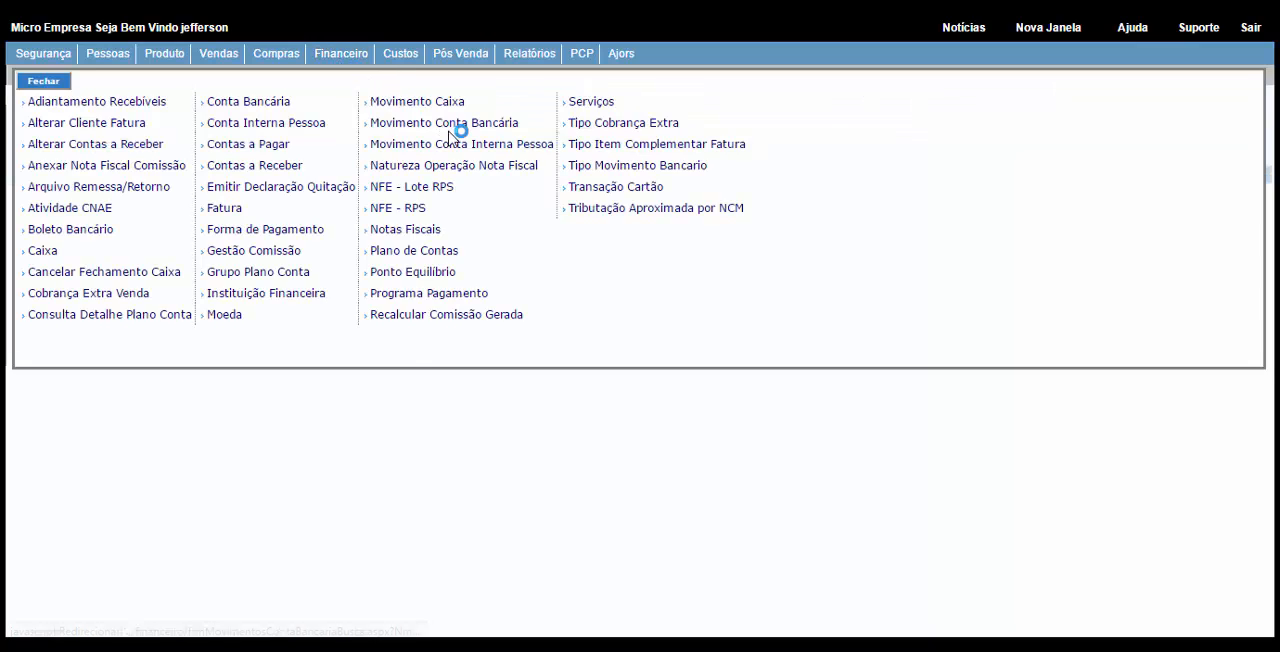
pyautogui.click(404, 106)
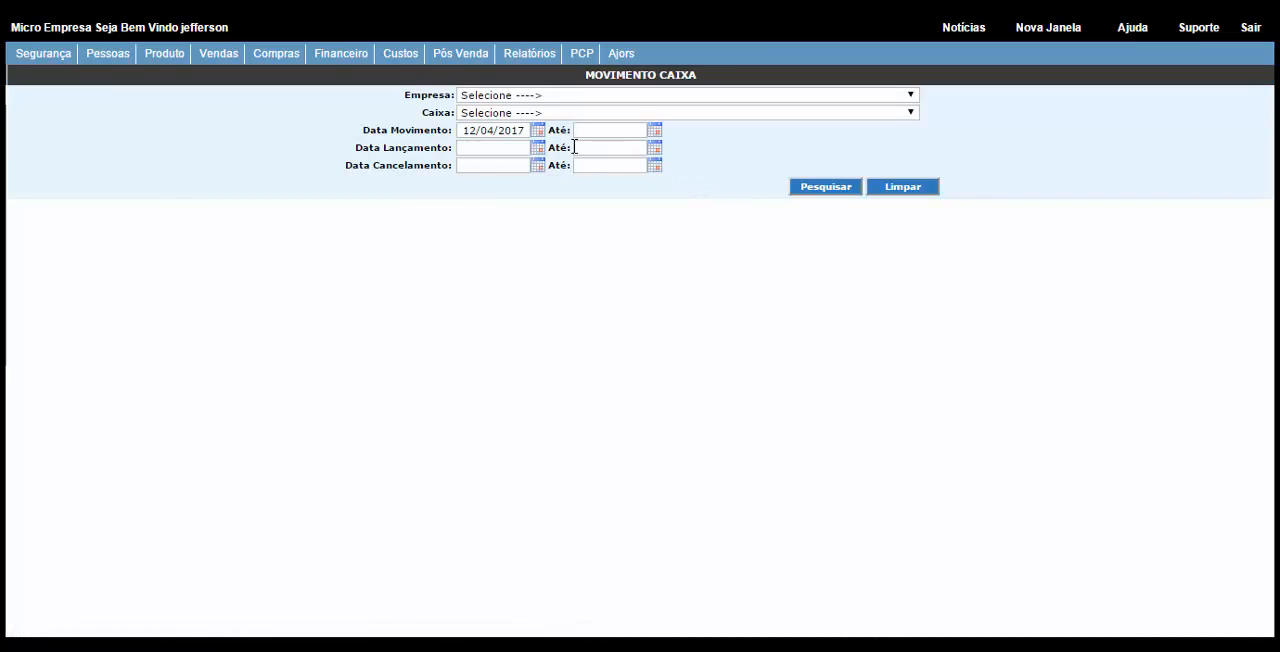
pyautogui.click(490, 99)
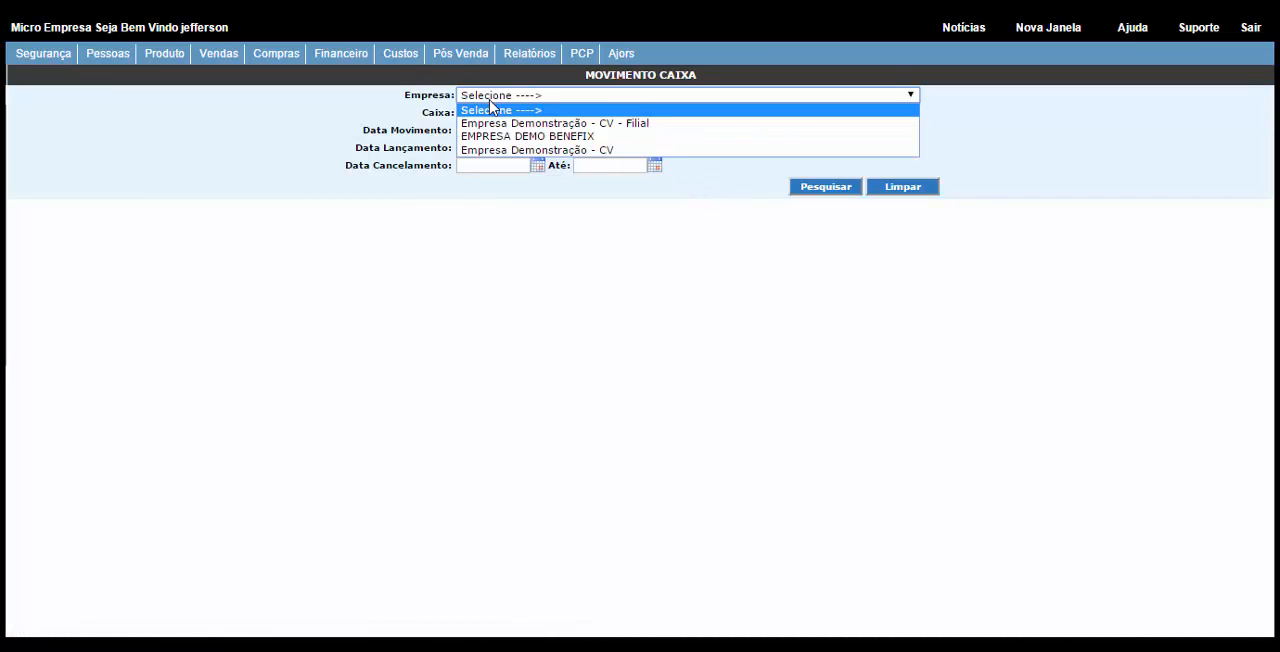
pyautogui.click(498, 151)
pyautogui.click(493, 113)
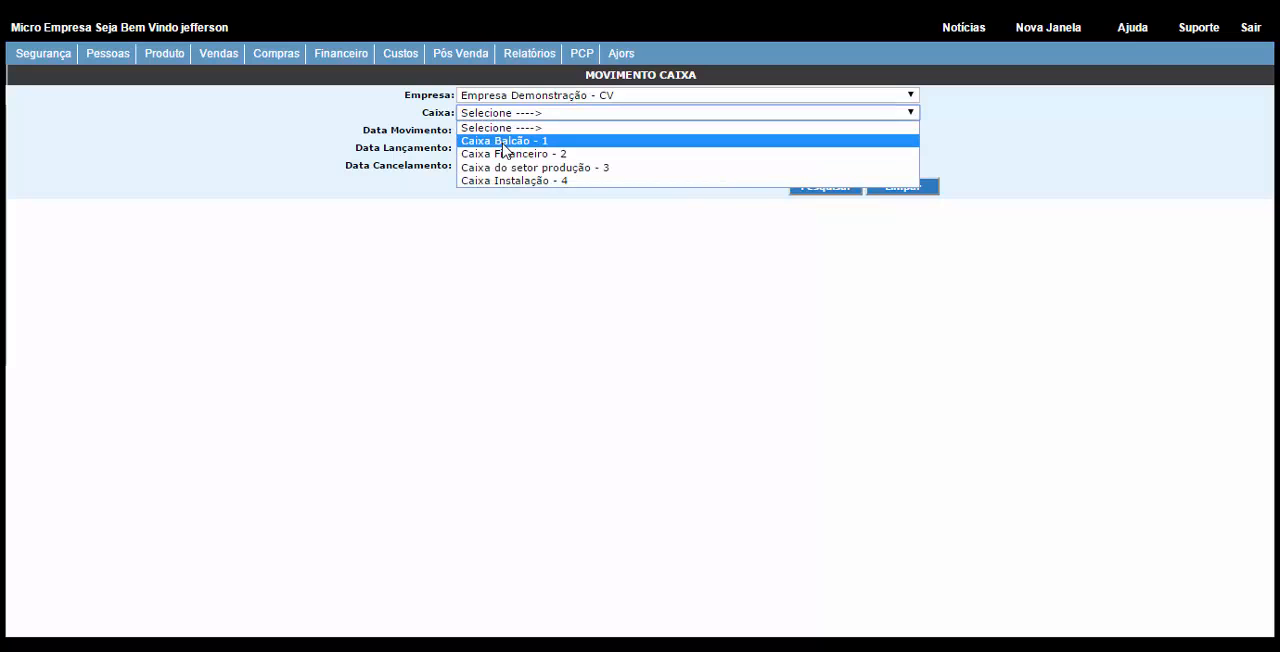
pyautogui.click(503, 141)
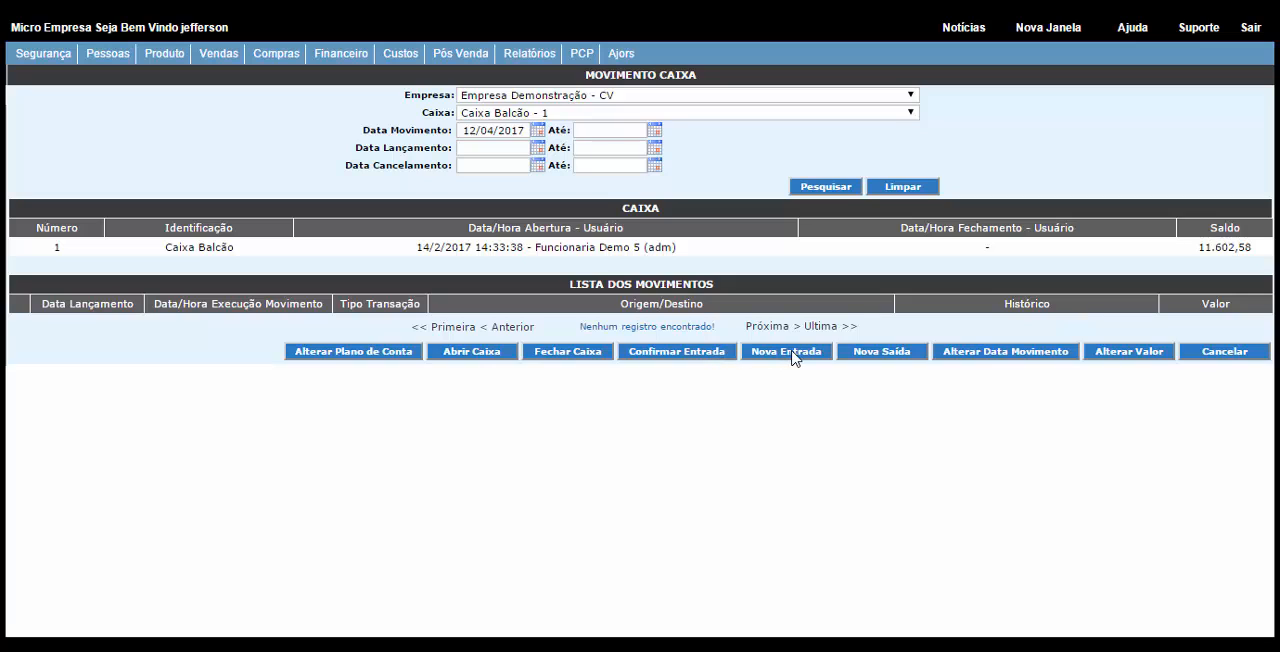
pyautogui.click(505, 113)
pyautogui.click(513, 154)
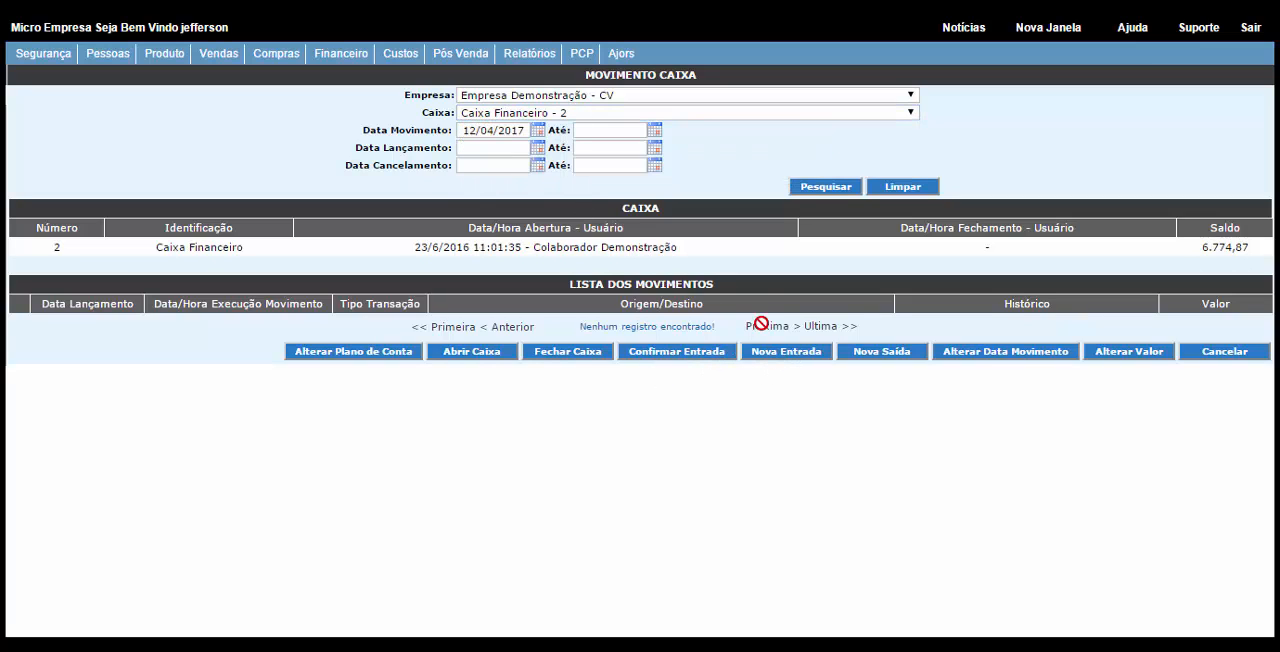
# Step: Start a new cash entry and enter 1000 as the DINHEIRO value
pyautogui.click(787, 352)
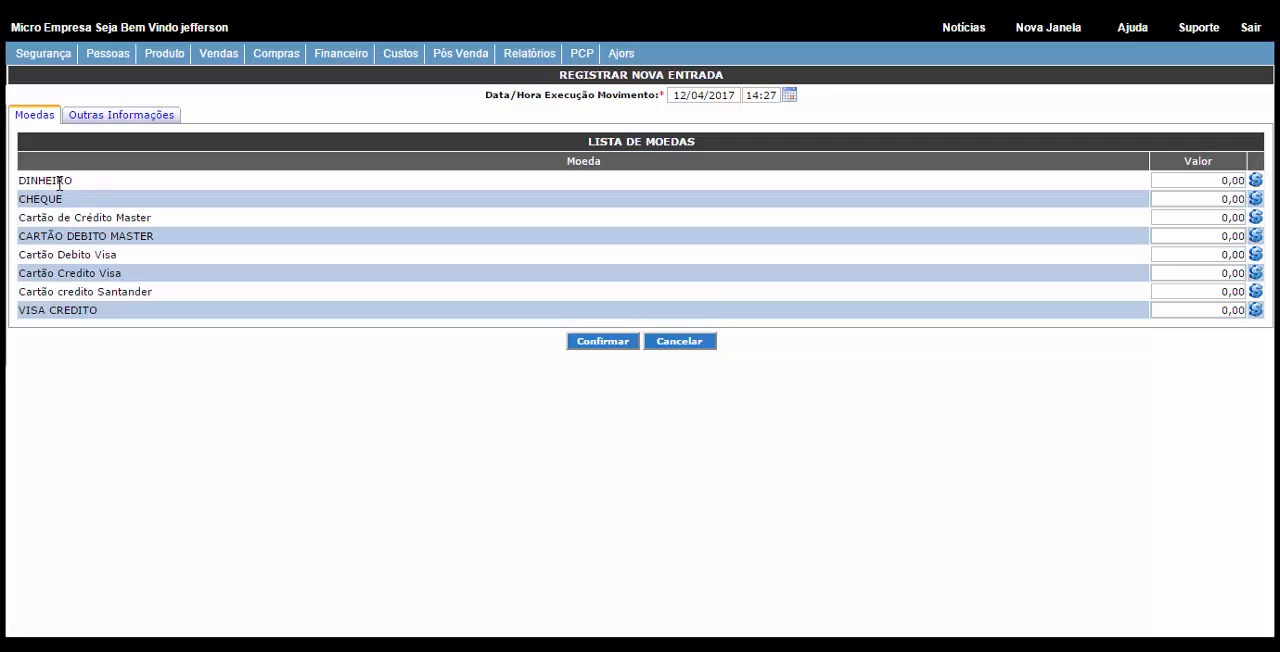
pyautogui.moveTo(70, 184); pyautogui.dragTo(42, 203)
pyautogui.click(1190, 182)
pyautogui.write('1000')
# Step: Mark the entry as Será devolvido, using Gerar crédito na conta interna de uma determinada pessoa for PREÇO BOM MATERIAIS DE CONSTRUÇÃO
pyautogui.click(168, 118)
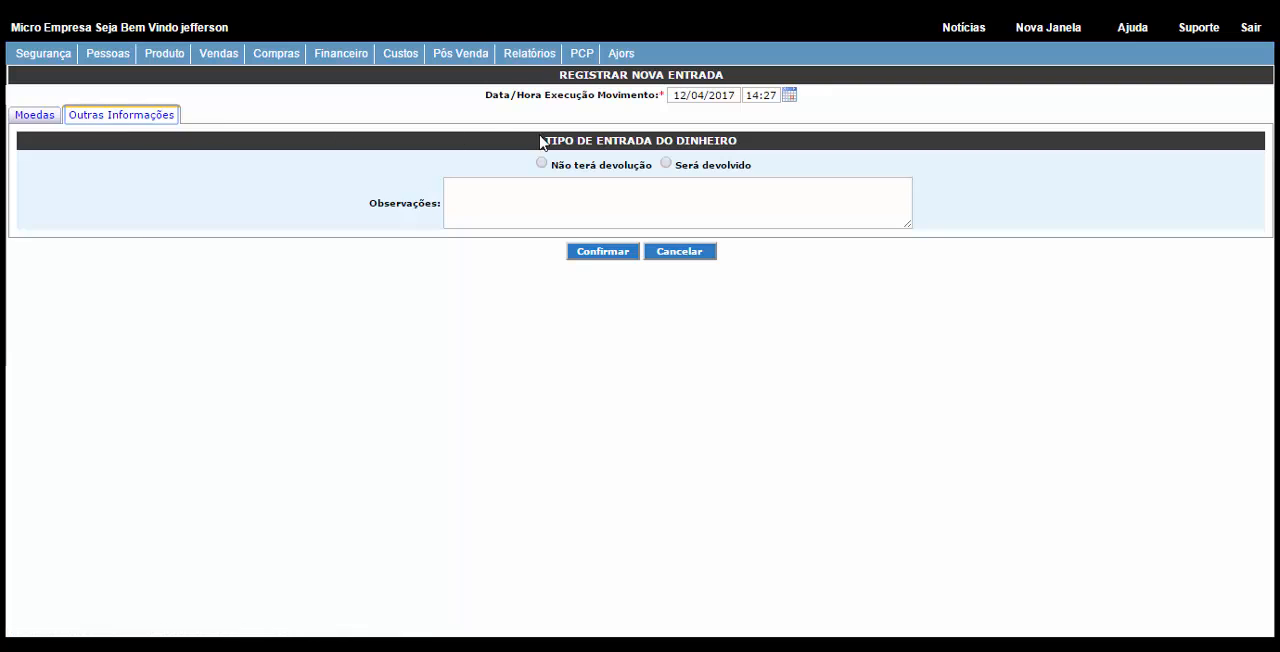
pyautogui.click(666, 164)
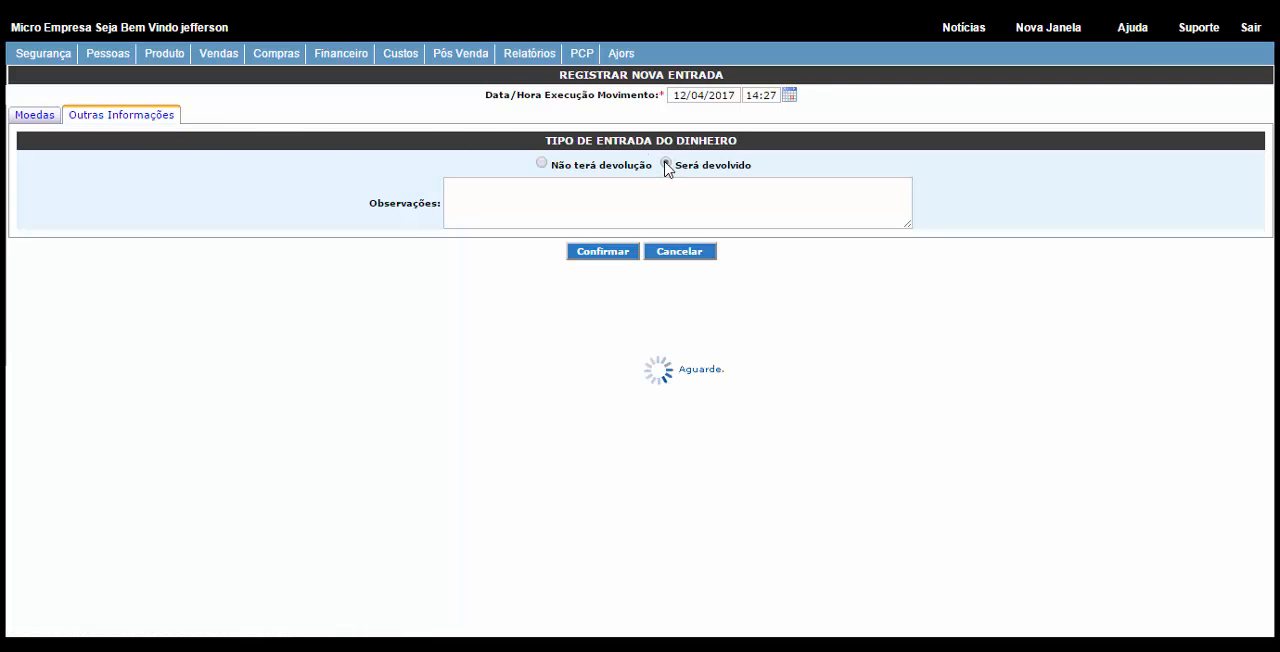
pyautogui.click(448, 207)
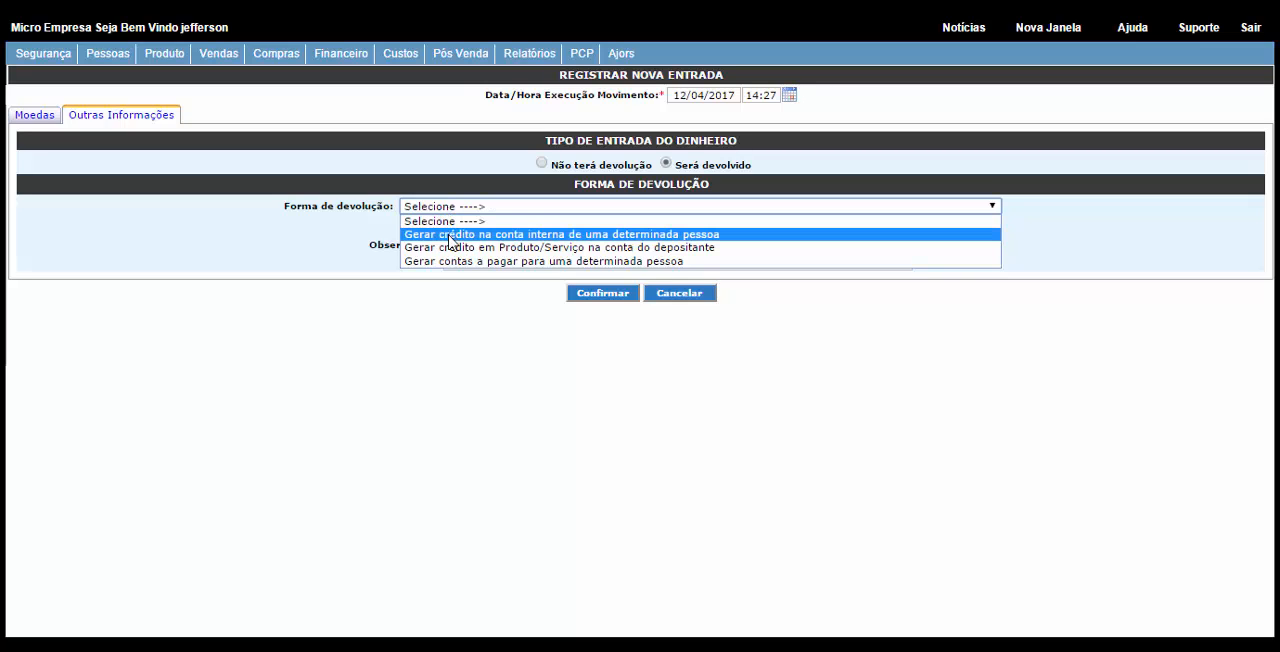
pyautogui.click(452, 234)
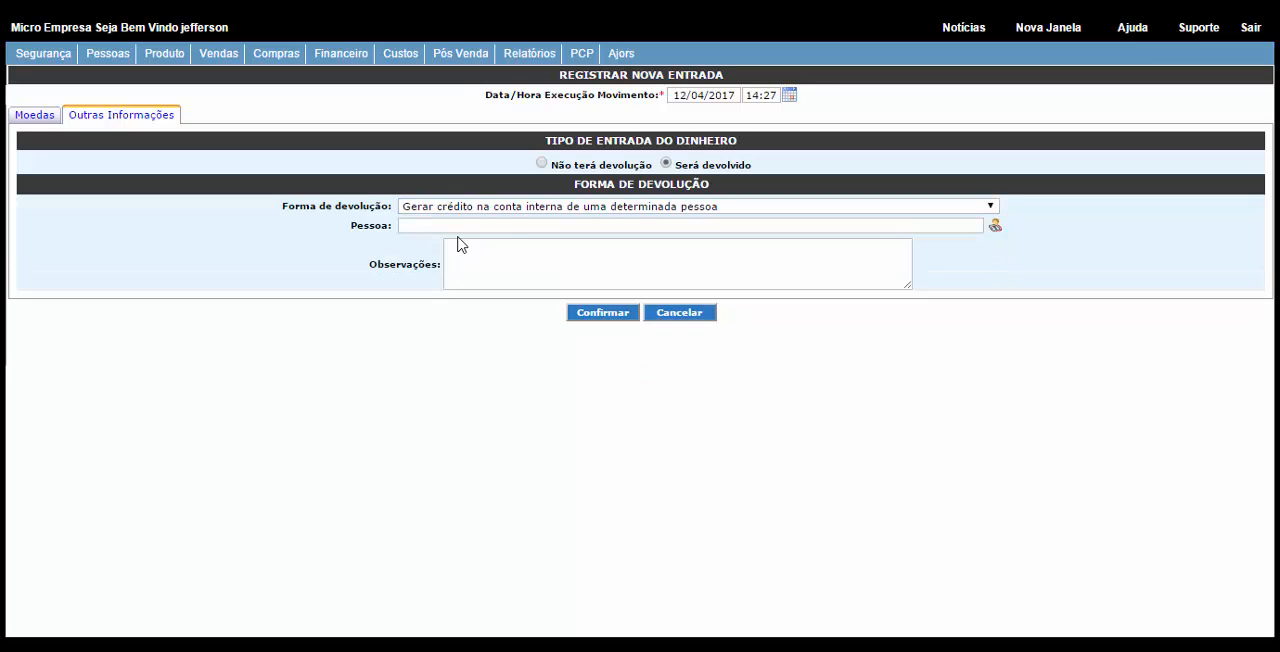
pyautogui.click(995, 226)
pyautogui.write('preço')
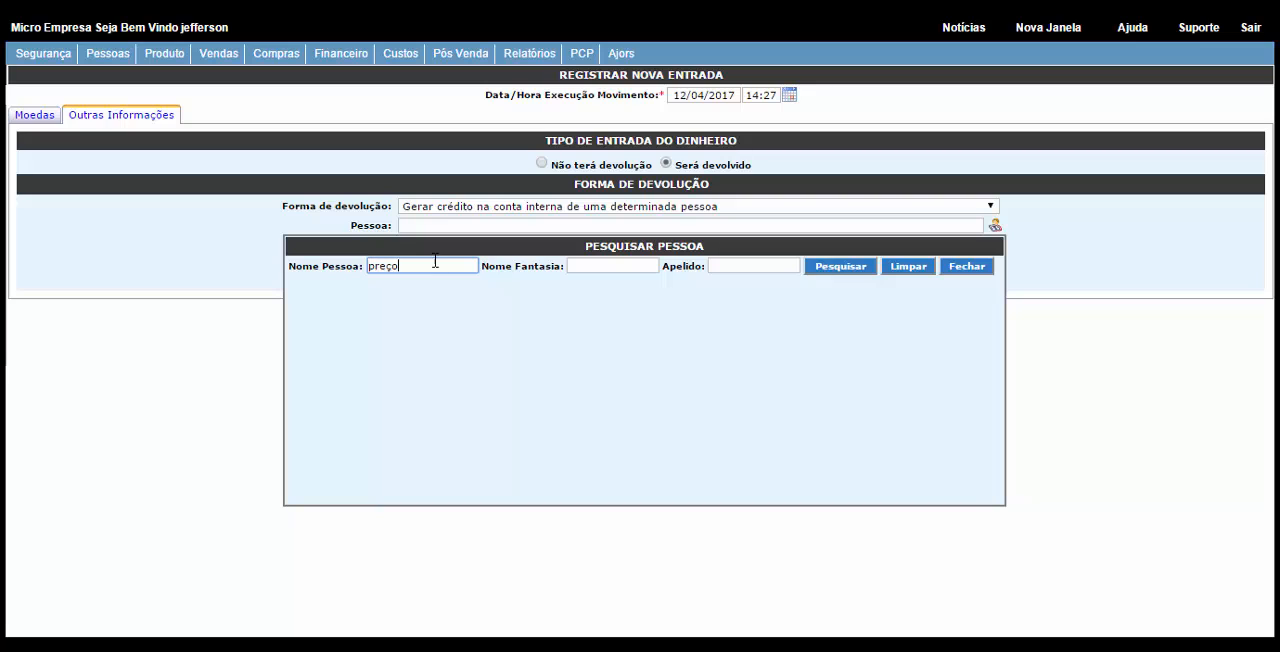
pyautogui.click(836, 268)
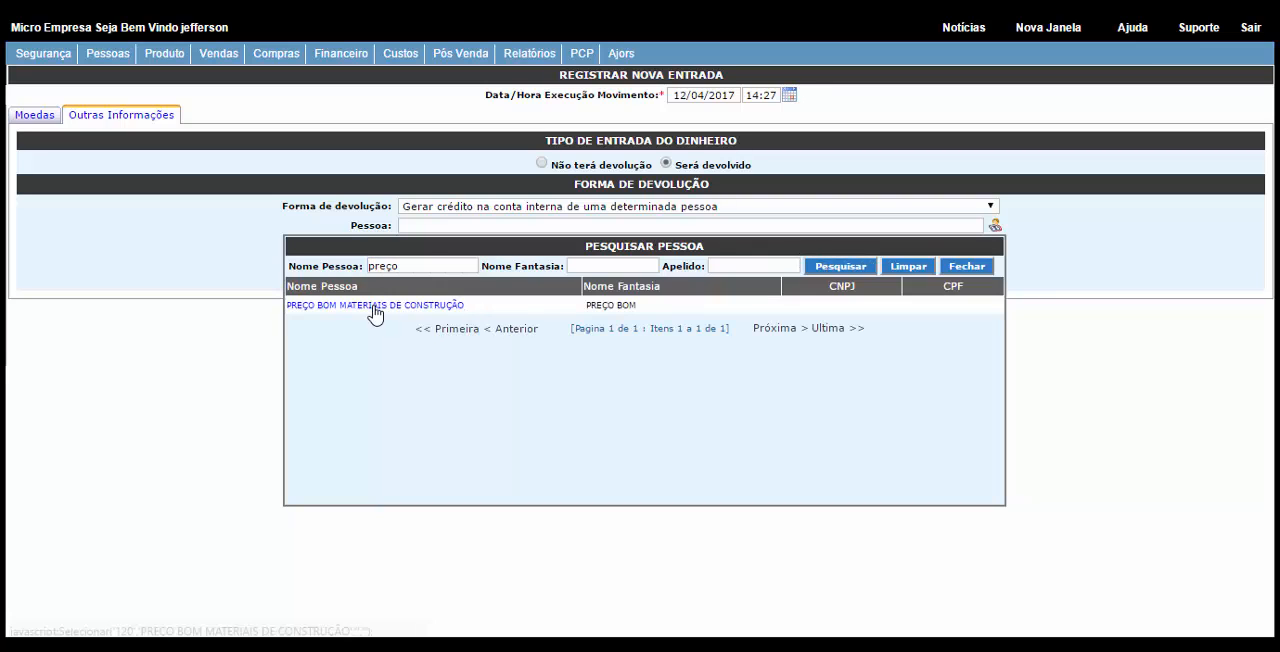
pyautogui.click(388, 306)
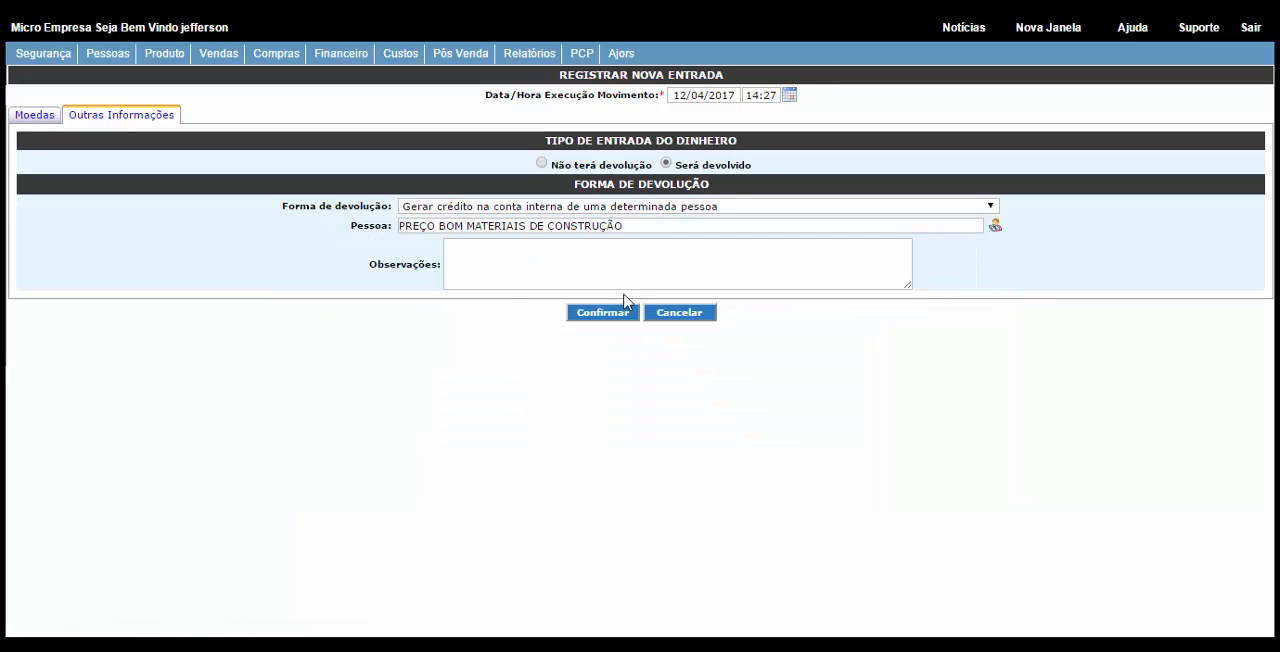
# Step: Enter the observation "Referente adiantamento para execução da ordem de serviço da fachada a ser realizada para o cliente"
pyautogui.click(506, 276)
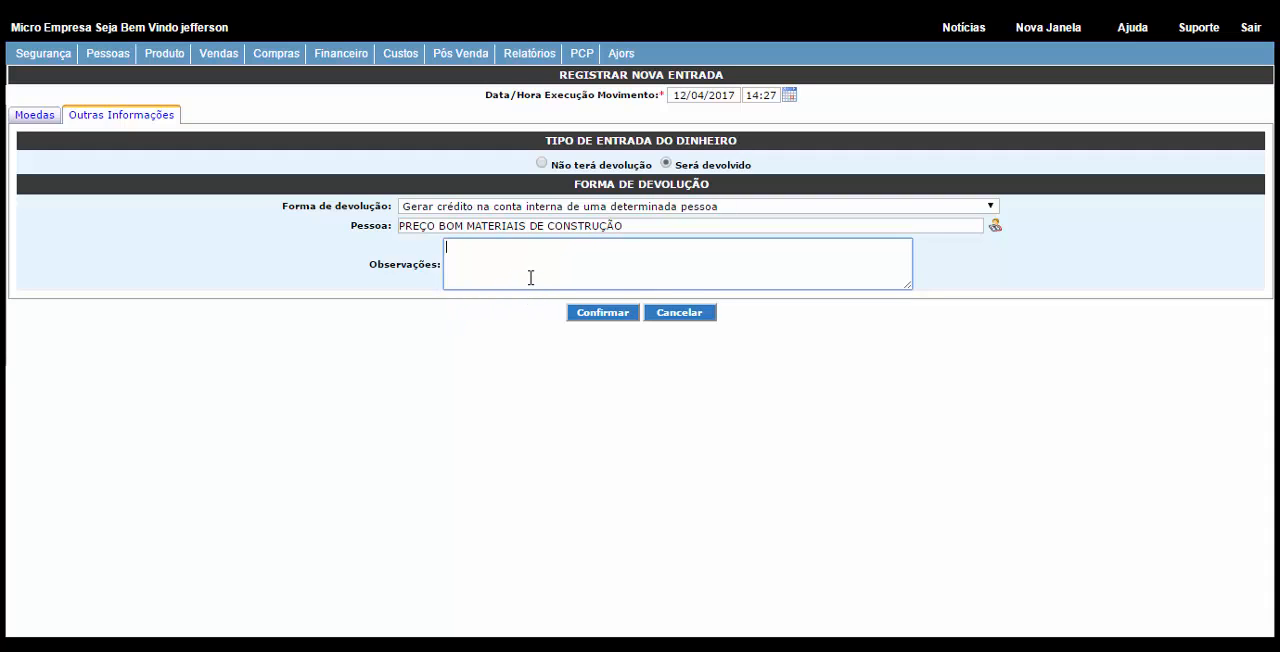
pyautogui.write('Referente adiantamn')
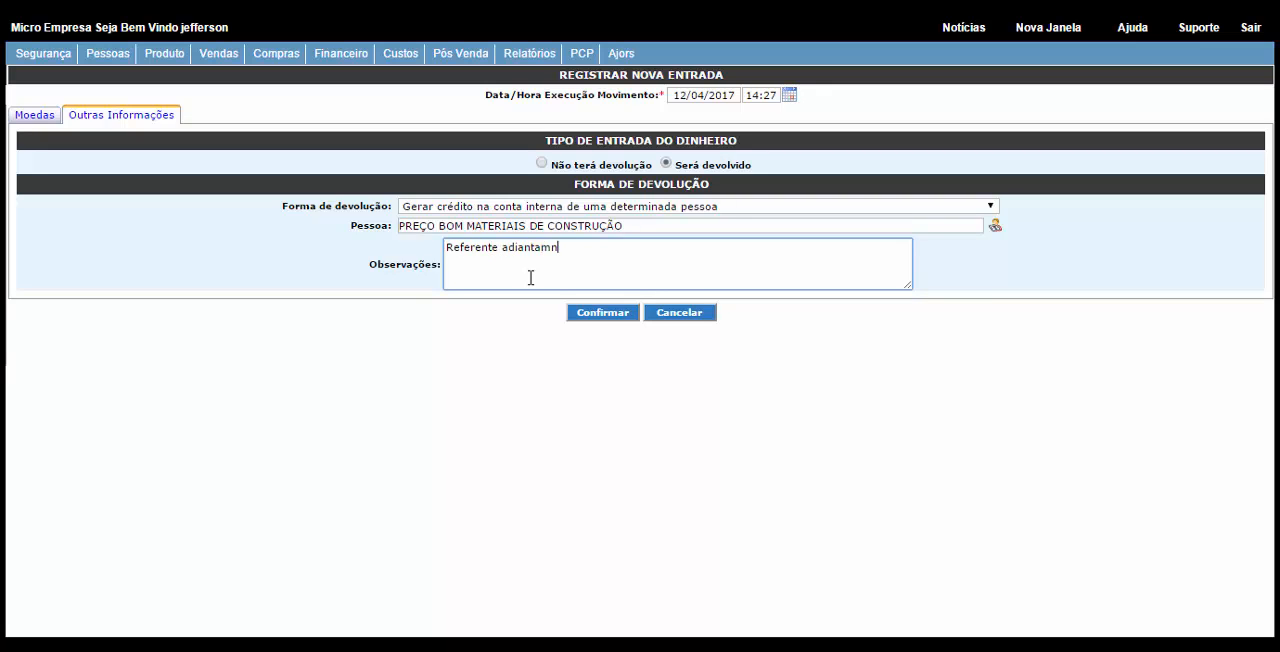
pyautogui.press('BackSpace')
pyautogui.write('ento para execução da ordem de')
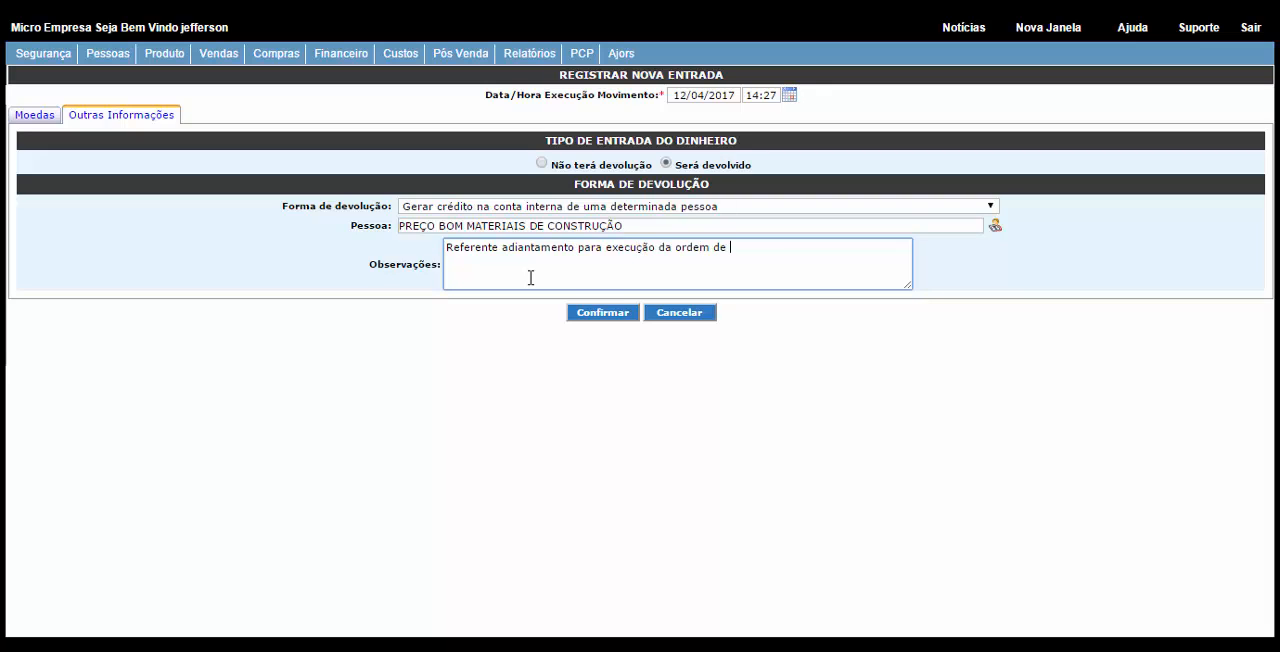
pyautogui.write(' serviço da fachada a ser rea')
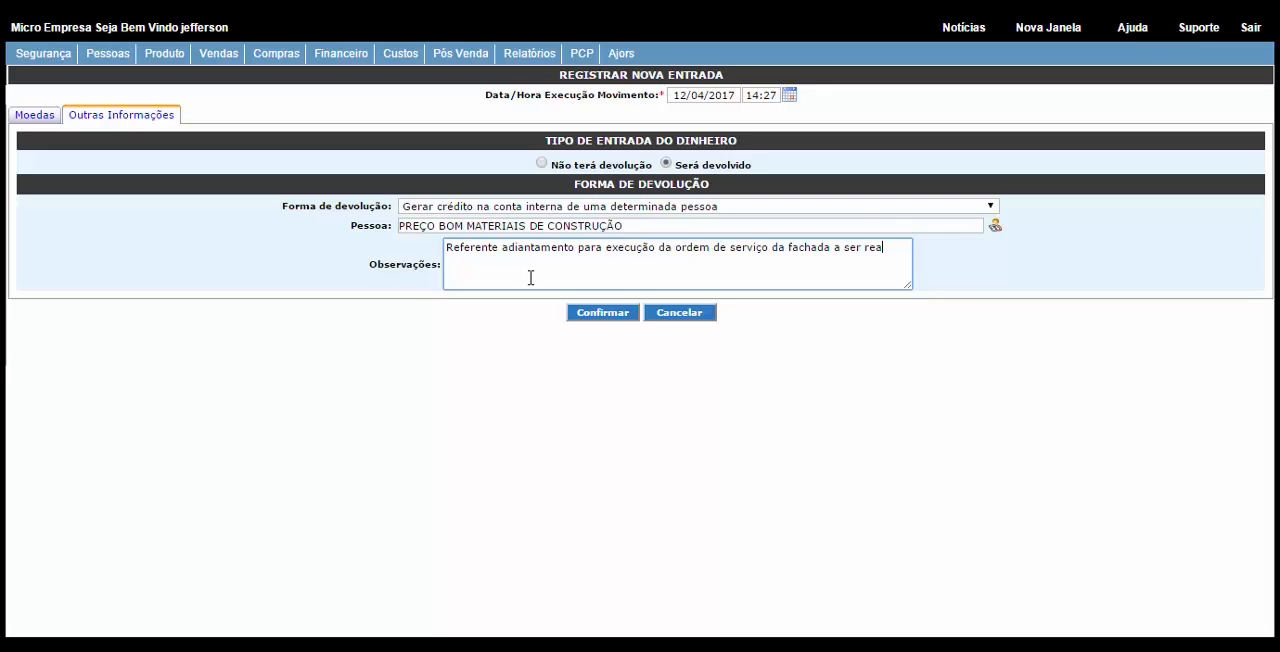
pyautogui.write('da para ao cliente')
# Step: Register the cash entry and check its origin and observation text in the movement list
pyautogui.click(610, 313)
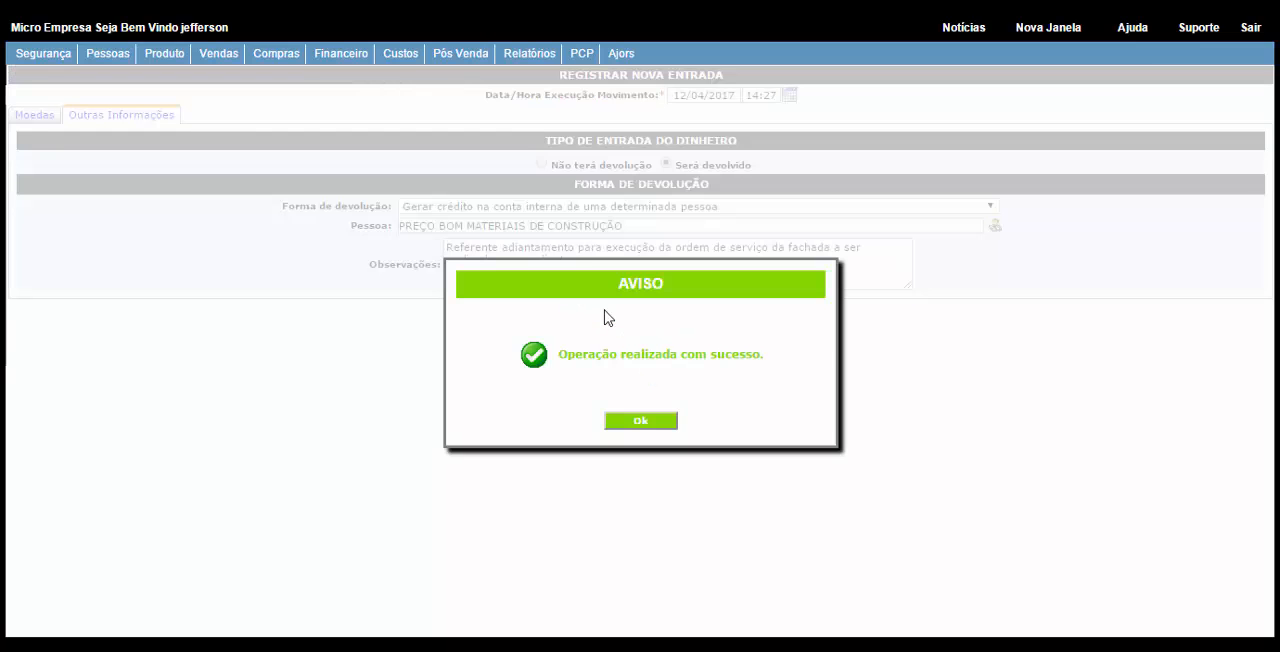
pyautogui.press('Return')
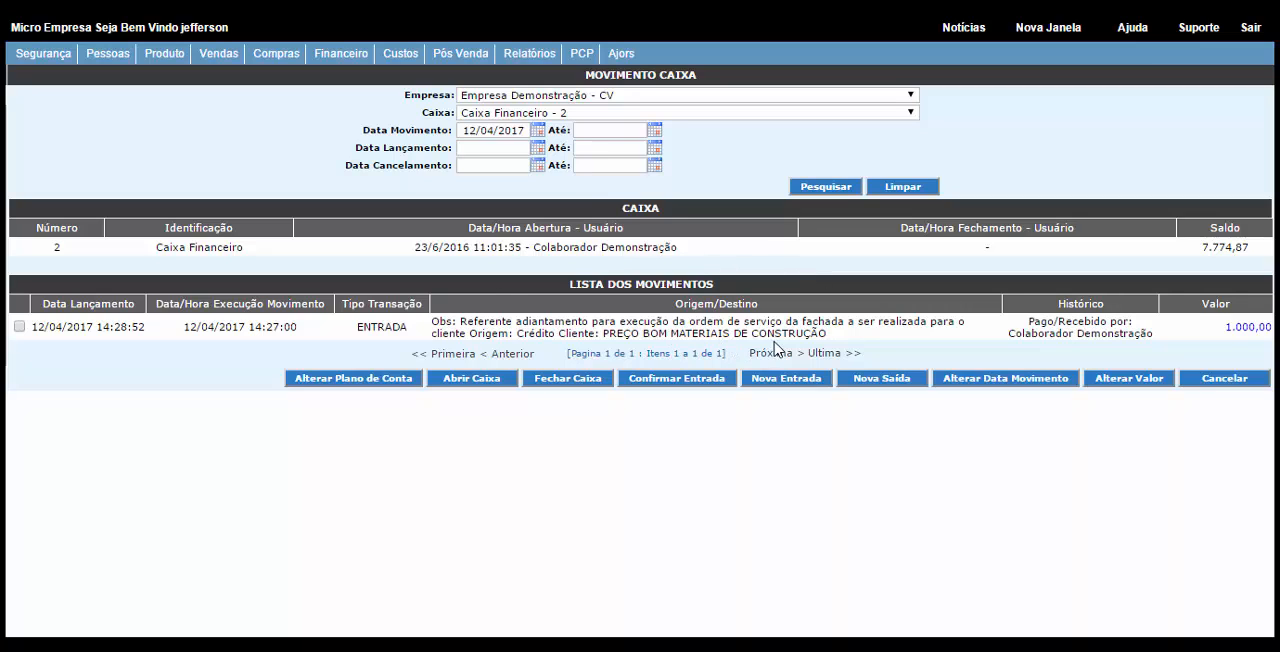
pyautogui.moveTo(845, 339); pyautogui.dragTo(437, 320)
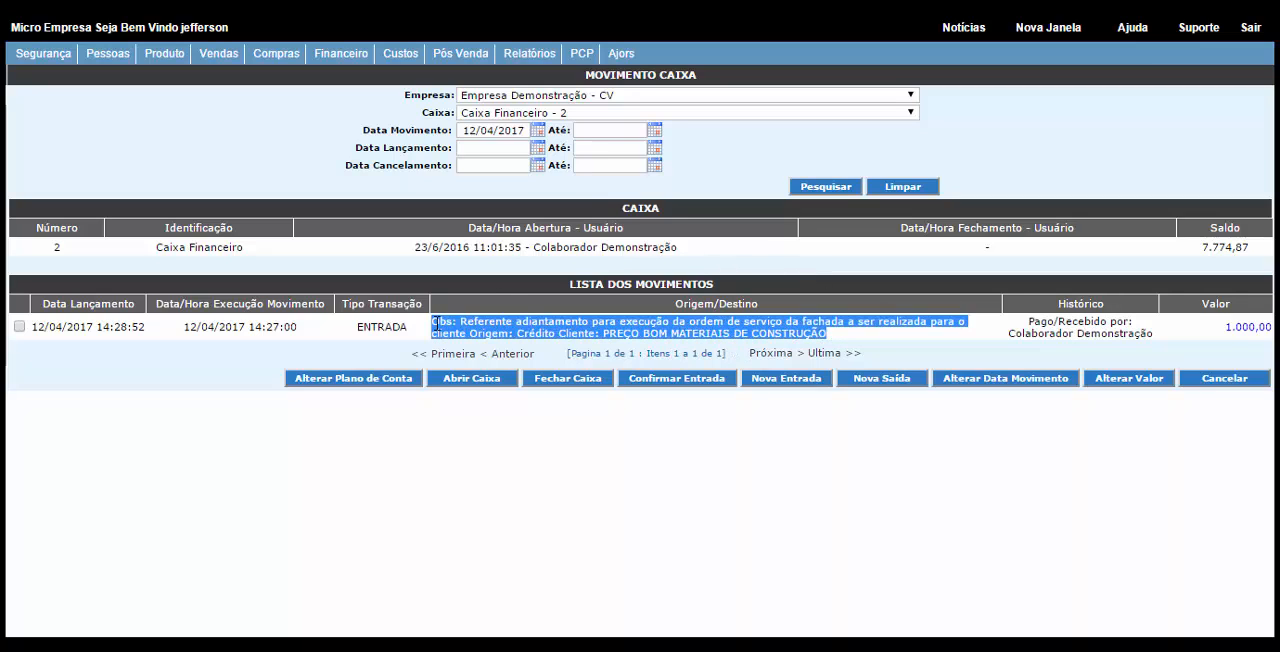
pyautogui.click(962, 340)
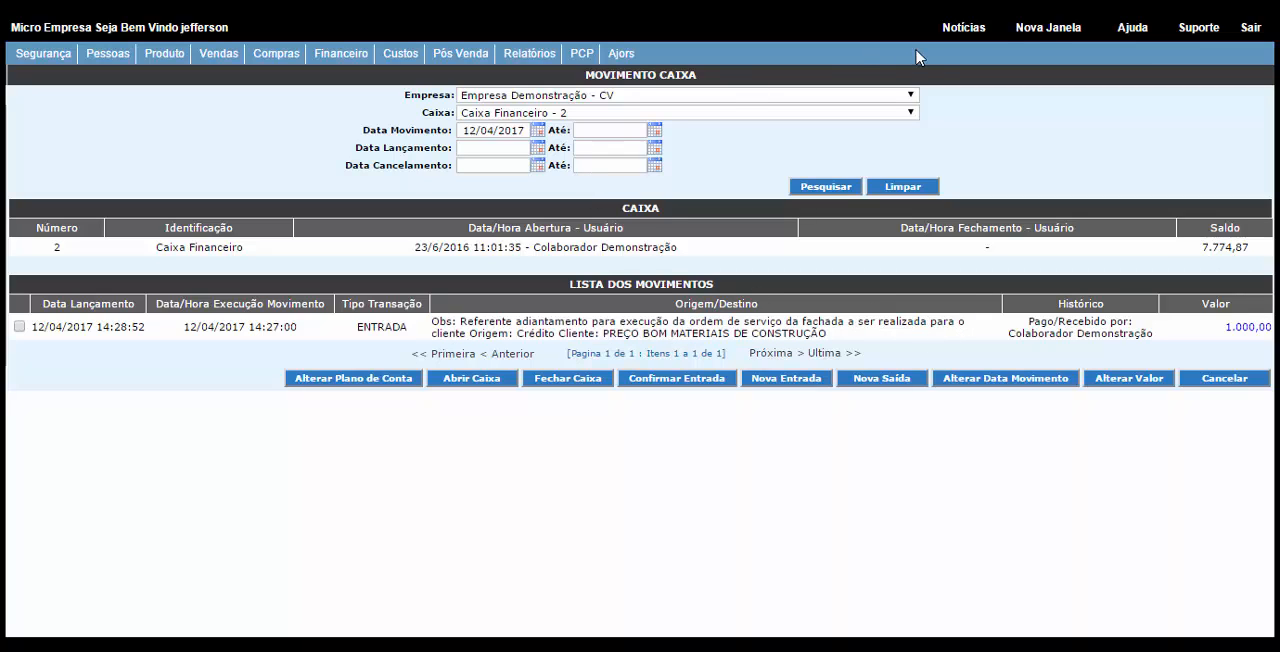
# Step: In a new window, open the person internal account movements and choose the company Empresa Demonstração - CV
pyautogui.click(1034, 37)
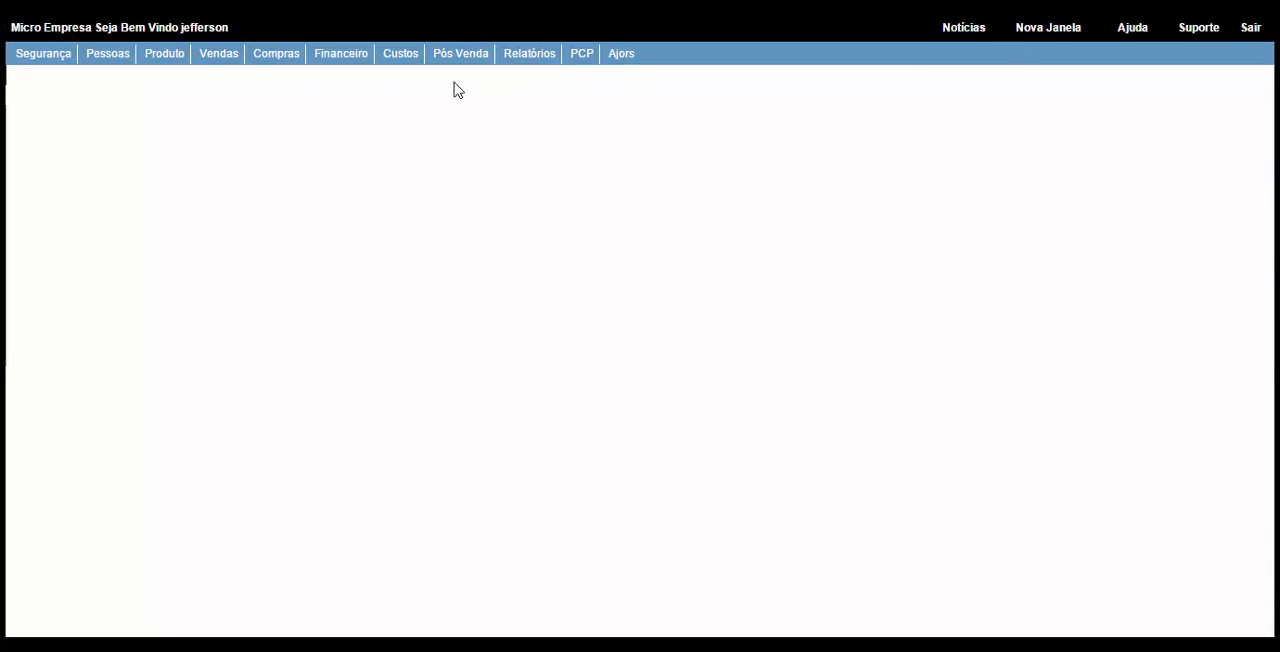
pyautogui.click(352, 58)
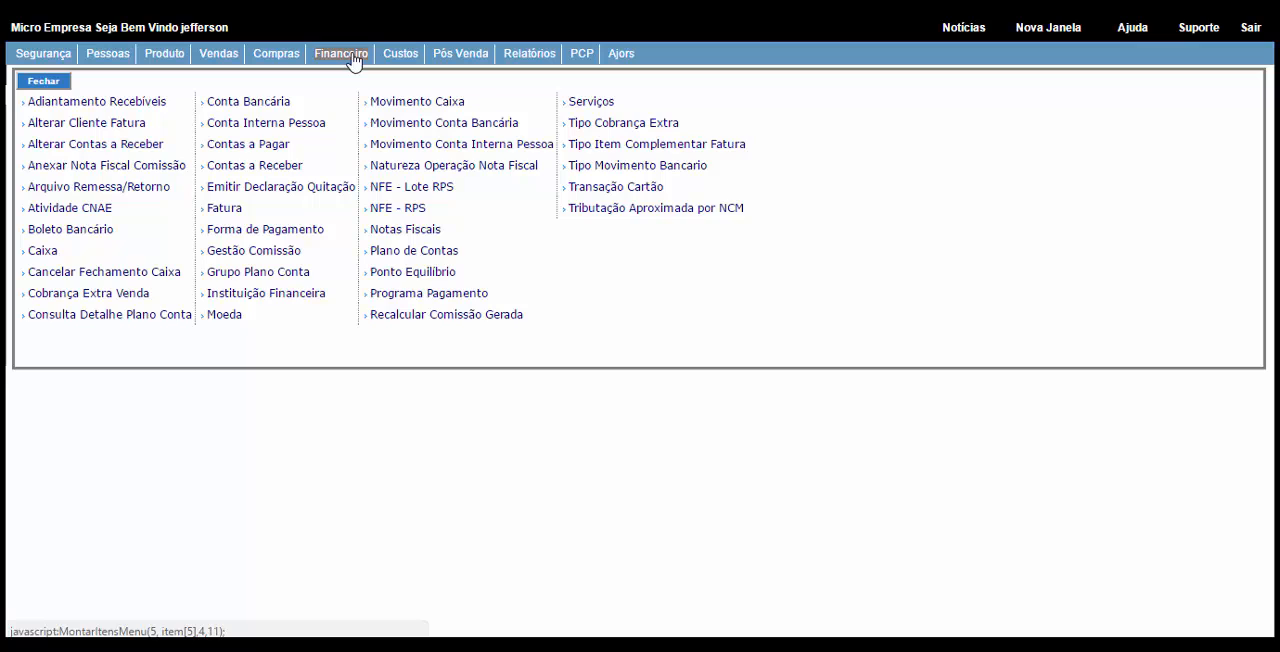
pyautogui.click(466, 153)
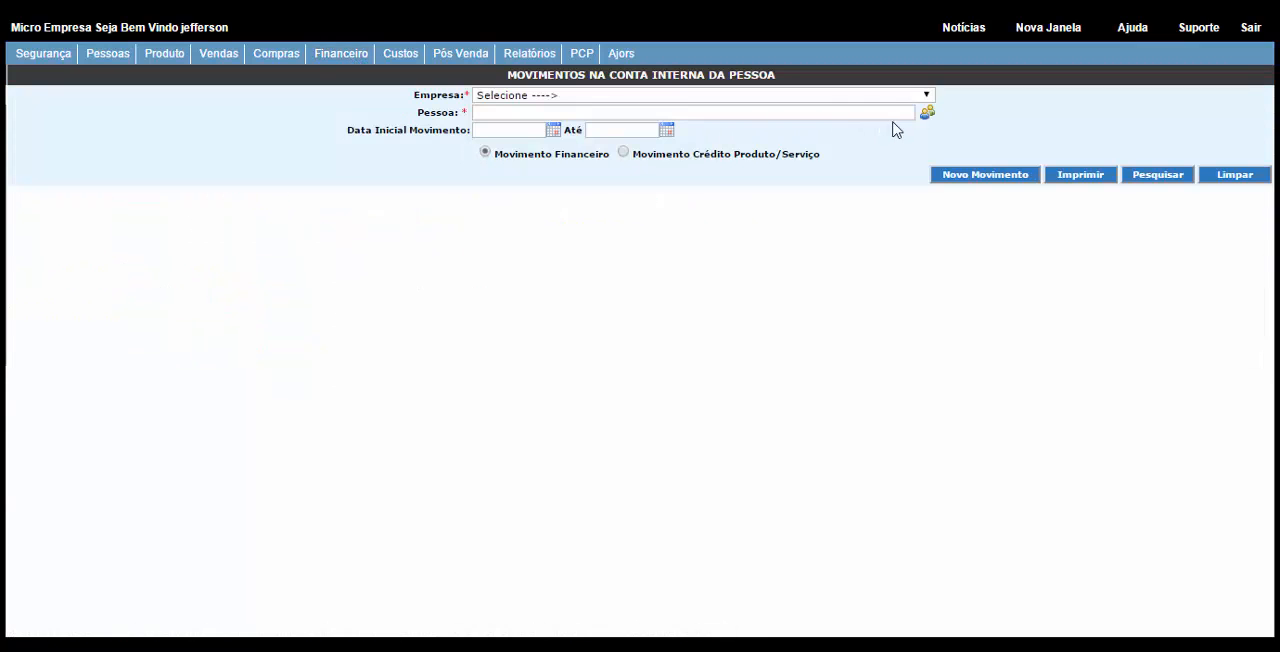
pyautogui.click(918, 98)
pyautogui.click(594, 149)
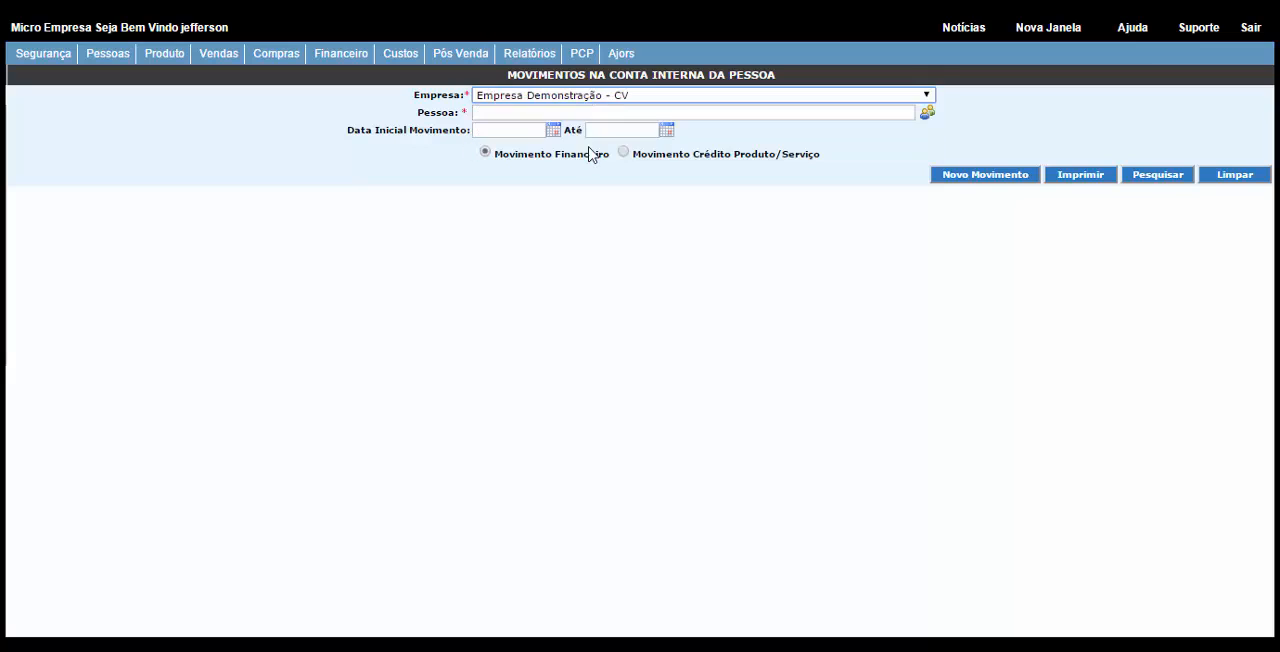
pyautogui.click(1165, 176)
pyautogui.click(643, 421)
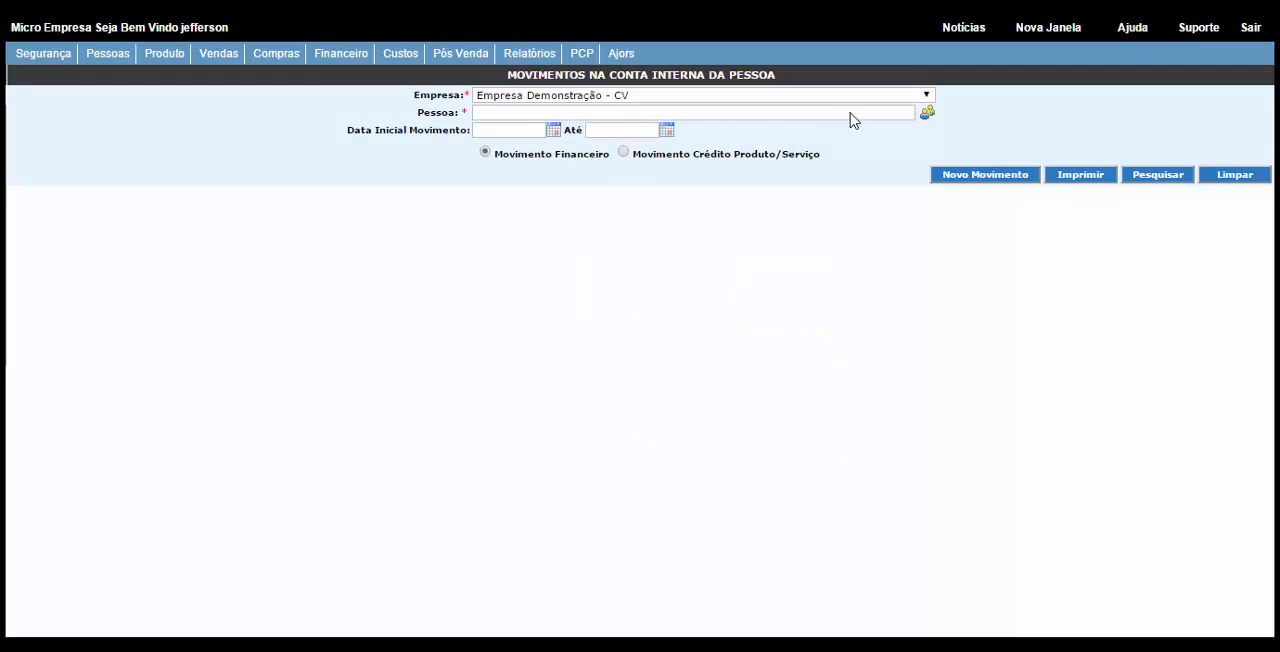
# Step: Find the person PREÇO BOM MATERIAIS DE CONSTRUÇÃO by searching for "preço", and list their internal account movements
pyautogui.click(926, 115)
pyautogui.write('p')
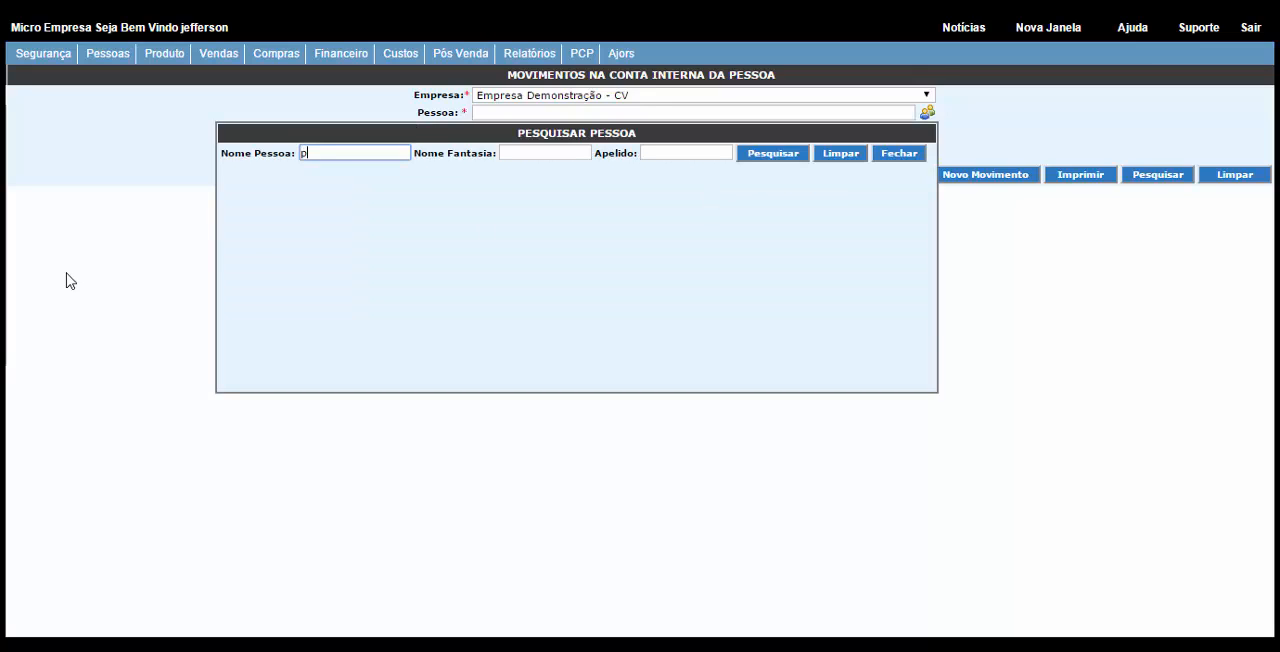
pyautogui.write('reço')
pyautogui.click(762, 157)
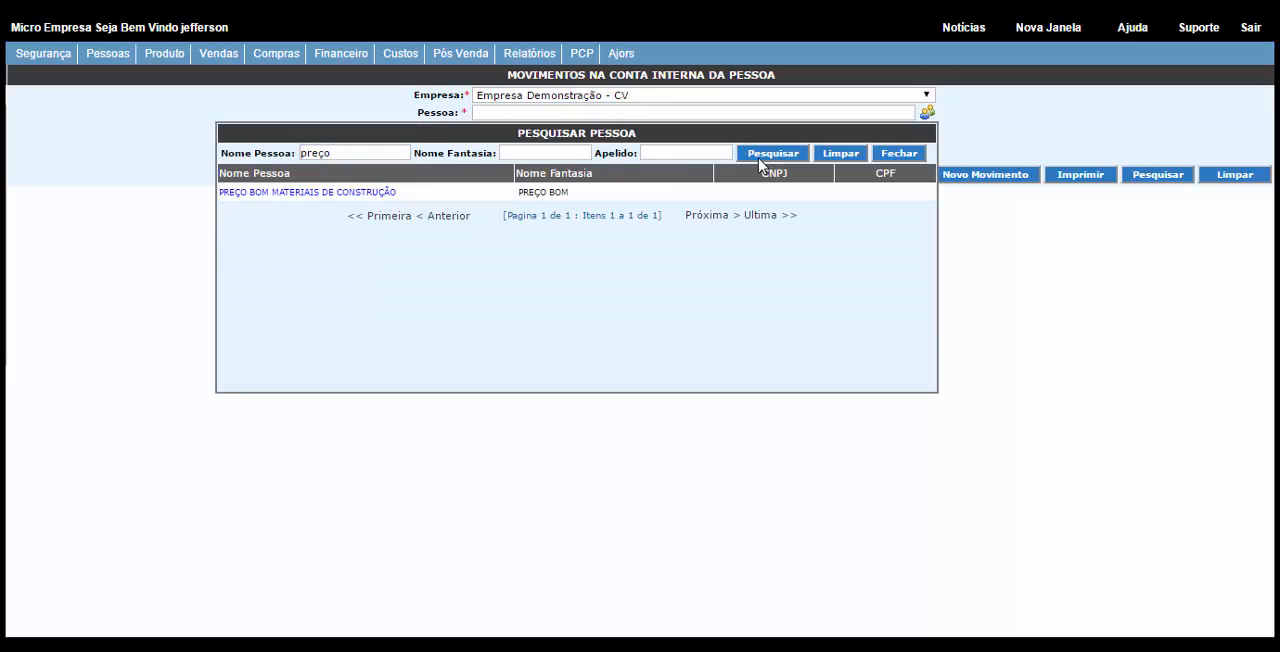
pyautogui.click(334, 194)
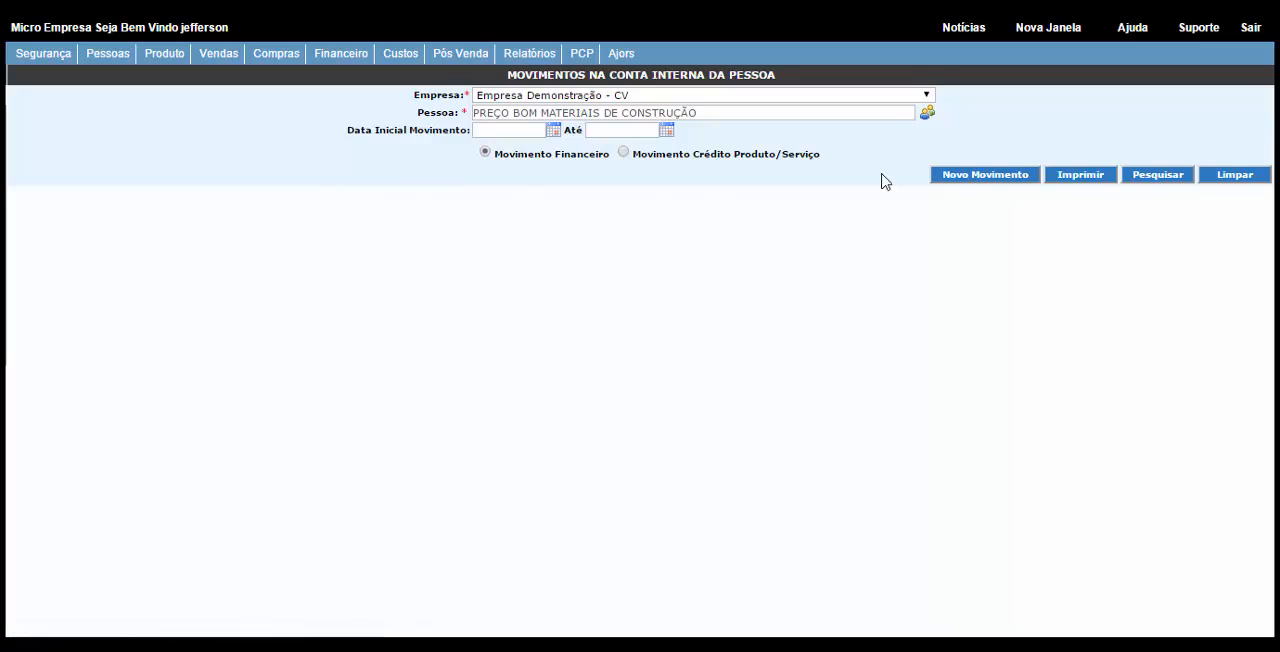
pyautogui.click(1148, 179)
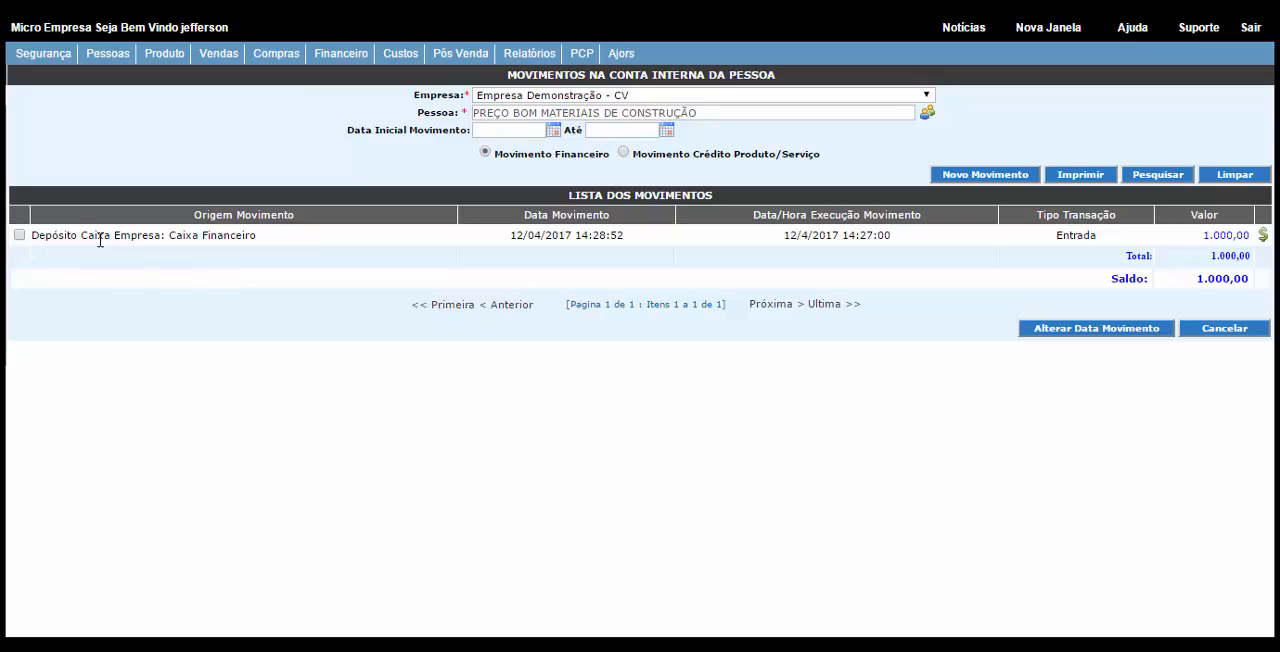
# Step: Review the cash deposit movement's origin and transaction type, and view its installment list
pyautogui.doubleClick(292, 216)
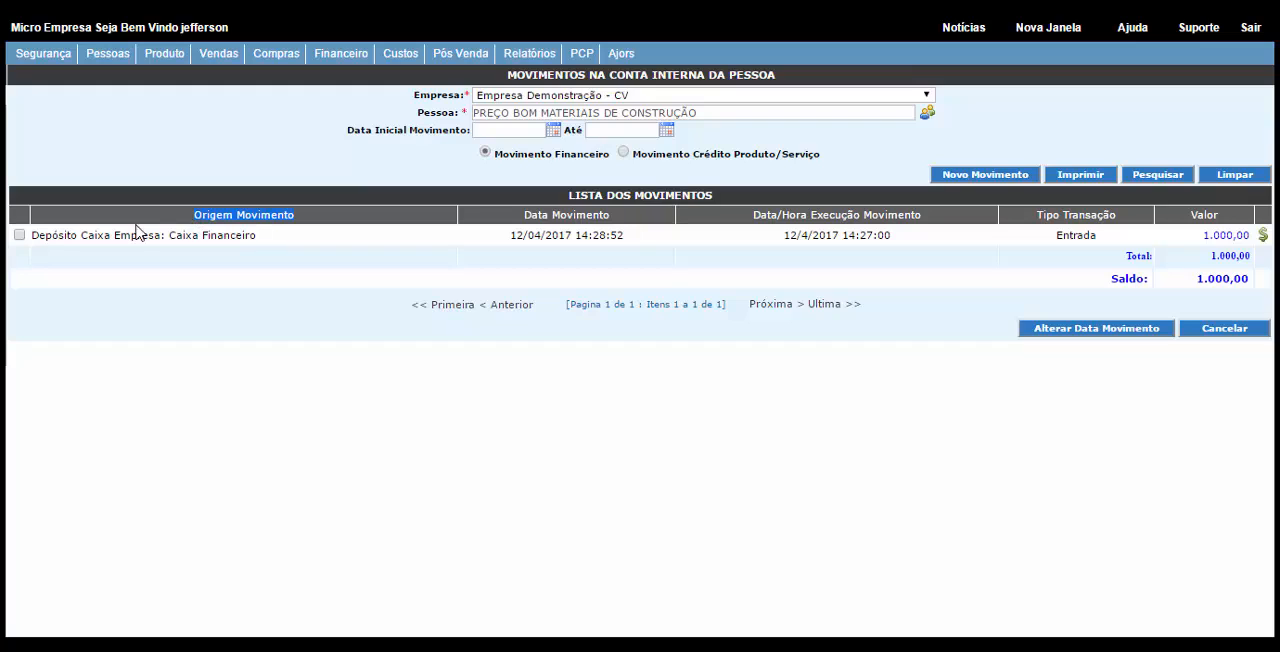
pyautogui.moveTo(58, 237); pyautogui.dragTo(166, 238)
pyautogui.moveTo(258, 238); pyautogui.dragTo(197, 238)
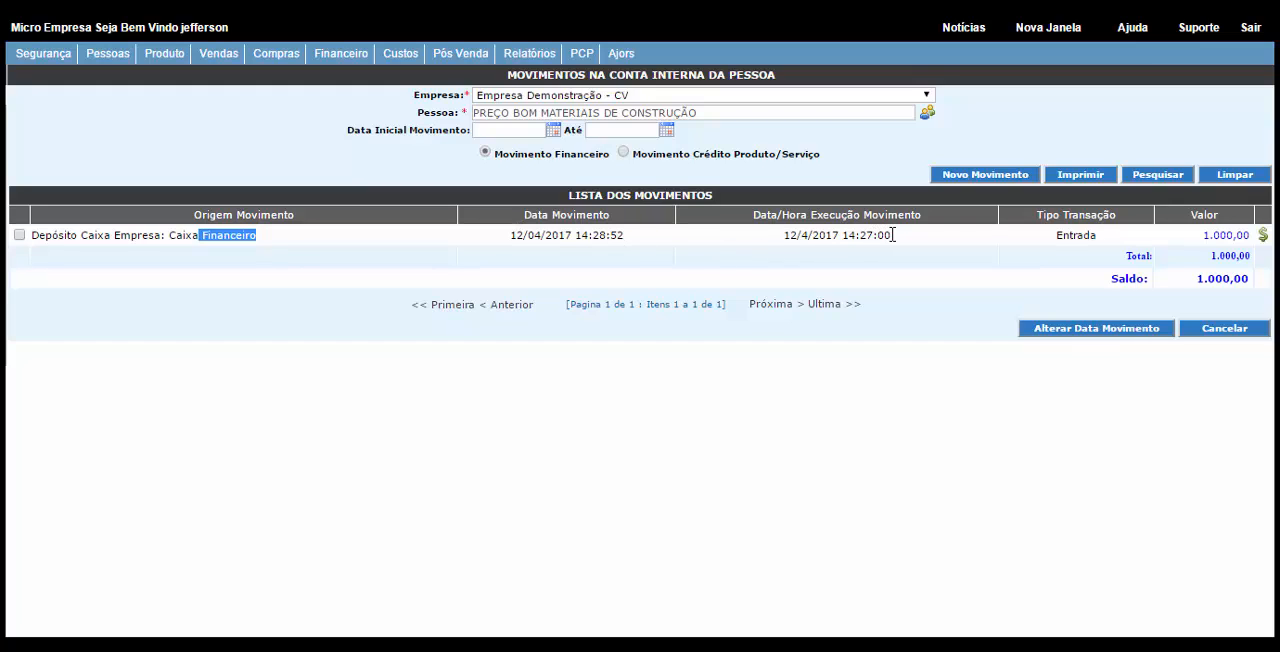
pyautogui.moveTo(1052, 238); pyautogui.dragTo(1097, 240)
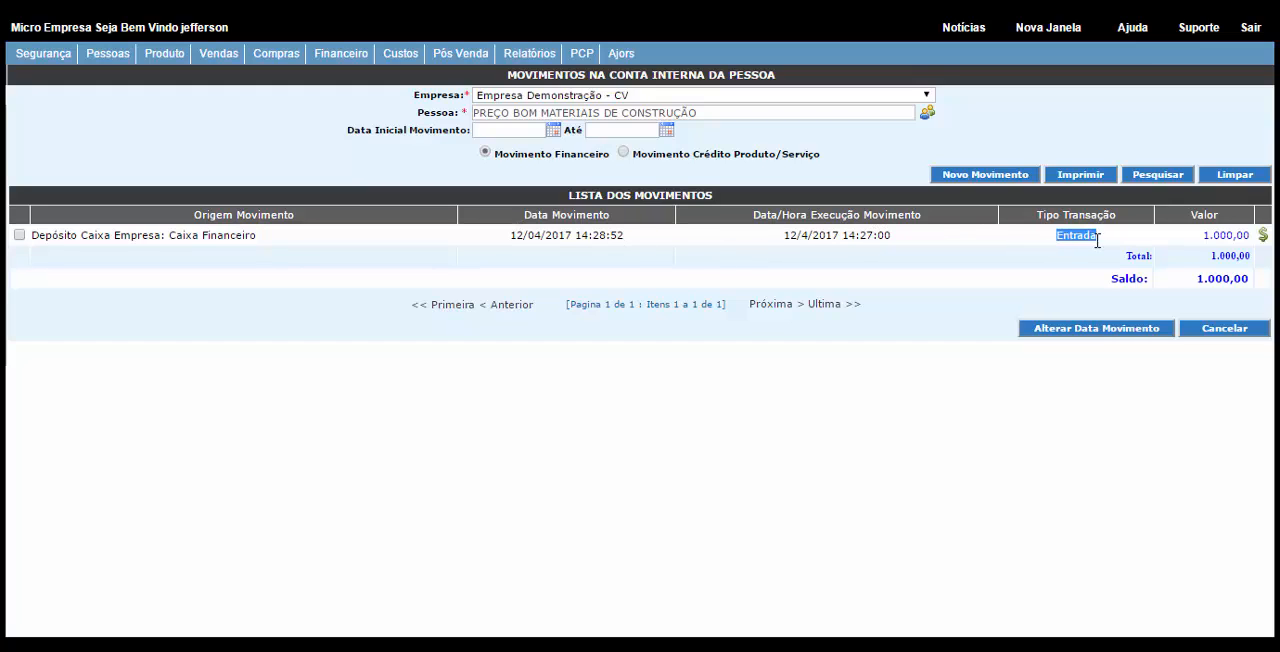
pyautogui.click(1263, 236)
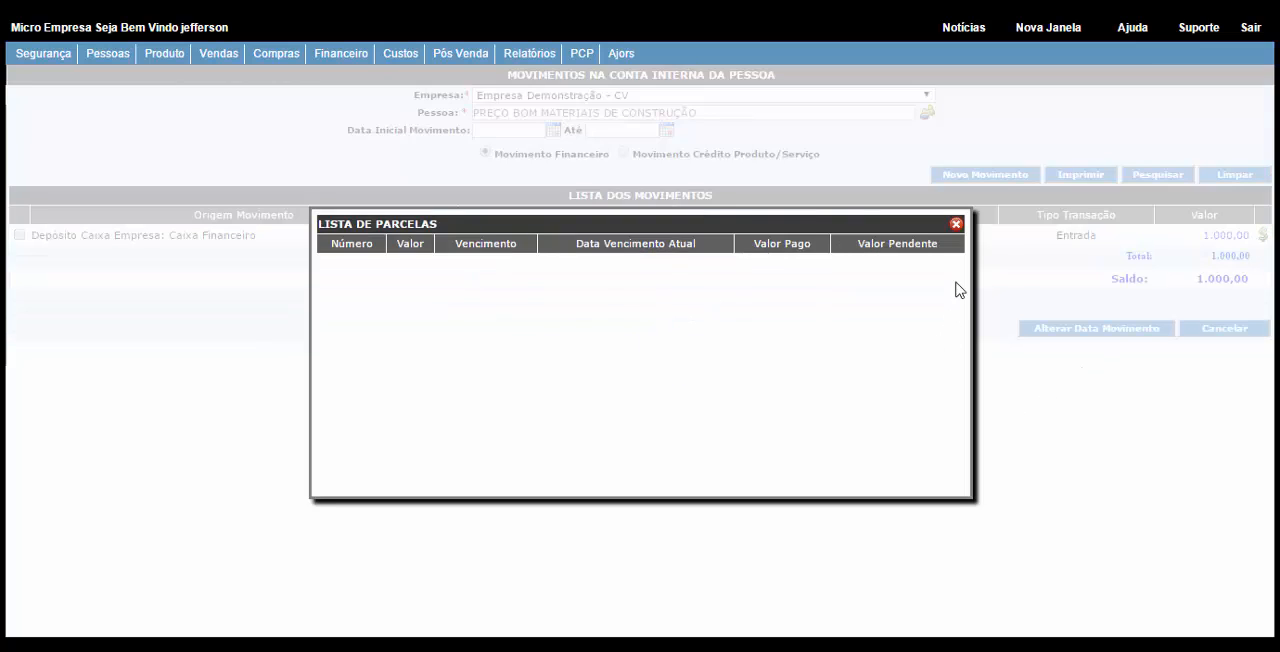
pyautogui.click(956, 226)
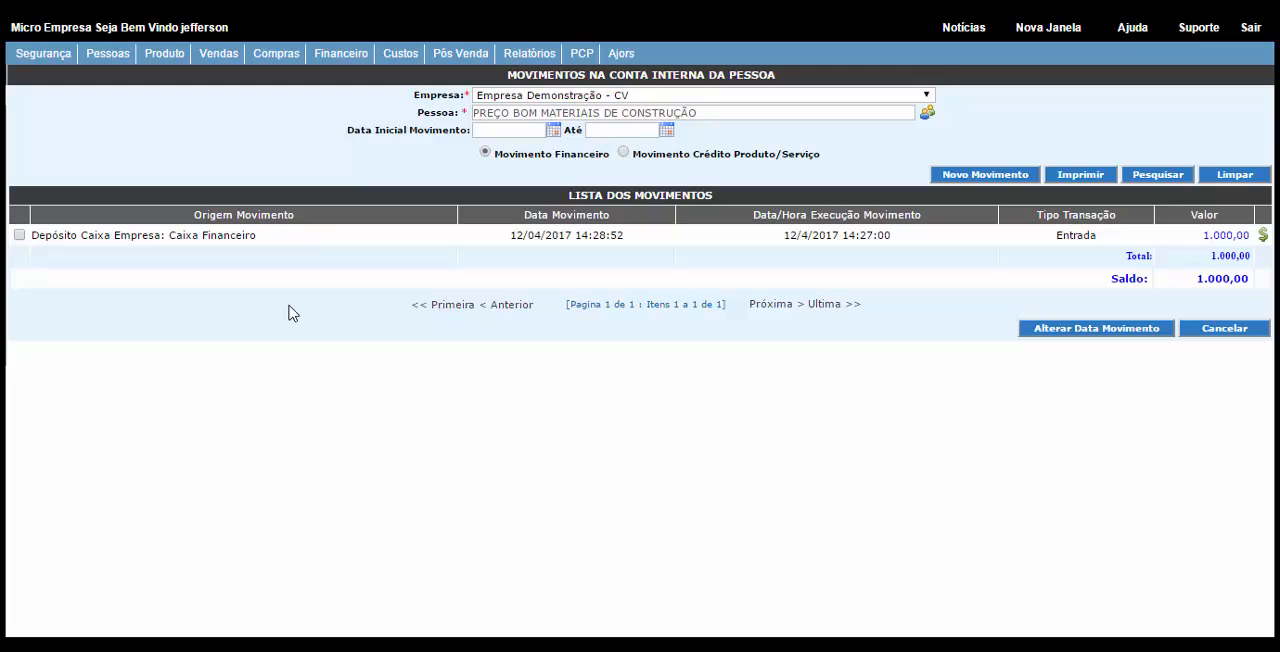
# Step: Start a new Entrada movement in the internal account, dated 12/04/2017 with a value of 500,00
pyautogui.click(1000, 176)
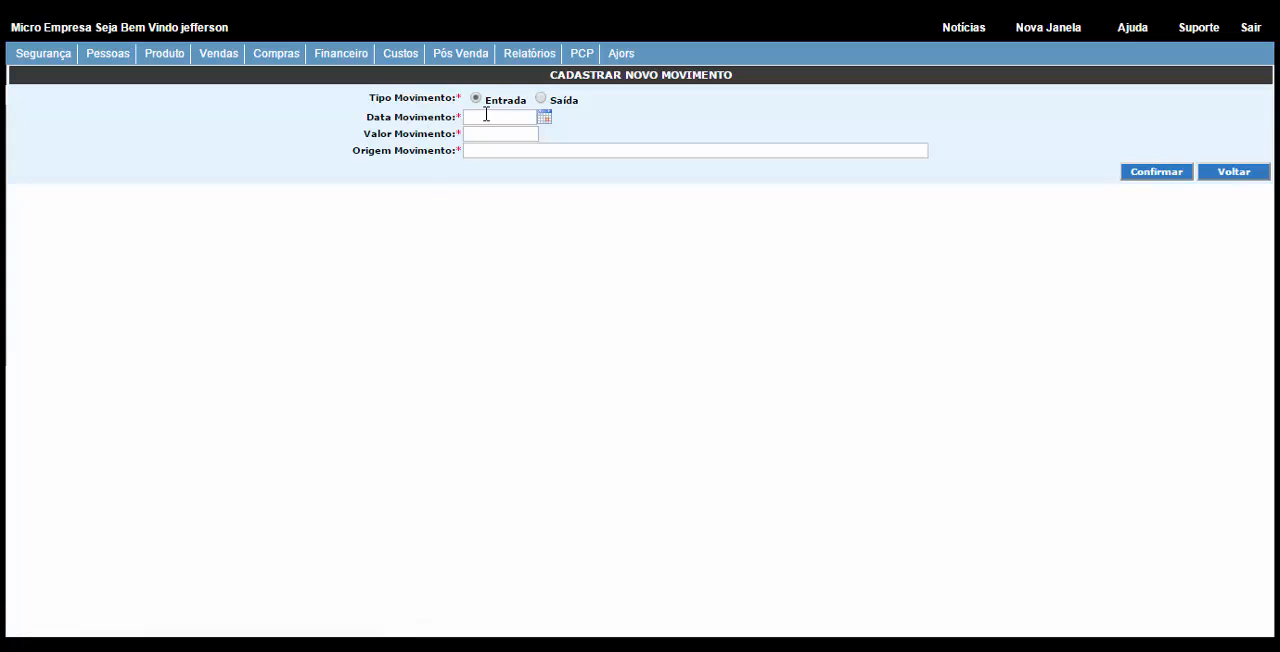
pyautogui.click(478, 116)
pyautogui.write('12/04/2017')
pyautogui.press('Tab')
pyautogui.click(504, 138)
pyautogui.write('50000')
# Step: Enter the movement origin "Ref. Permuta materiais de construção fornecidos para a empresa."
pyautogui.click(501, 152)
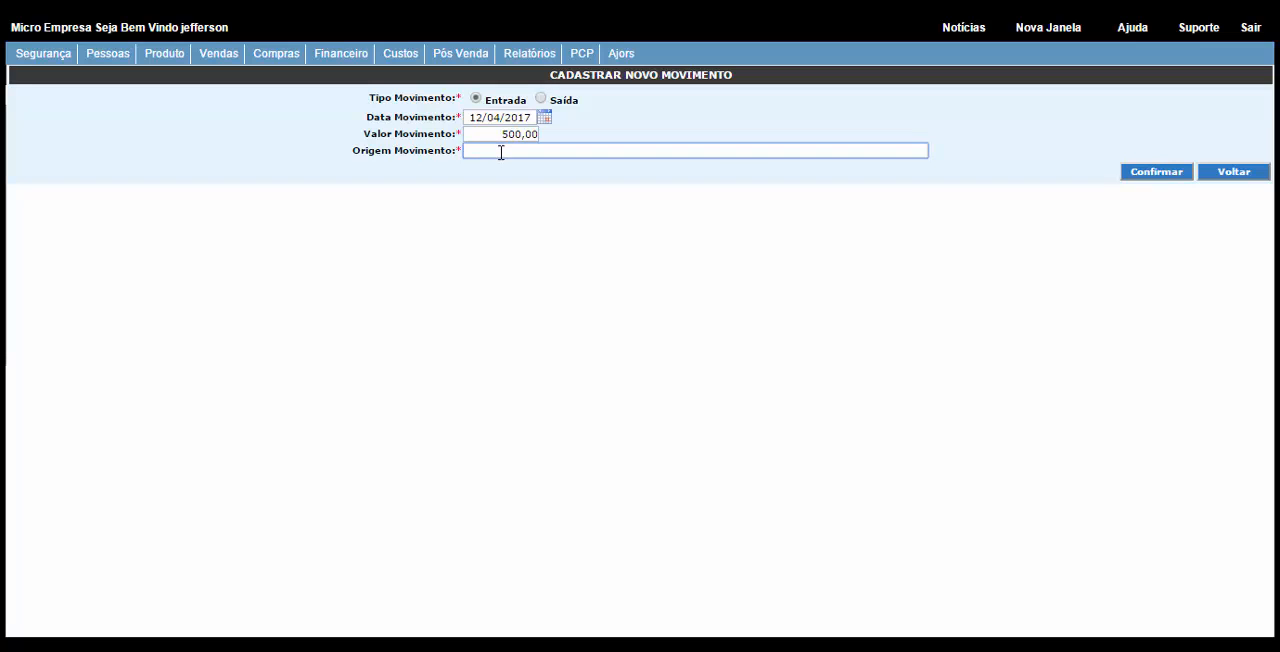
pyautogui.write('Ref. Permuta materiais de contru')
pyautogui.press('BackSpace')
pyautogui.press('BackSpace')
pyautogui.press('BackSpace')
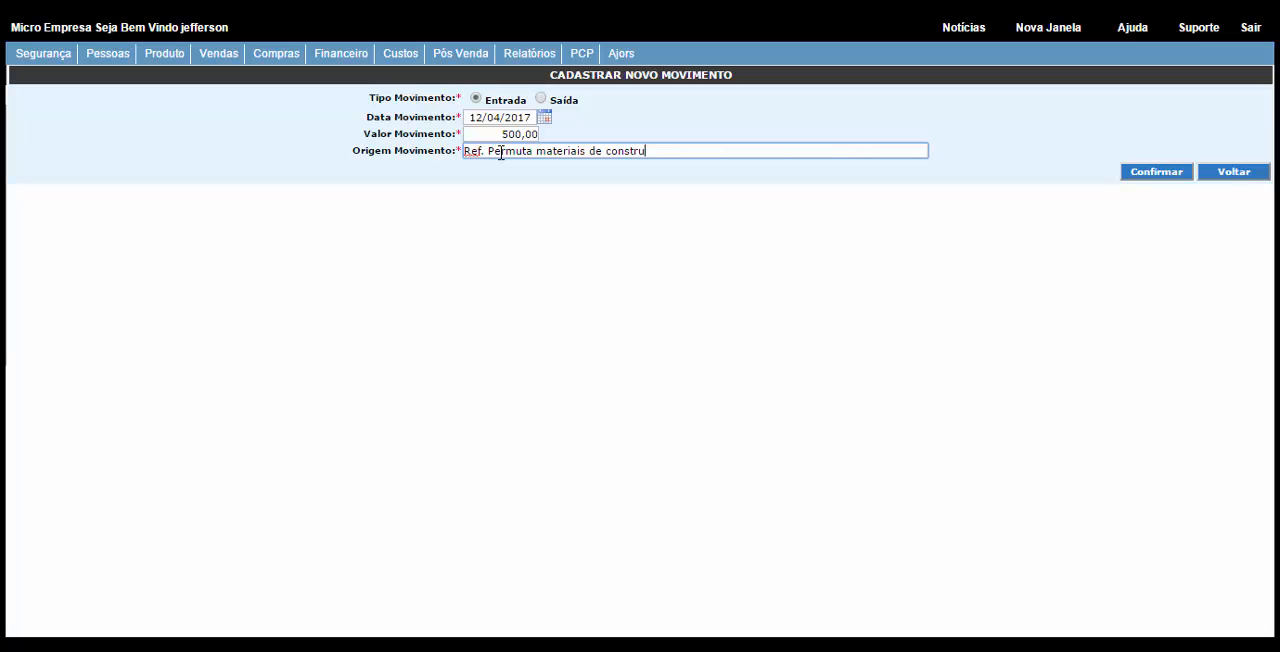
pyautogui.write('çã')
pyautogui.write('o fornec')
pyautogui.write('ida')
pyautogui.write('s para a')
pyautogui.write(' empresa.')
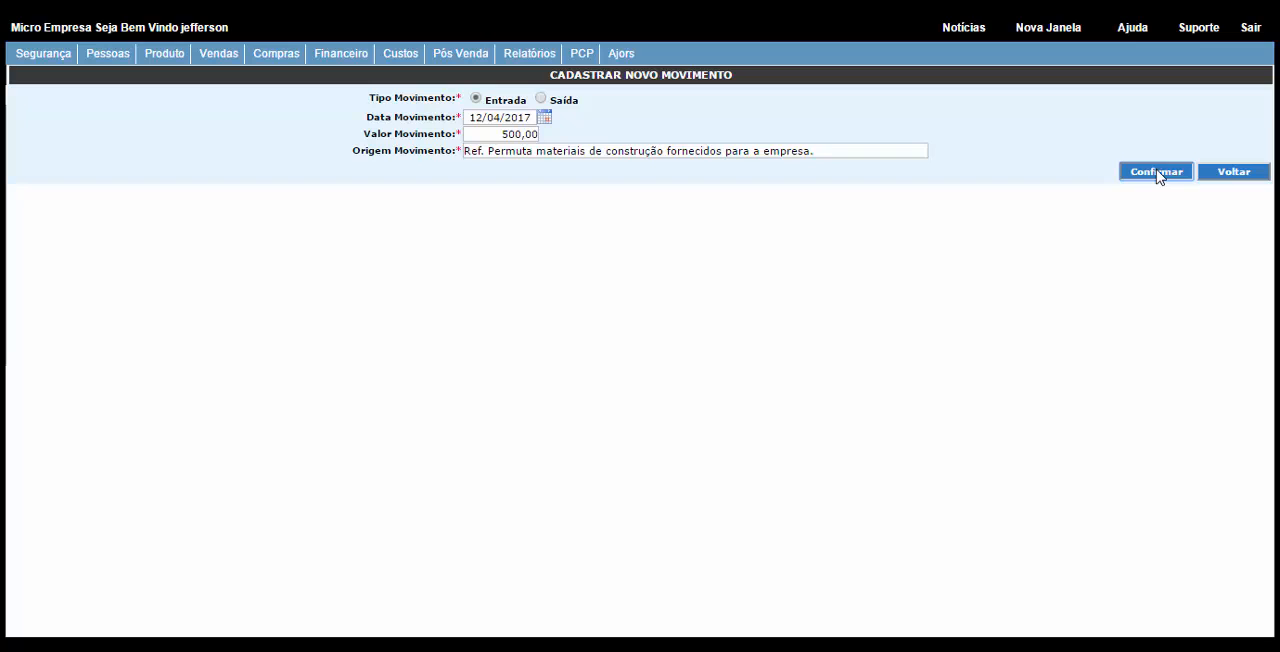
# Step: Register the new internal account movement and check the client's balance in the movement list
pyautogui.click(1156, 172)
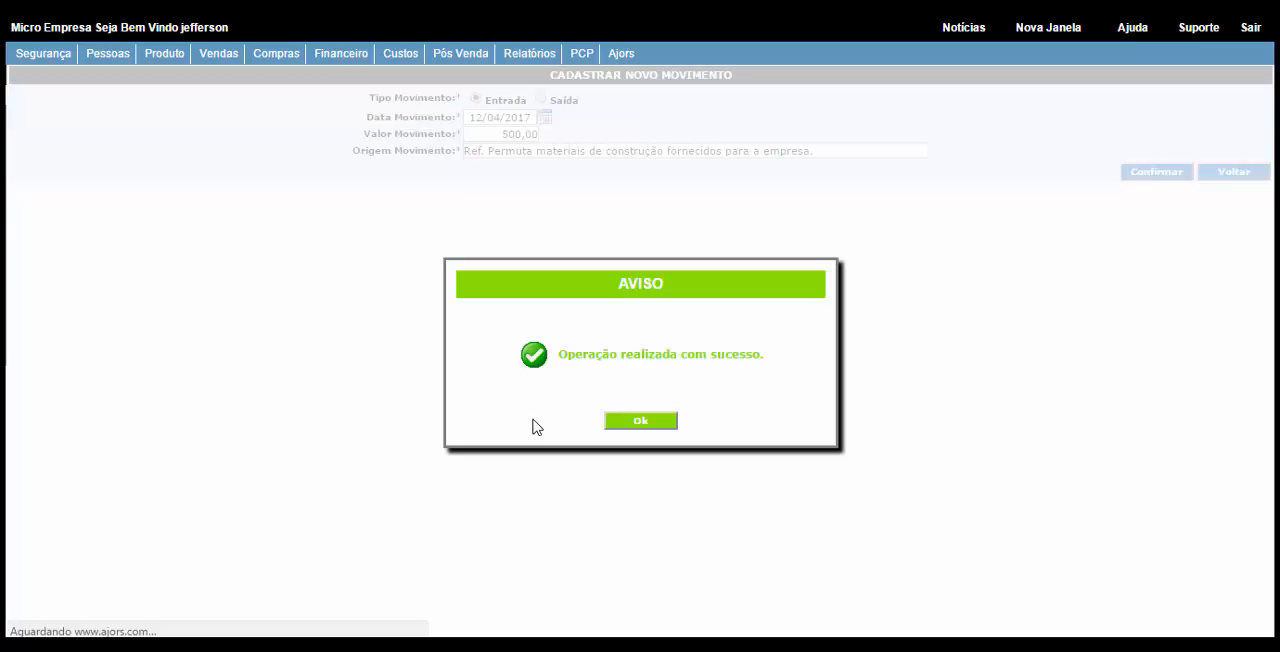
pyautogui.click(630, 420)
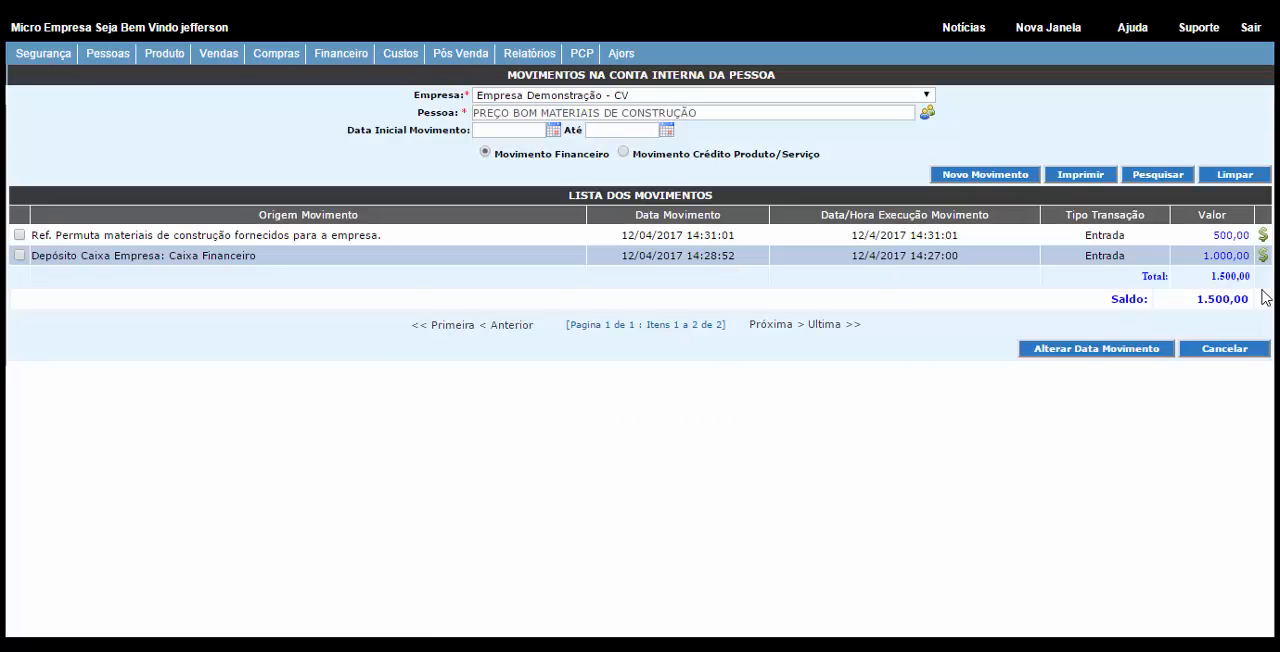
pyautogui.moveTo(1251, 298); pyautogui.dragTo(1196, 302)
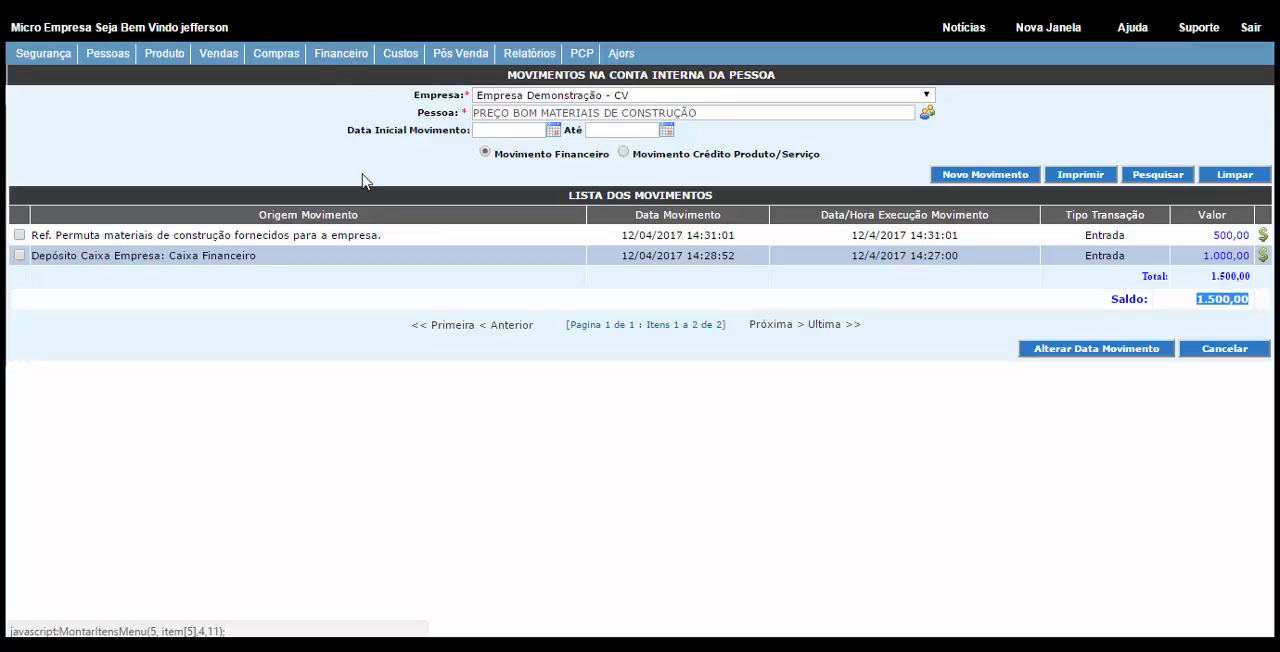
# Step: Open the bank account movements and start a new movement for the company Empresa Demonstração - CV
pyautogui.click(463, 645)
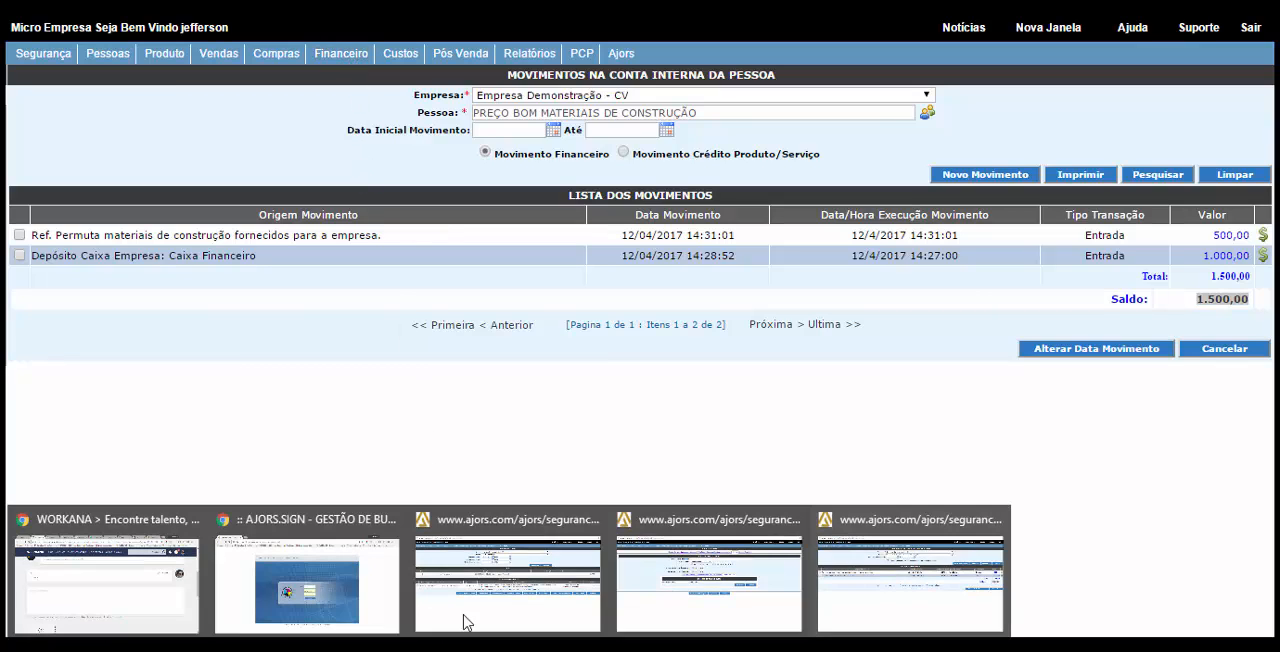
pyautogui.click(698, 553)
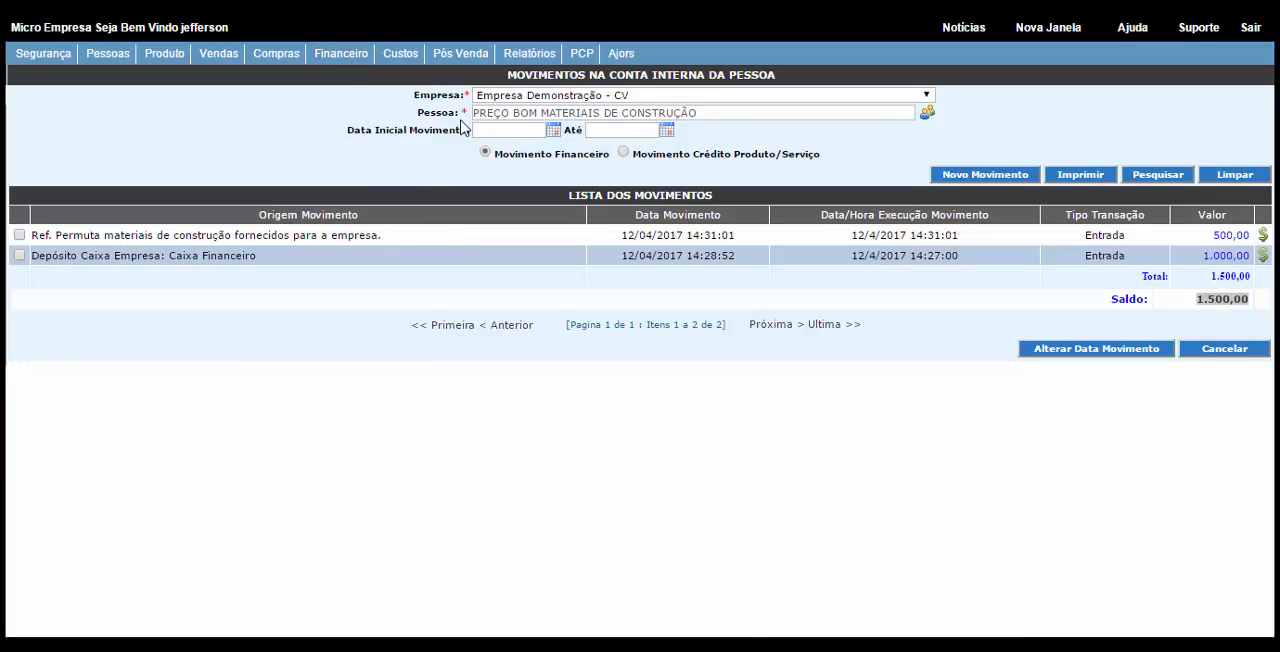
pyautogui.click(336, 58)
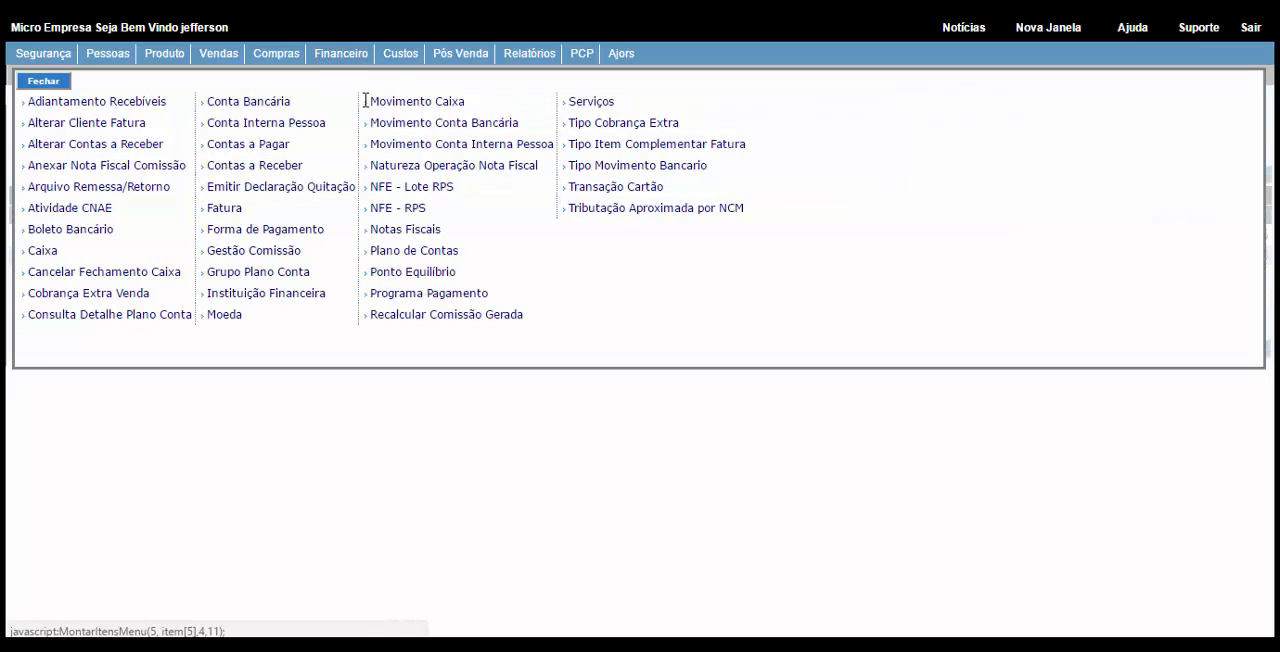
pyautogui.click(450, 126)
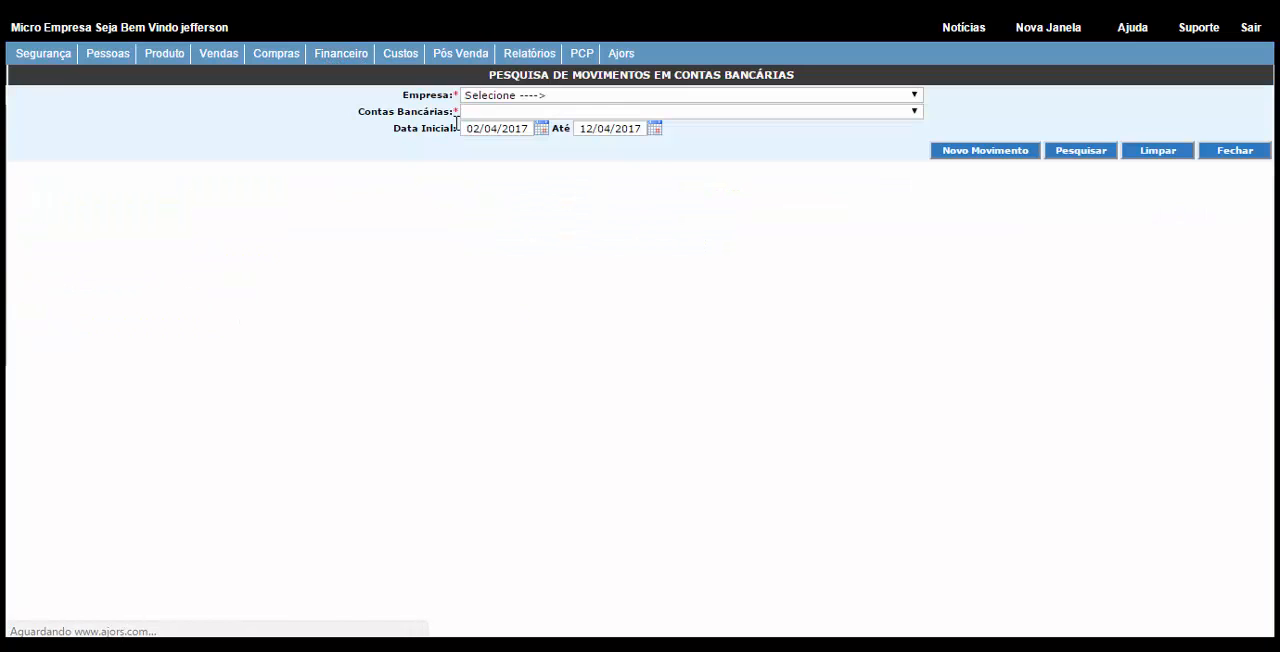
pyautogui.click(979, 152)
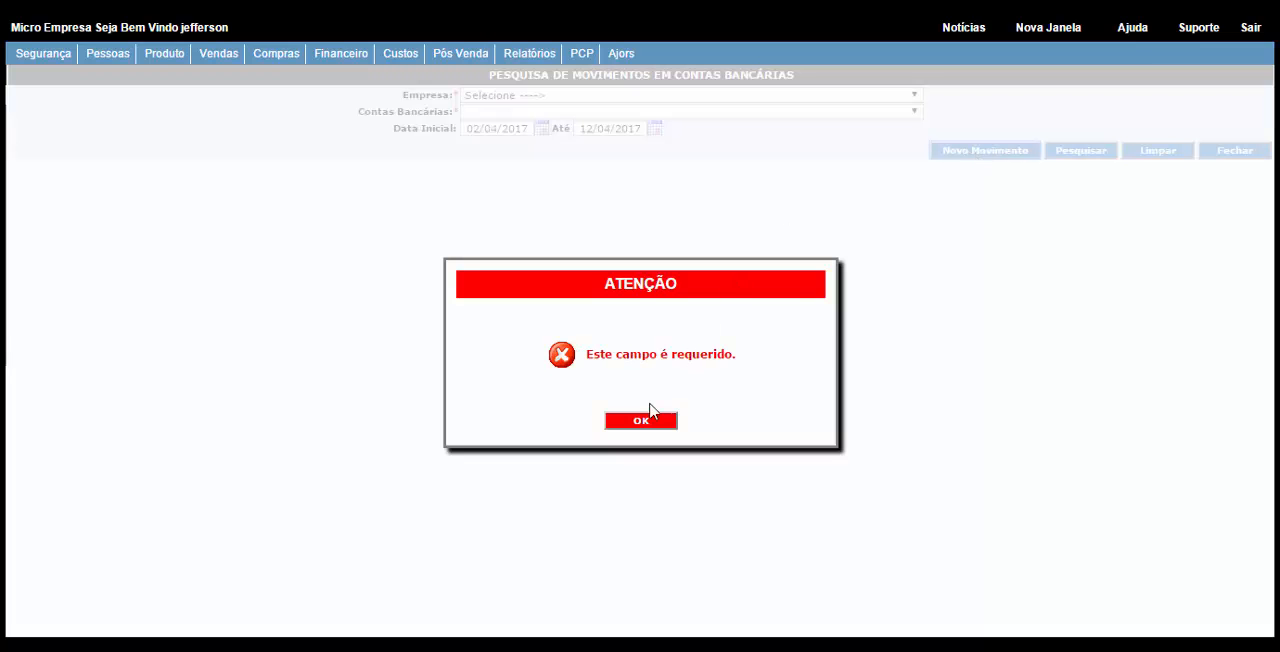
pyautogui.click(638, 422)
pyautogui.click(527, 101)
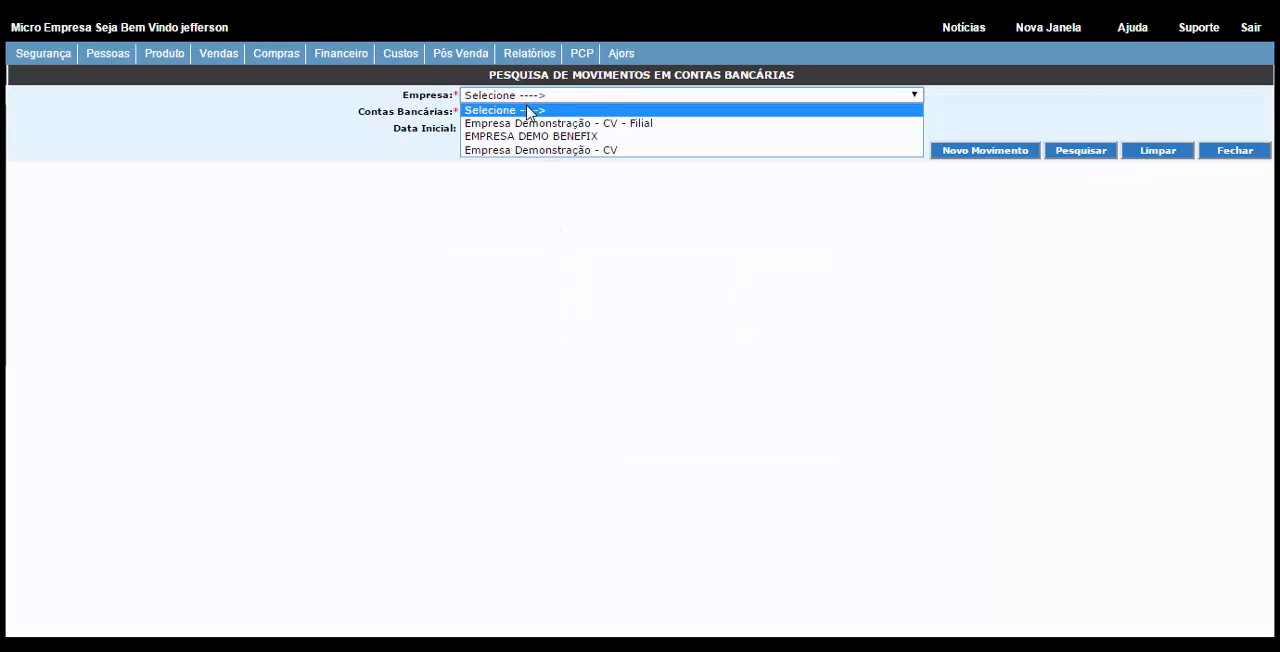
pyautogui.click(529, 149)
pyautogui.click(989, 151)
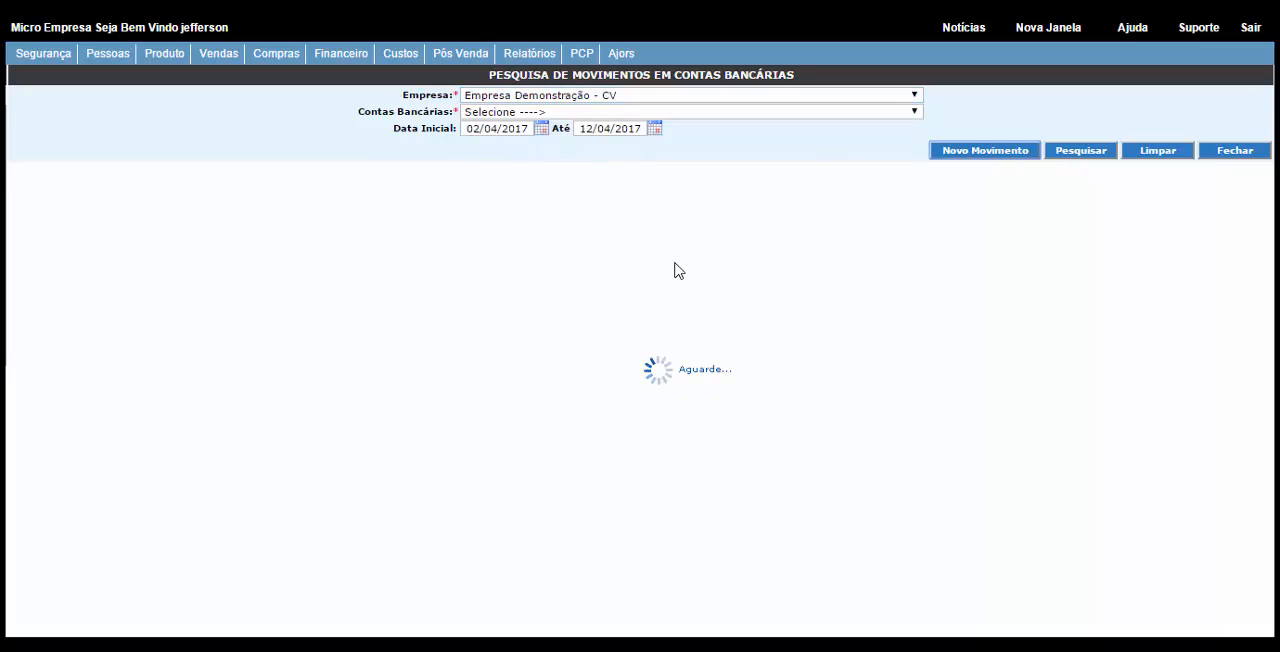
# Step: Set the bank entry's transaction type to Credito Conta Interna Pessoa with the Em Dinheiro option
pyautogui.click(638, 100)
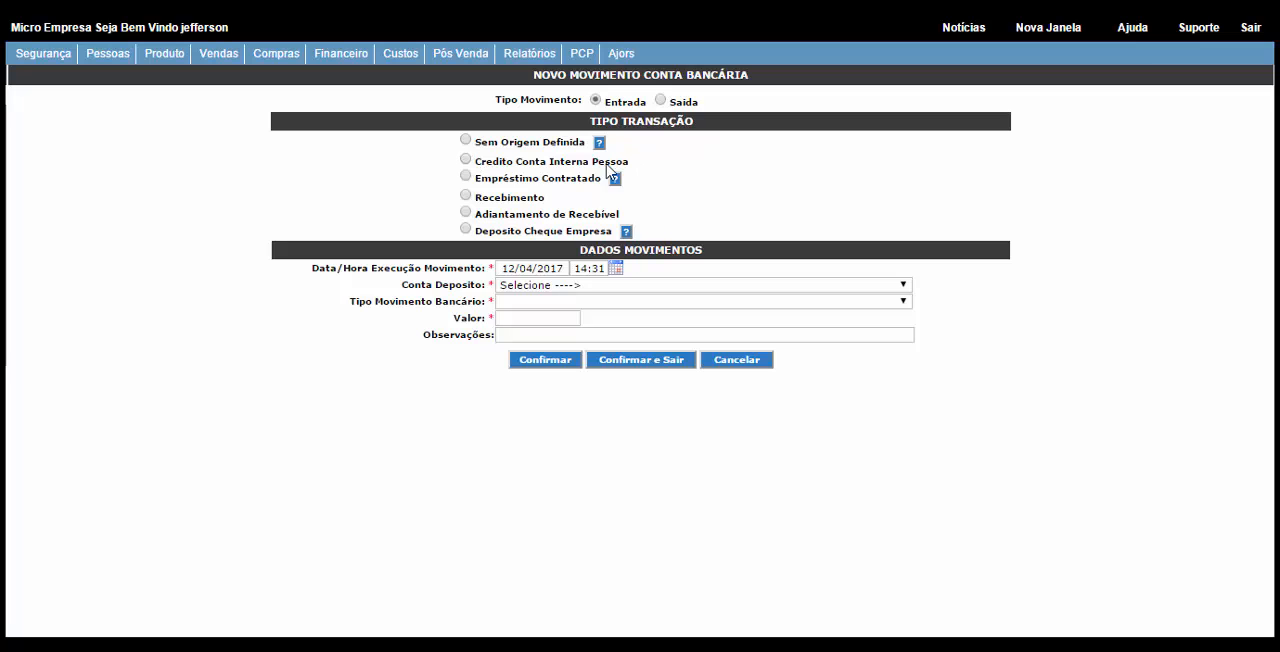
pyautogui.moveTo(628, 164); pyautogui.dragTo(469, 168)
pyautogui.click(467, 163)
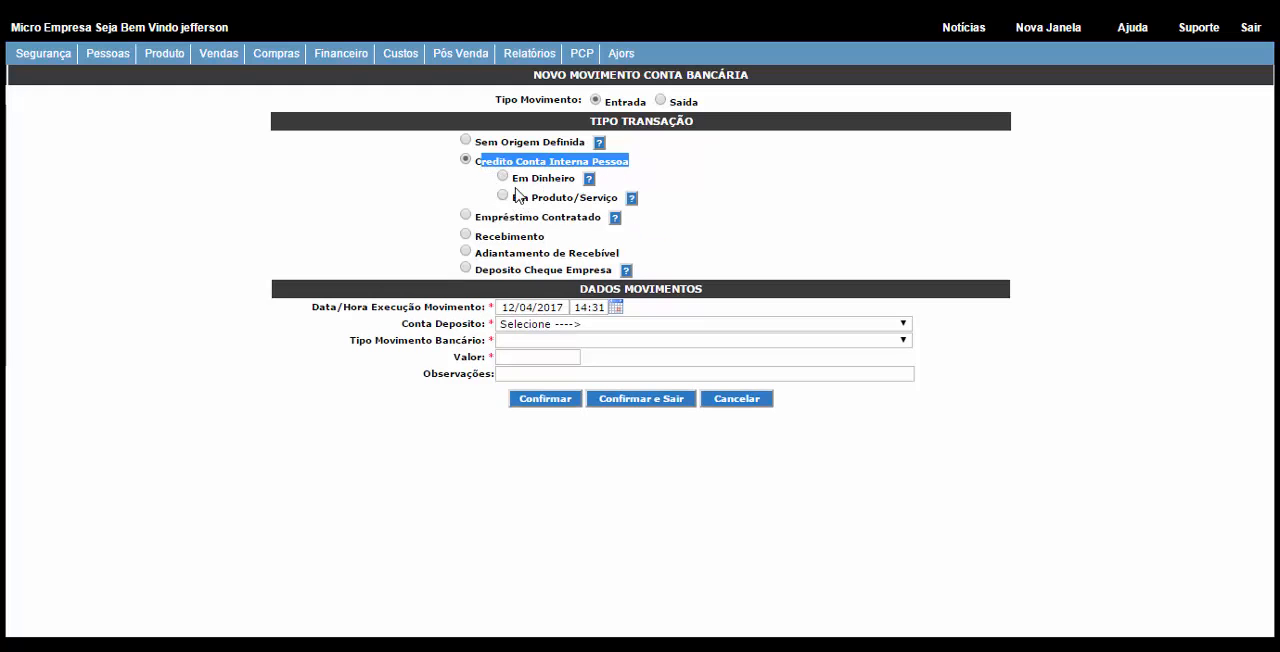
pyautogui.click(503, 177)
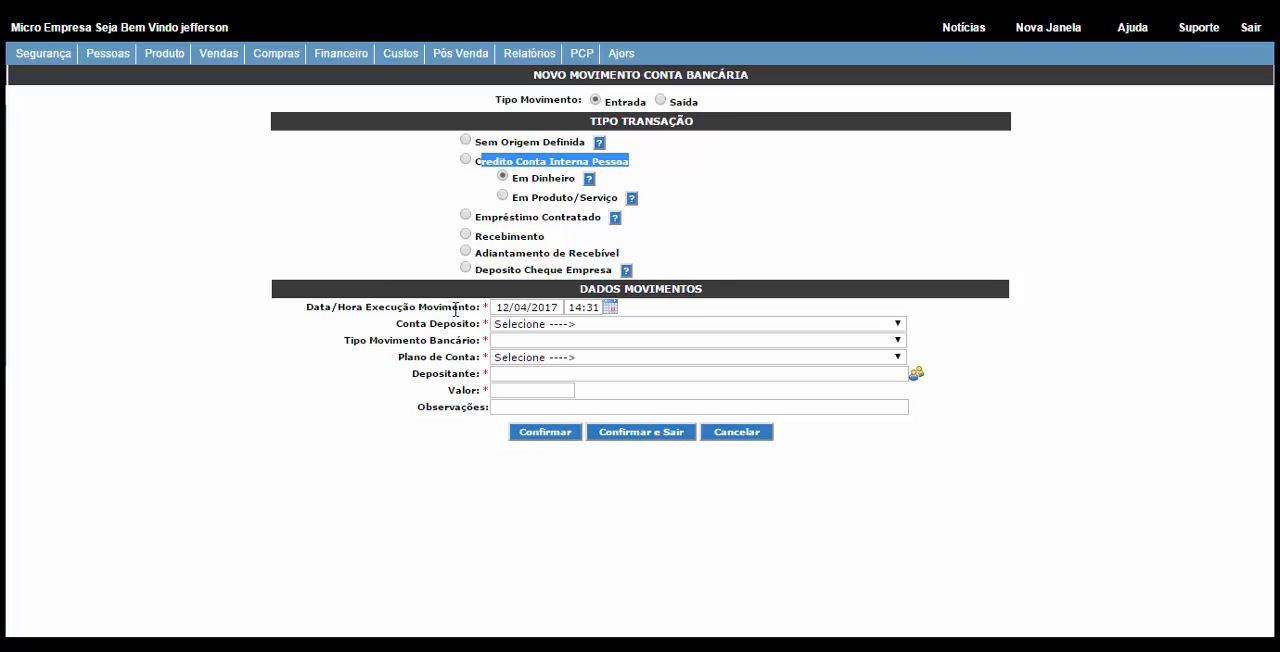
# Step: Set the deposit account to BANCO SANTANDER, the bank movement type to Deposito em Dinheiro and the account plan to 1.1.01 - Comunicação Visual
pyautogui.click(527, 325)
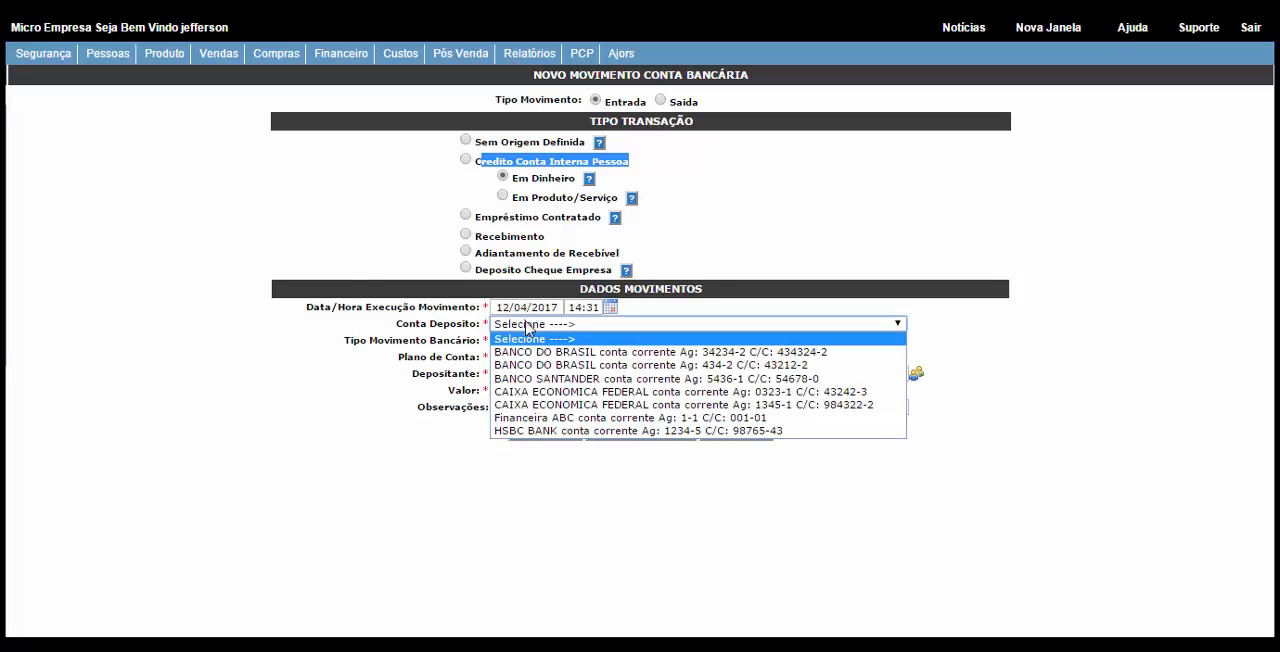
pyautogui.click(540, 379)
pyautogui.click(522, 341)
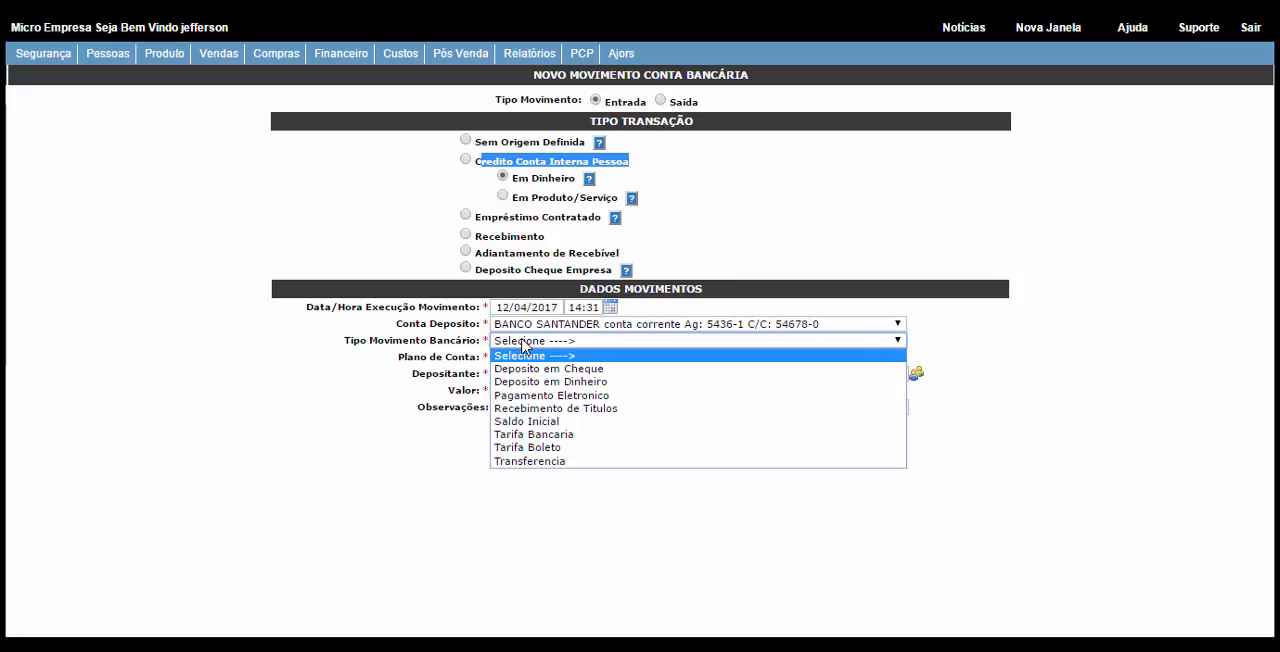
pyautogui.click(536, 382)
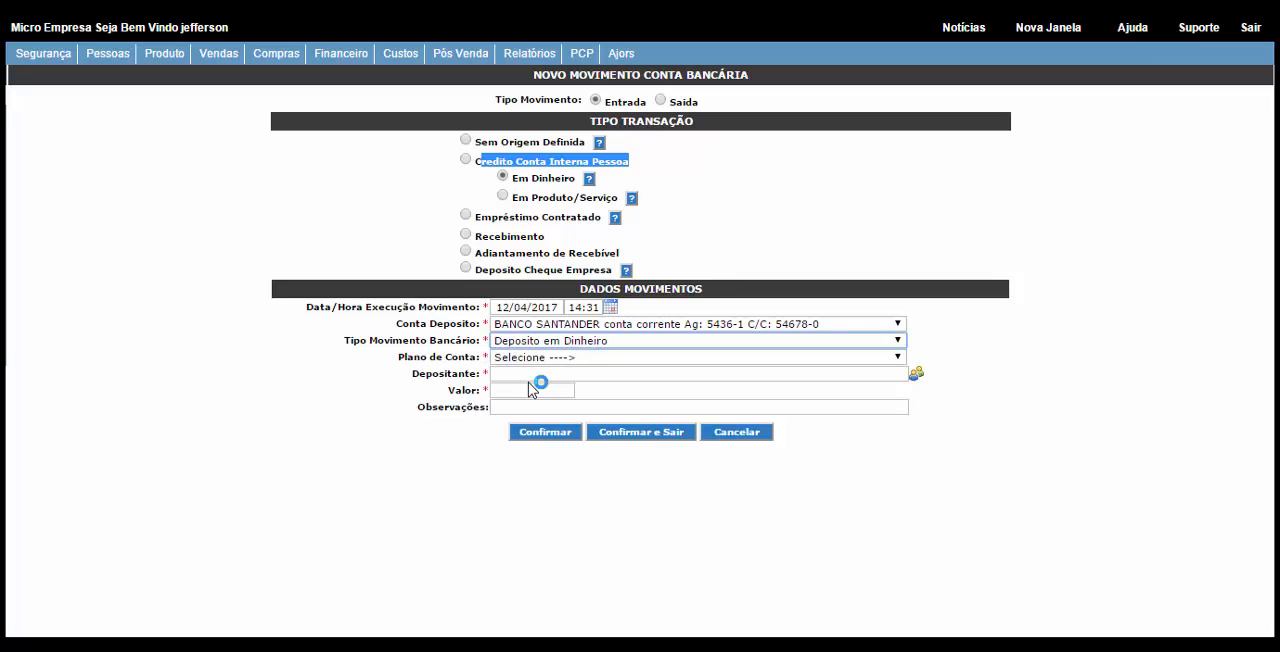
pyautogui.click(519, 358)
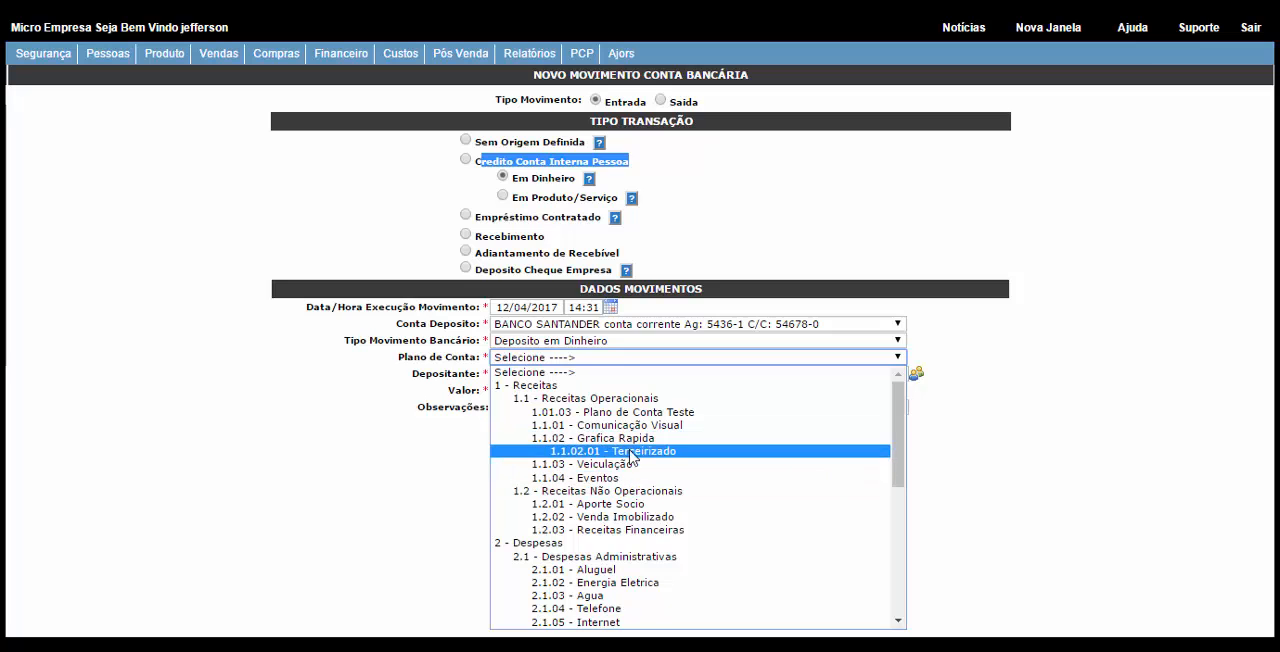
pyautogui.click(639, 431)
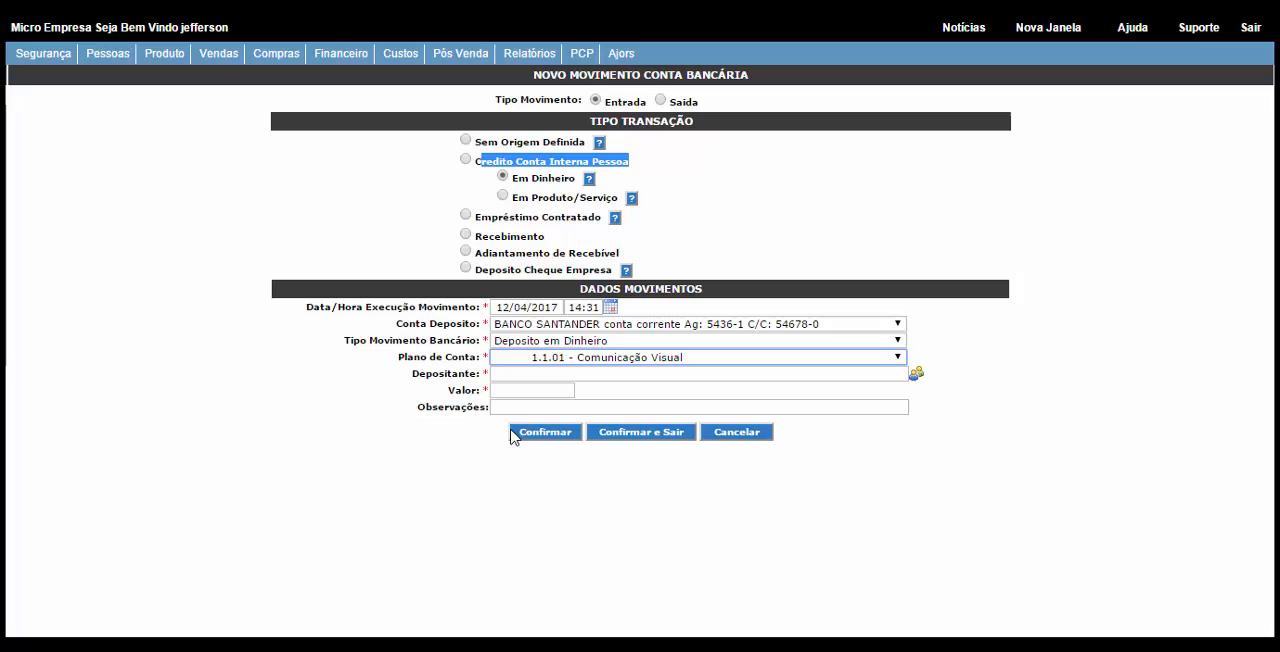
# Step: Search people for "preç" and choose PREÇO BOM MATERIAIS DE CONSTRUÇÃO as the depositor of the bank movement
pyautogui.click(913, 376)
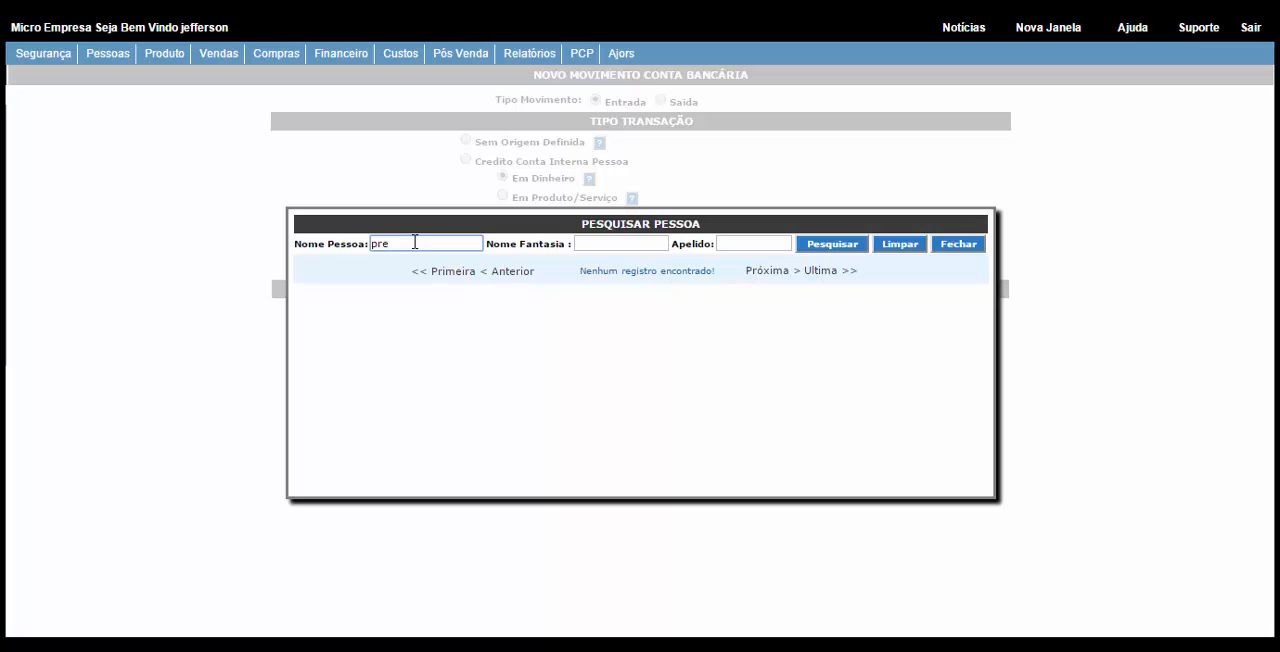
pyautogui.click(852, 245)
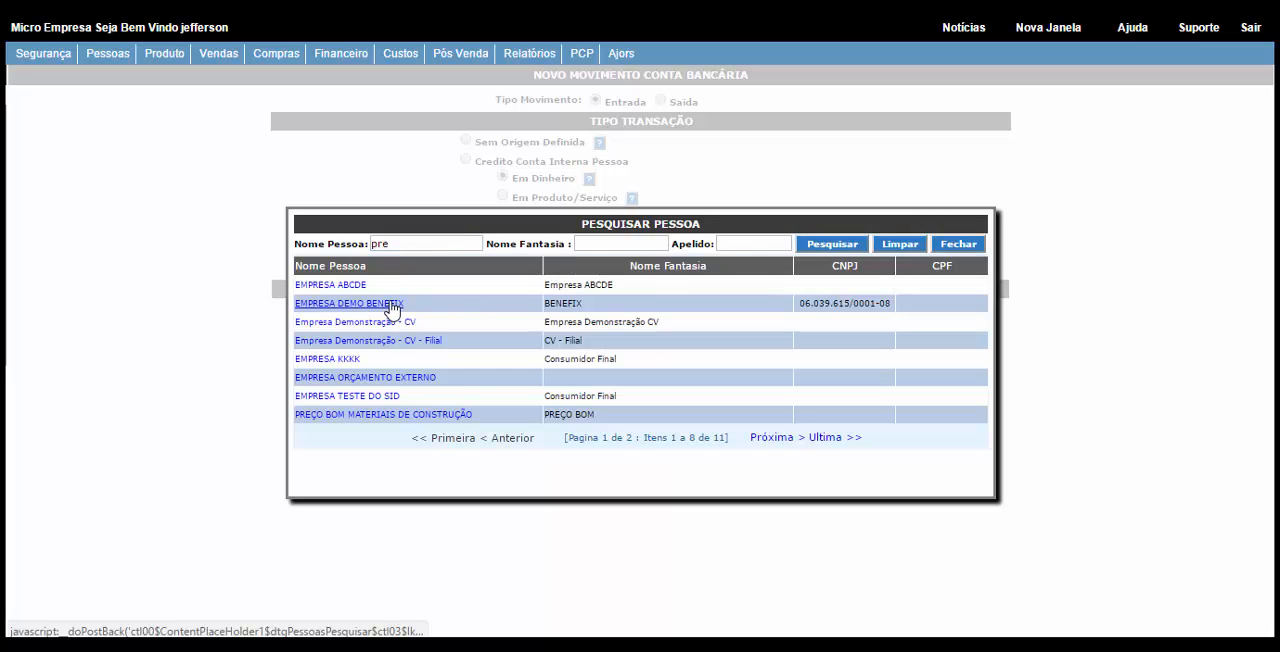
pyautogui.click(407, 248)
pyautogui.write('ç')
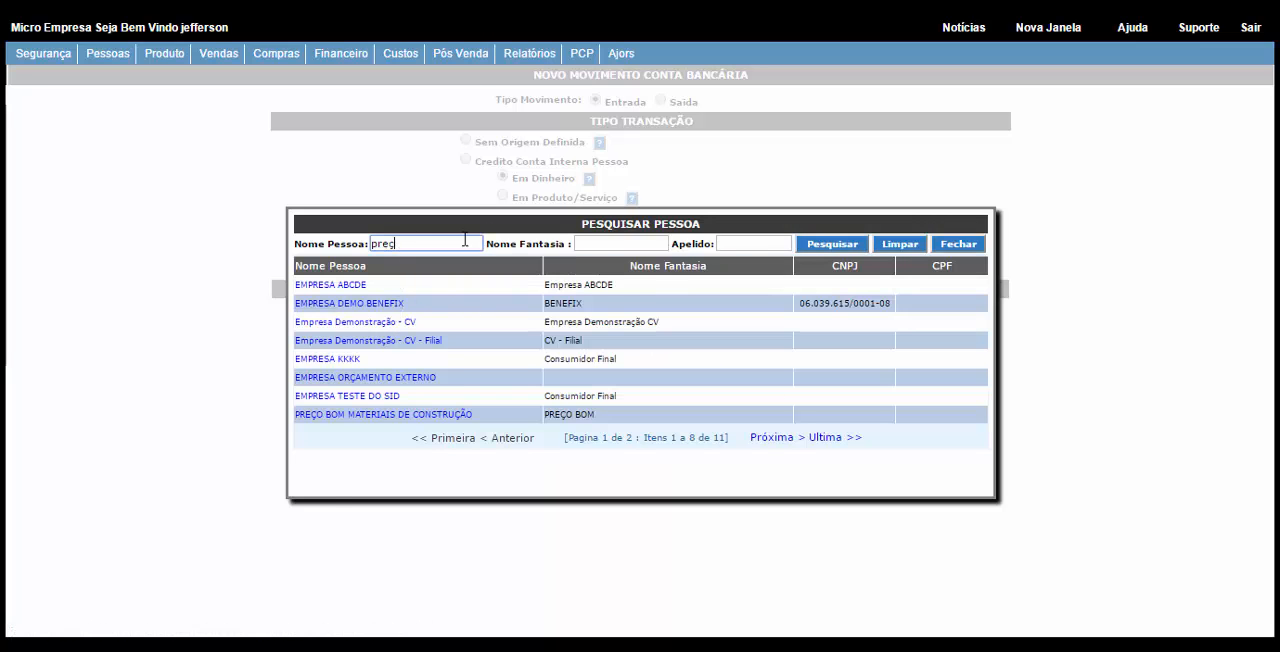
pyautogui.click(832, 244)
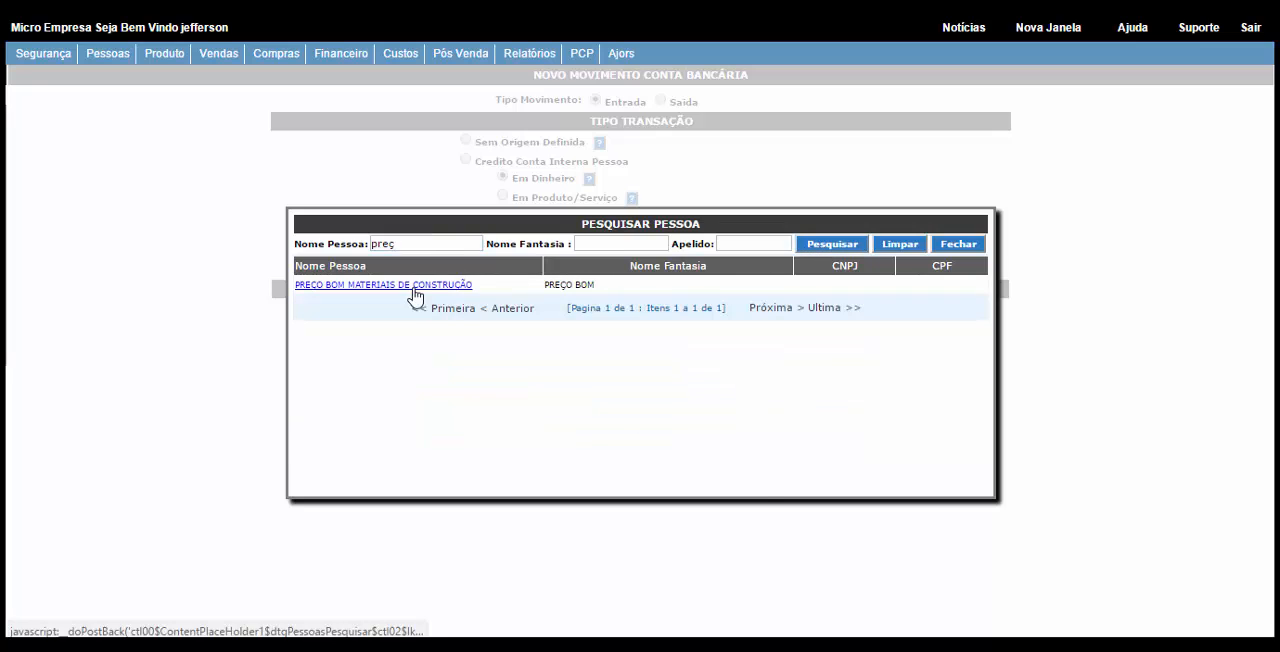
pyautogui.click(418, 288)
# Step: Set the movement value to 2.000,00 with the note "Ref. adiantamento do Orcamento X", and confirm the entry and exit
pyautogui.click(498, 393)
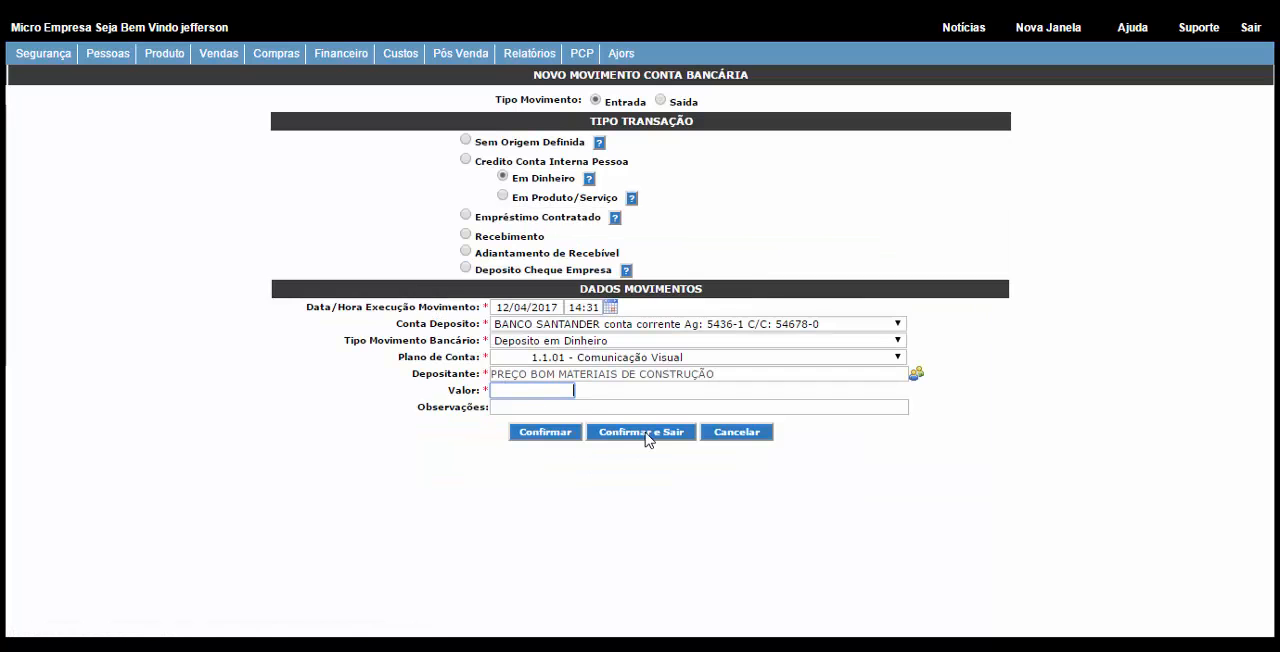
pyautogui.write('2.000,00')
pyautogui.click(500, 408)
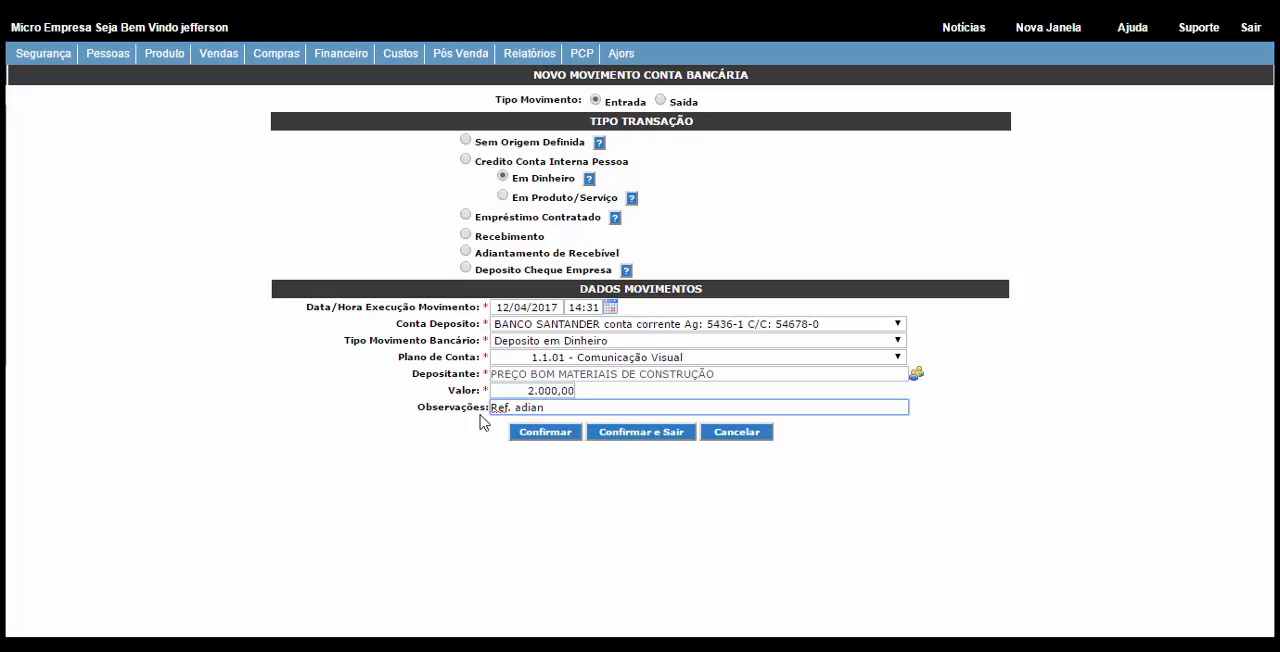
pyautogui.write('Ref. adiantamento')
pyautogui.write('do Orcamento X')
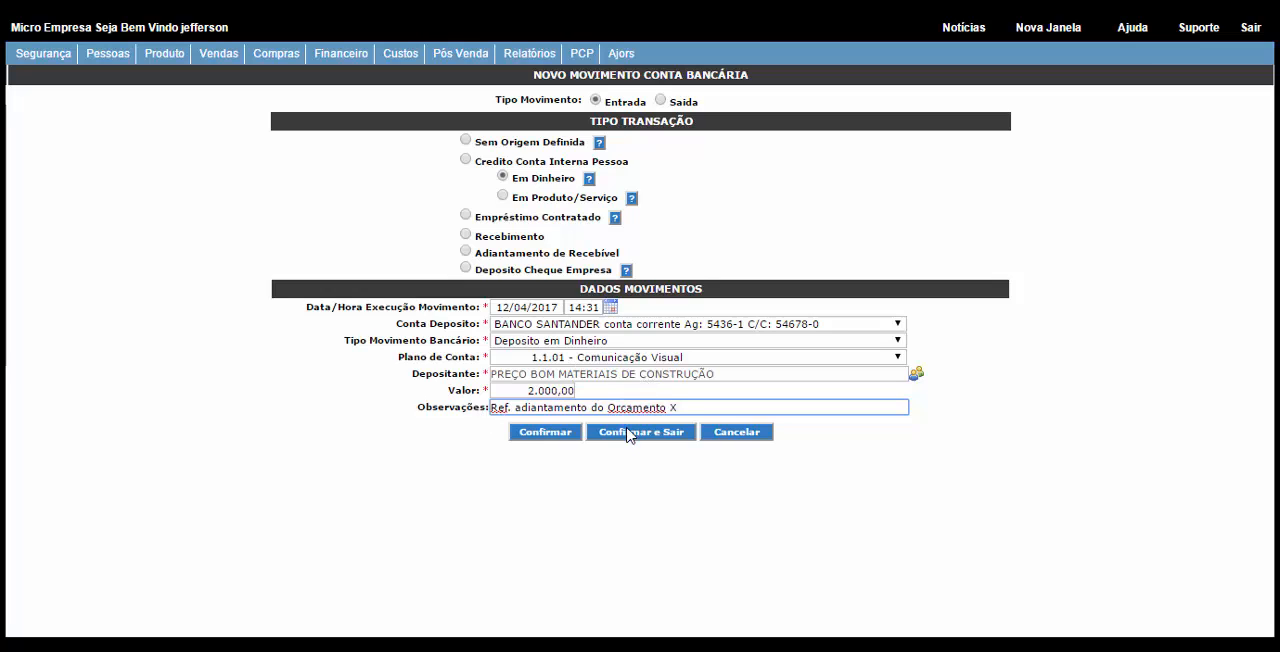
pyautogui.click(630, 435)
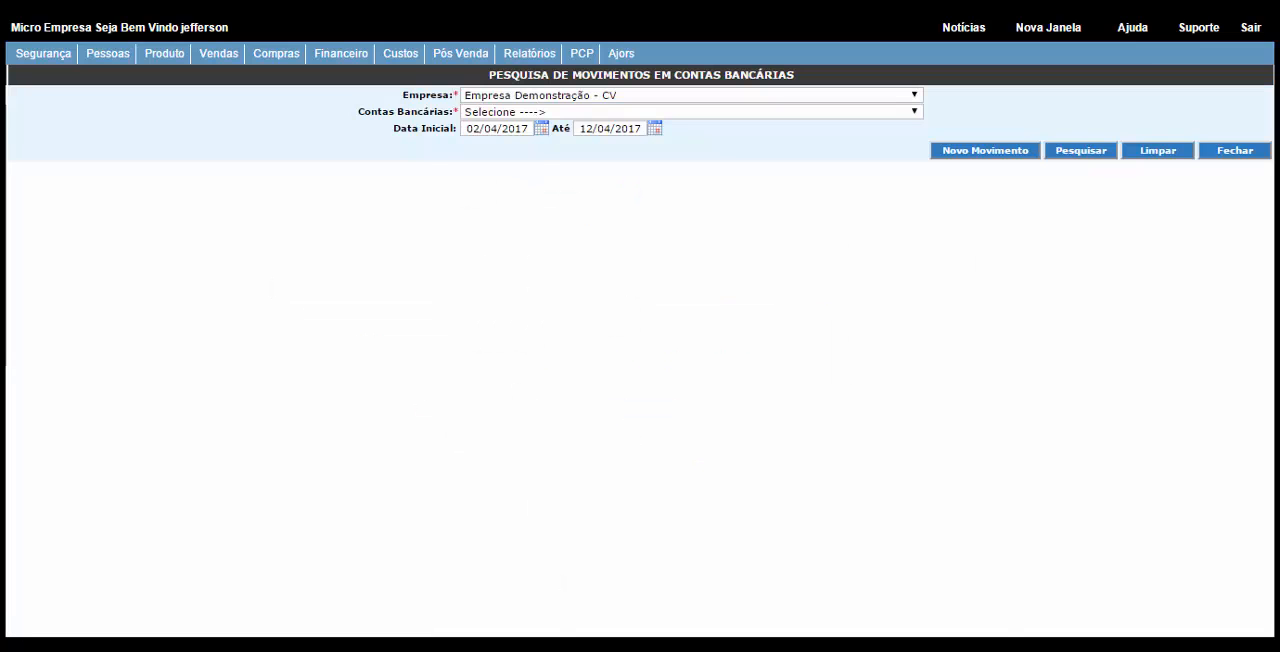
# Step: Switch to the client record window, open the internal account movements and select the company Empresa Demonstração - CV
pyautogui.moveTo(300, 645)
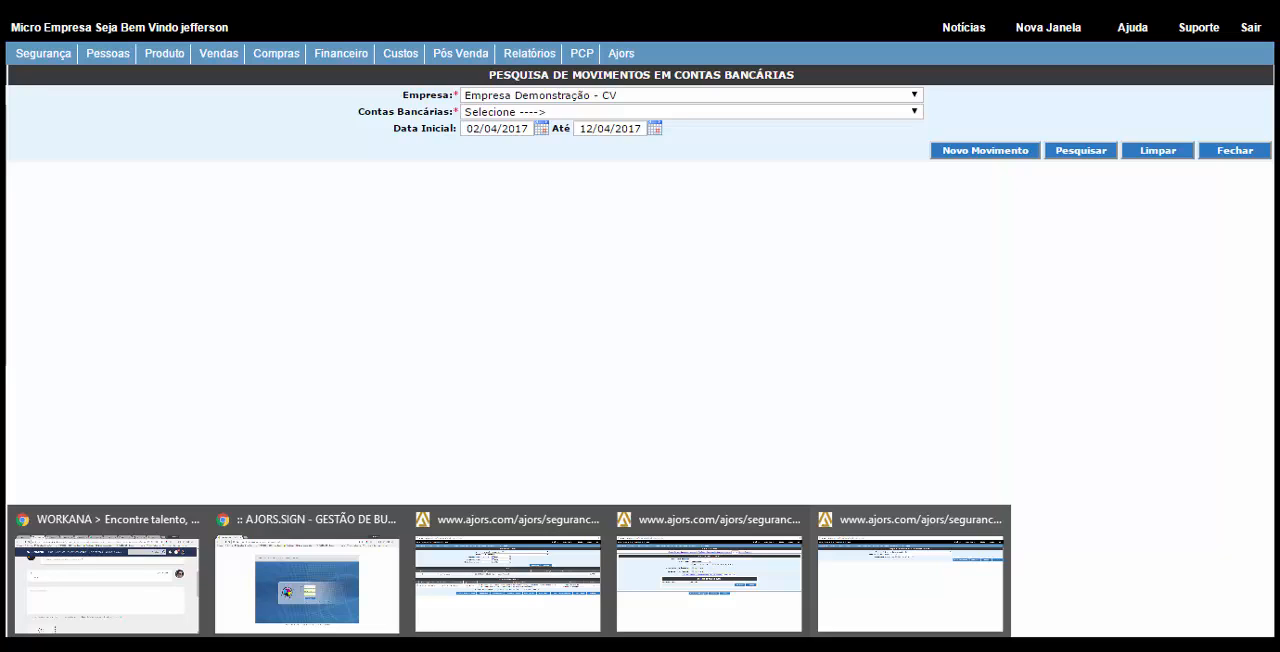
pyautogui.click(720, 588)
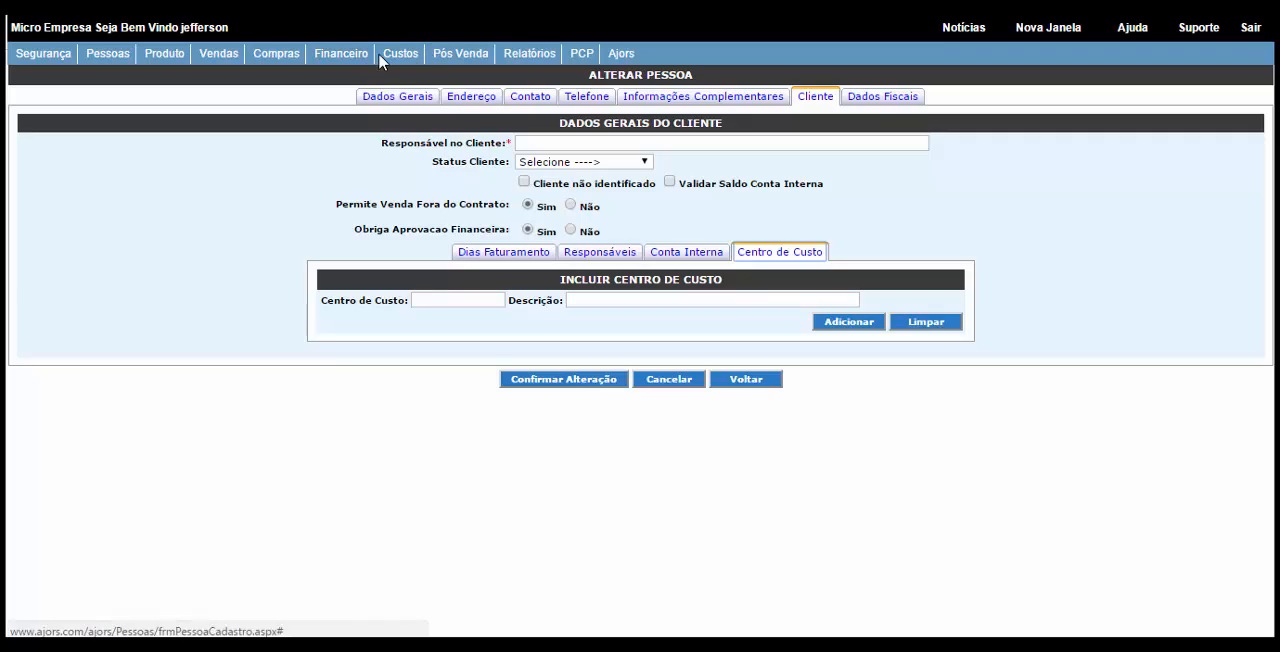
pyautogui.click(350, 55)
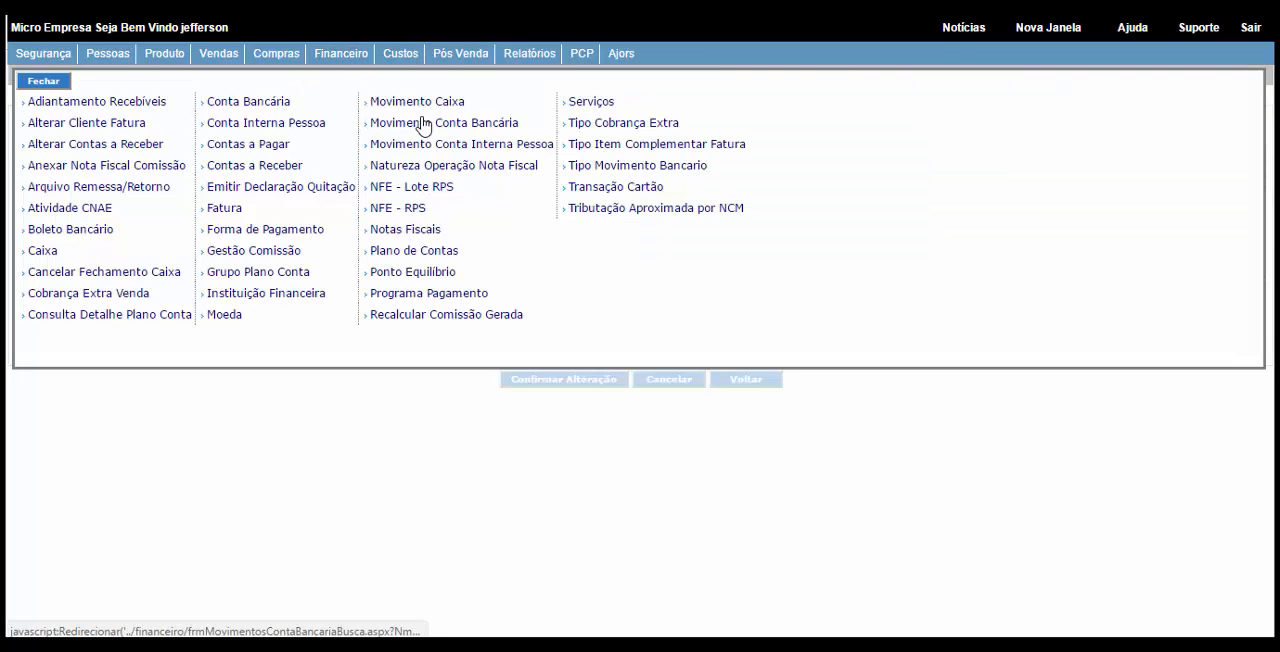
pyautogui.click(462, 150)
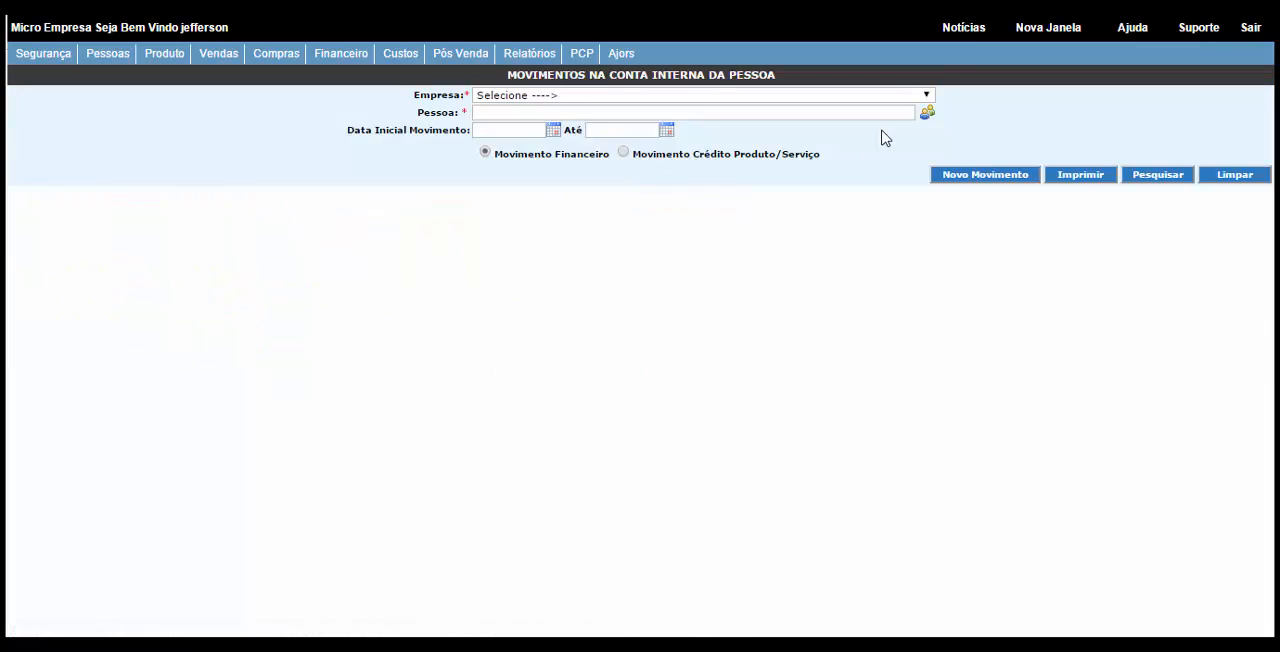
pyautogui.click(832, 95)
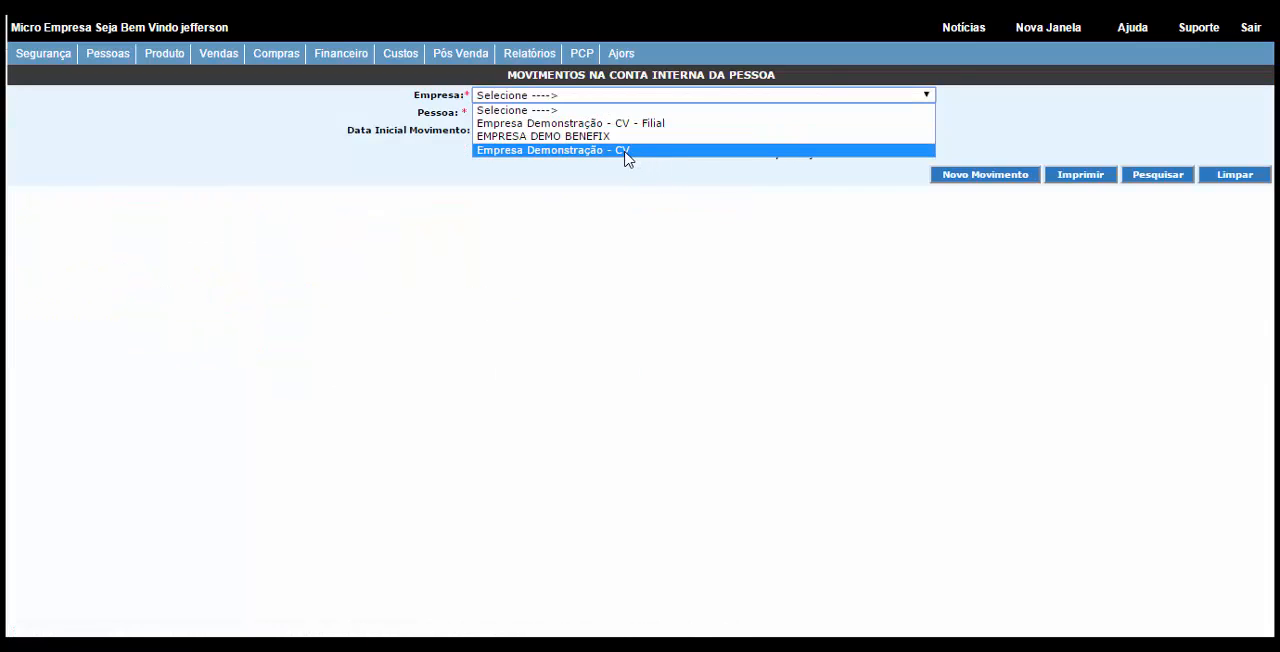
pyautogui.click(627, 152)
# Step: List the internal account movements of PREÇO BOM MATERIAIS DE CONSTRUÇÃO and review the origin of each entry
pyautogui.click(927, 114)
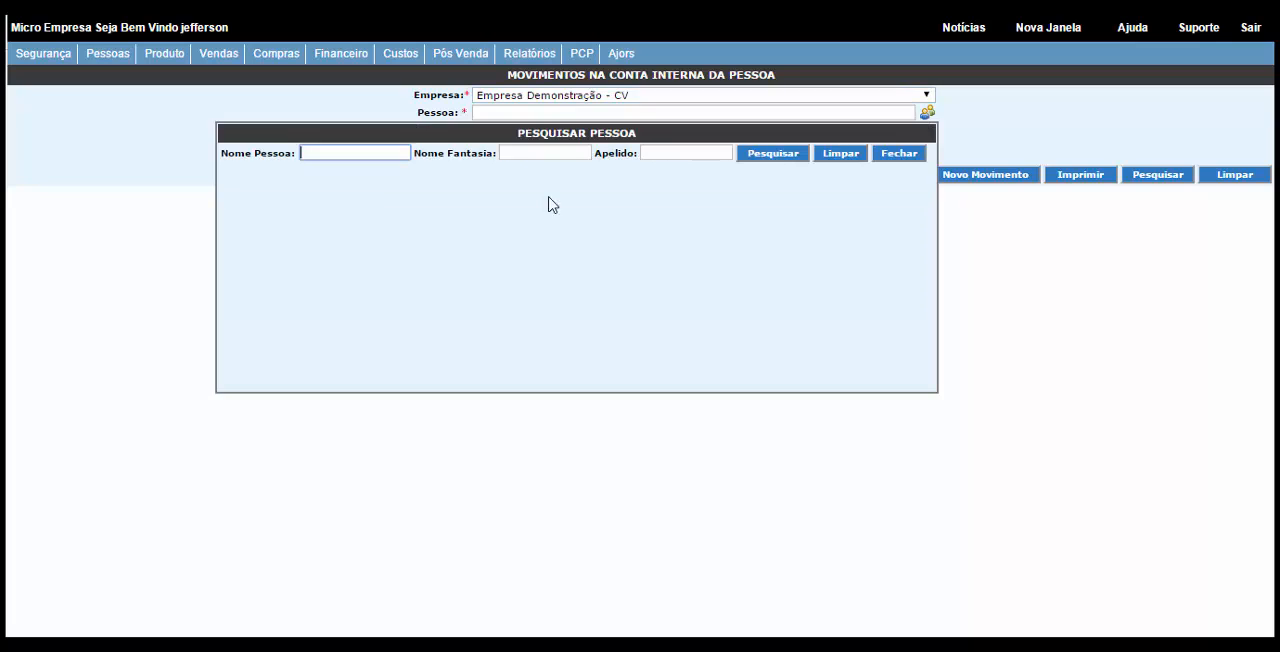
pyautogui.write('preço')
pyautogui.click(778, 156)
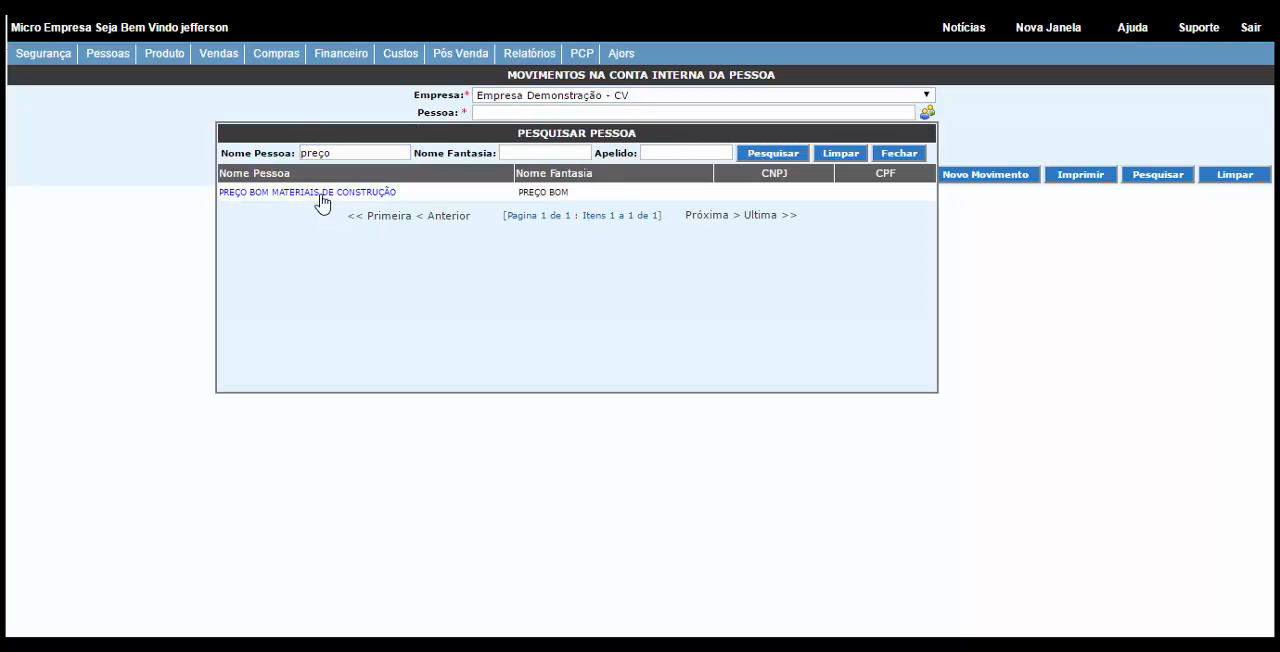
pyautogui.click(311, 192)
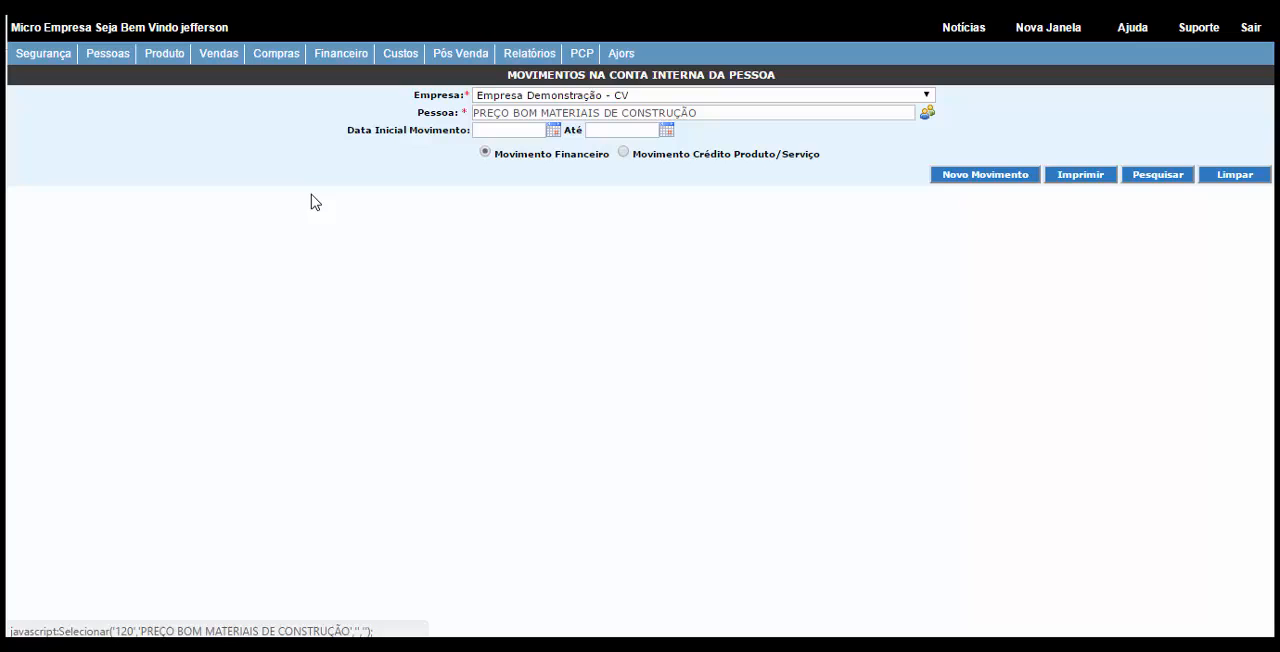
pyautogui.click(1166, 174)
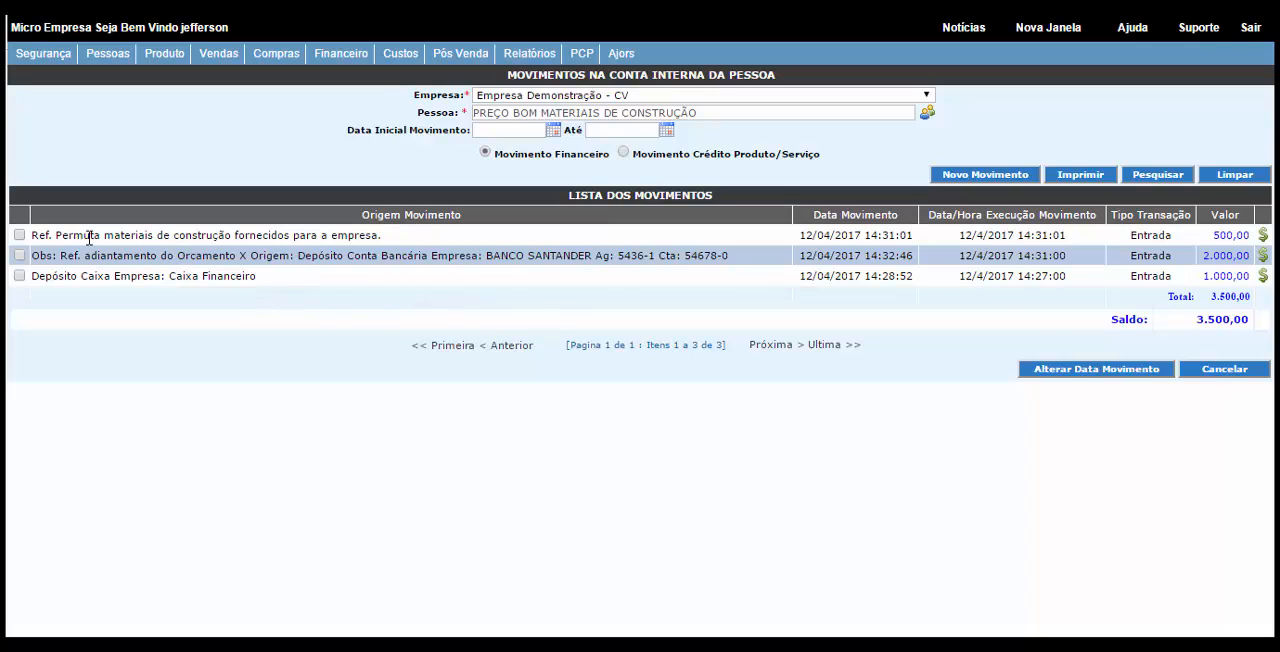
pyautogui.moveTo(70, 237); pyautogui.dragTo(586, 257)
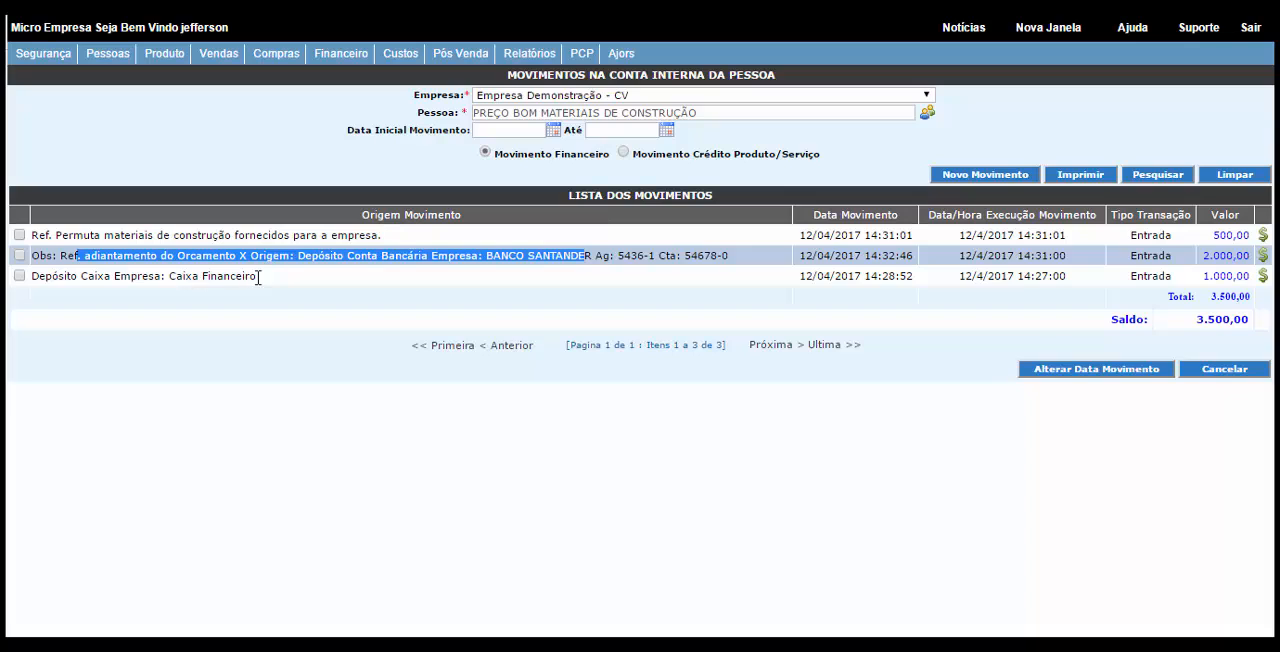
pyautogui.moveTo(258, 278); pyautogui.dragTo(108, 283)
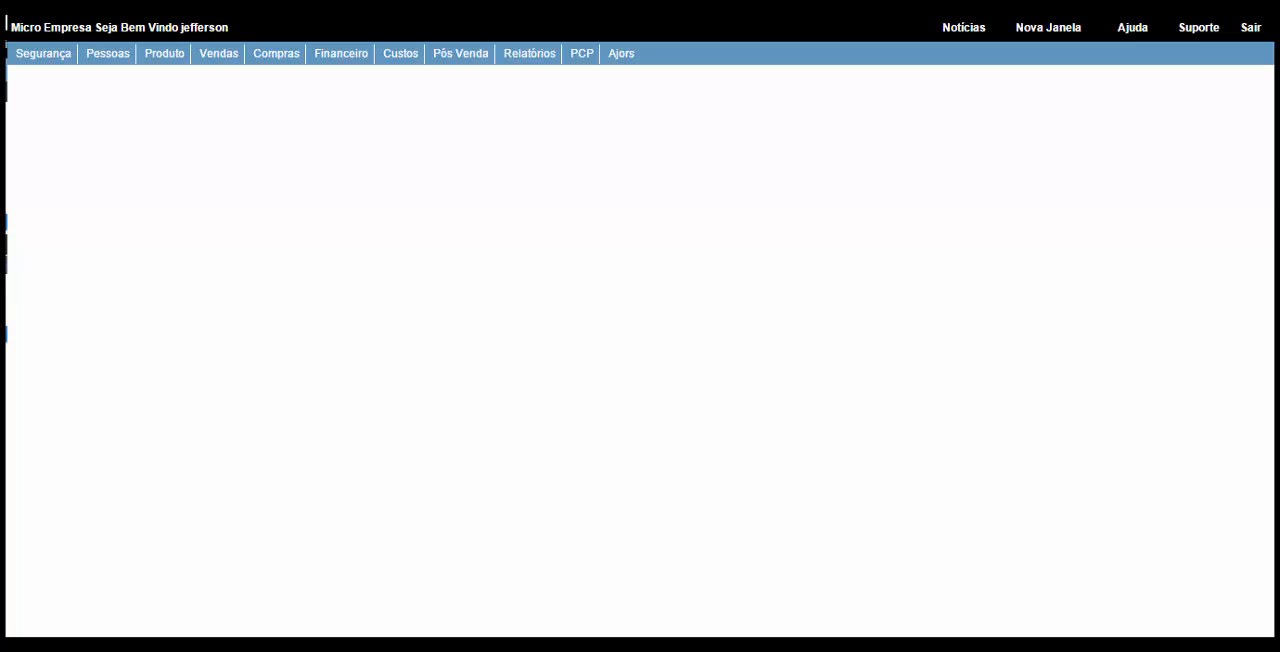
# Step: Search accounts receivable for PREÇO BOM MATERIAIS DE CONSTRUÇÃO under the company Empresa Demonstração - CV
pyautogui.click(341, 60)
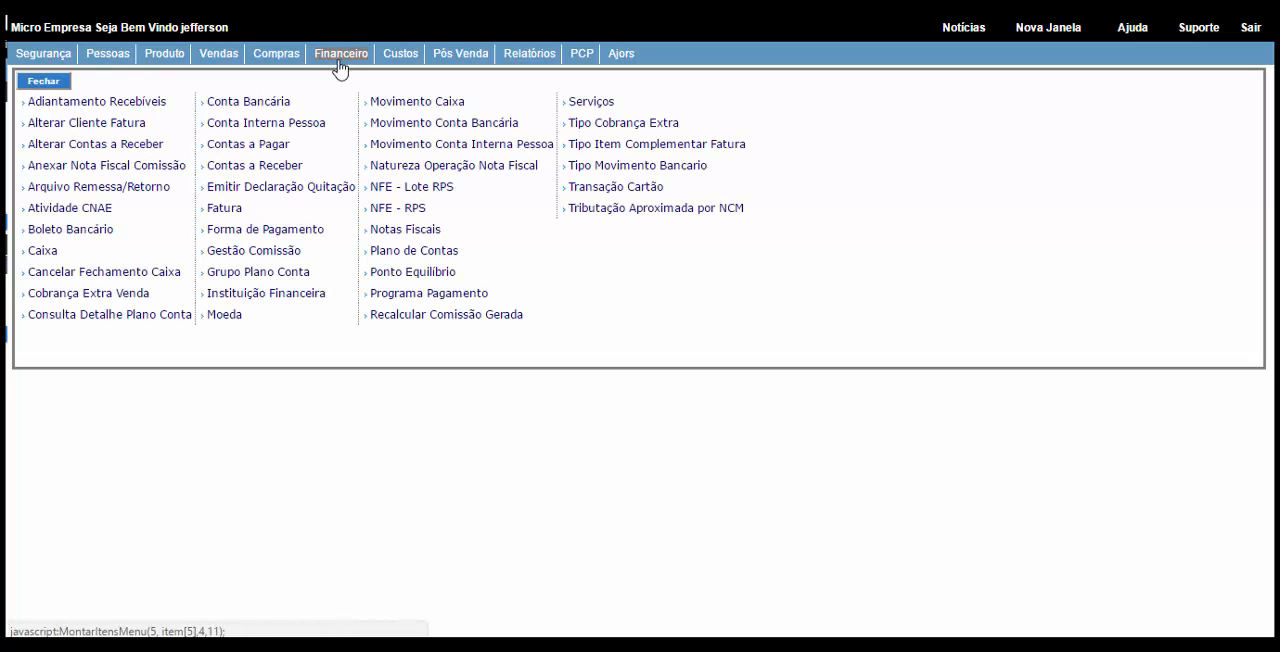
pyautogui.click(257, 167)
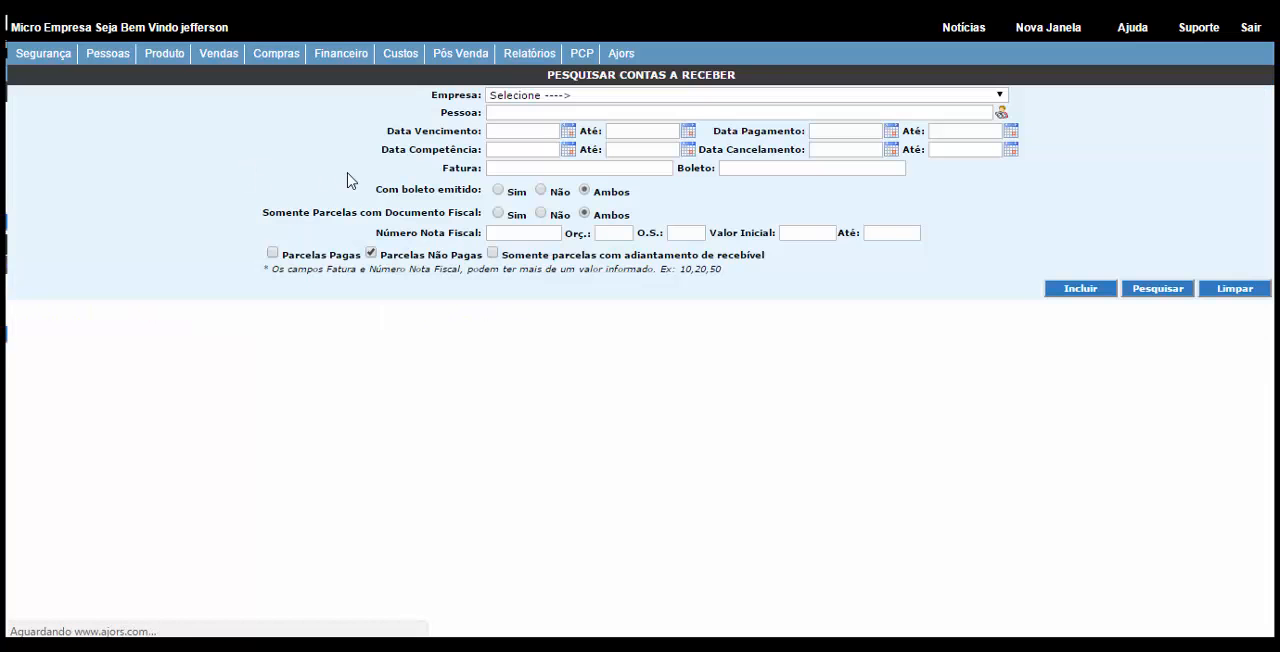
pyautogui.click(1001, 113)
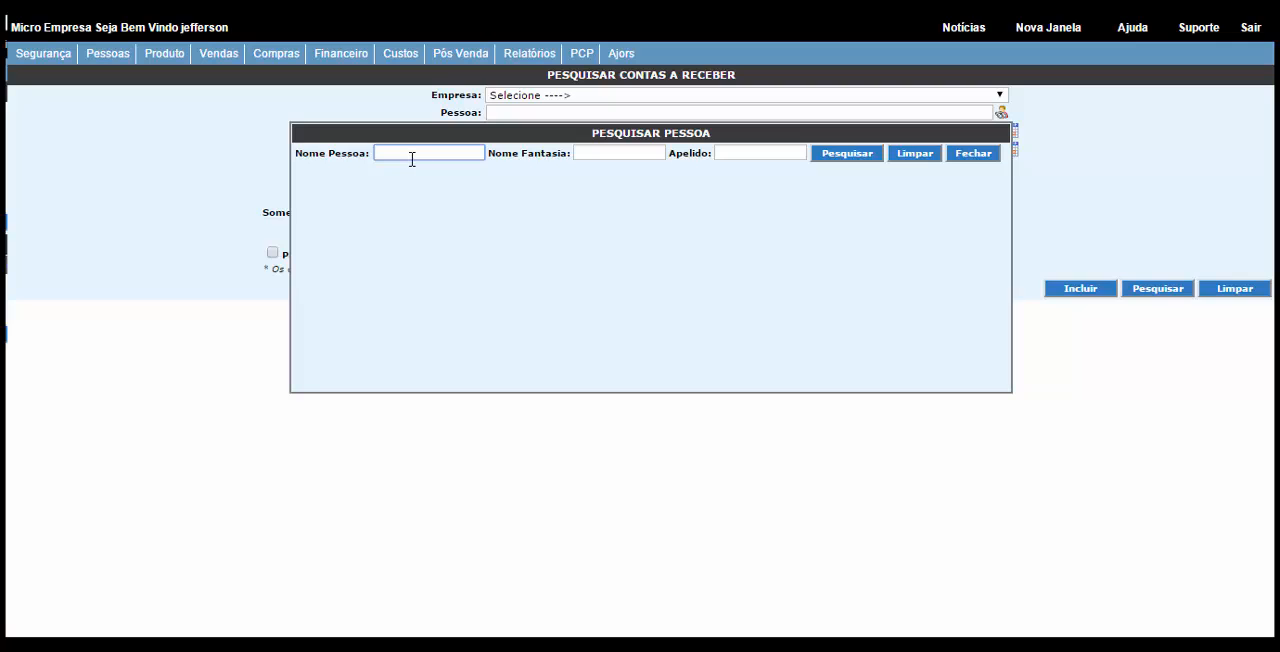
pyautogui.write('preço')
pyautogui.click(840, 155)
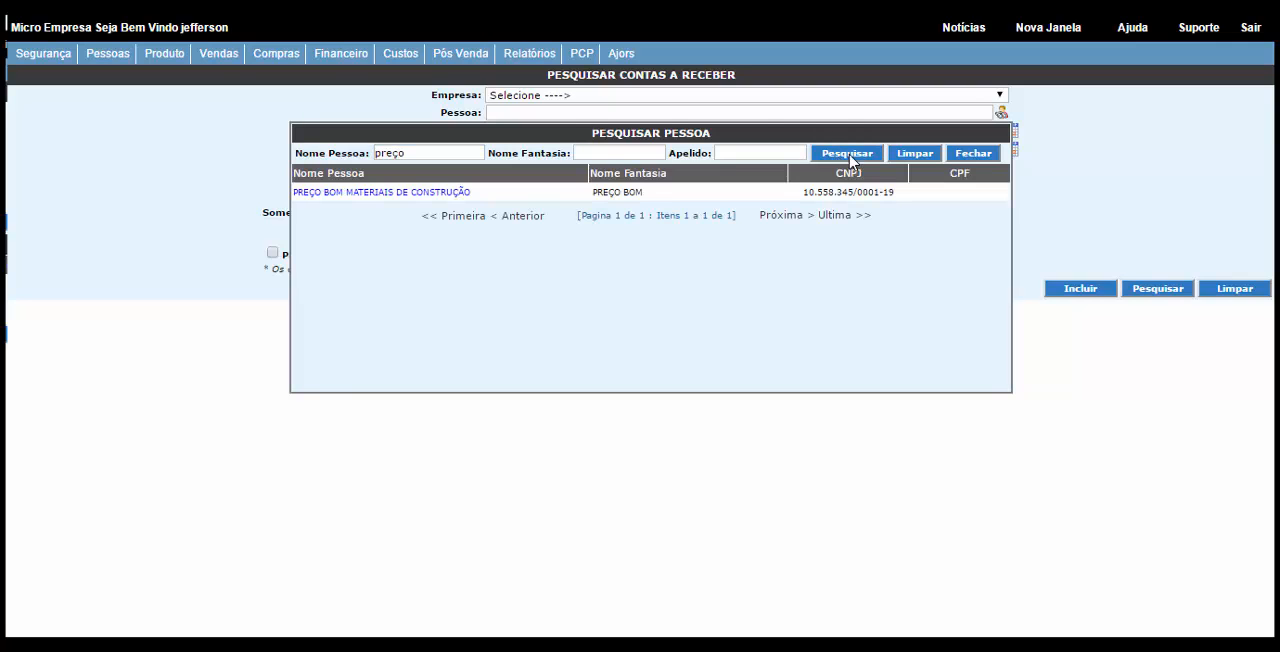
pyautogui.click(447, 195)
pyautogui.click(549, 96)
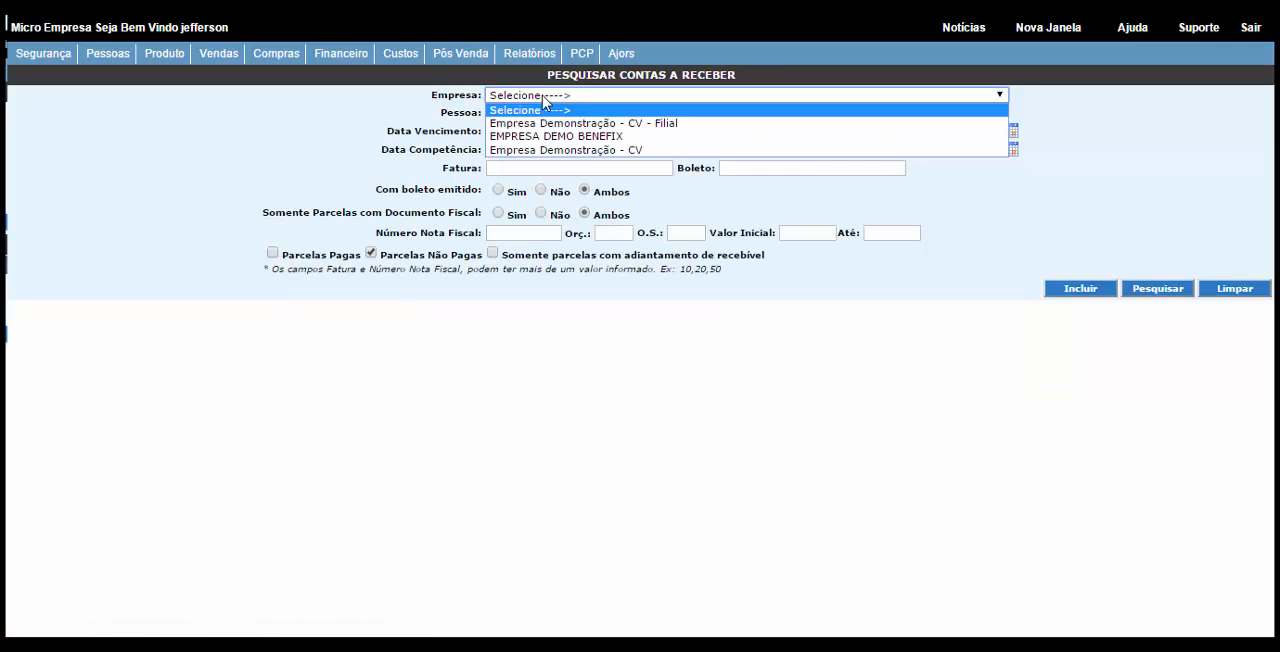
pyautogui.click(541, 151)
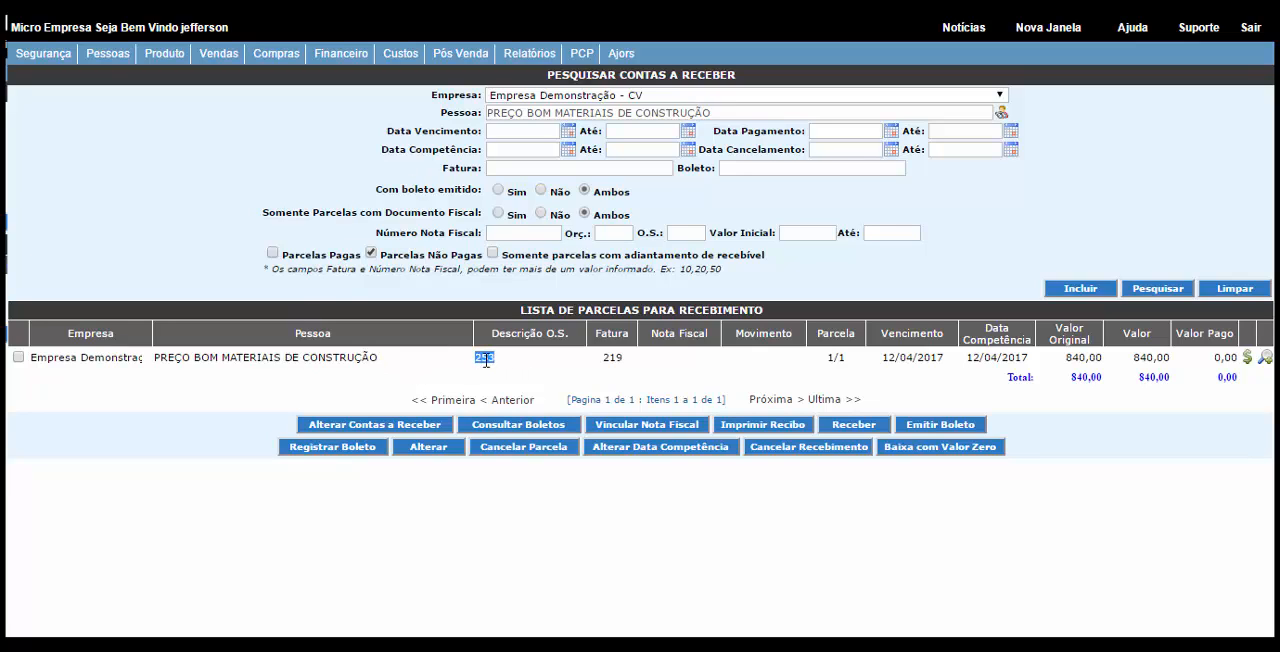
# Step: Check the open installment's value, select it and start its receipt, keeping the full amount to receive
pyautogui.moveTo(1170, 358); pyautogui.dragTo(1136, 362)
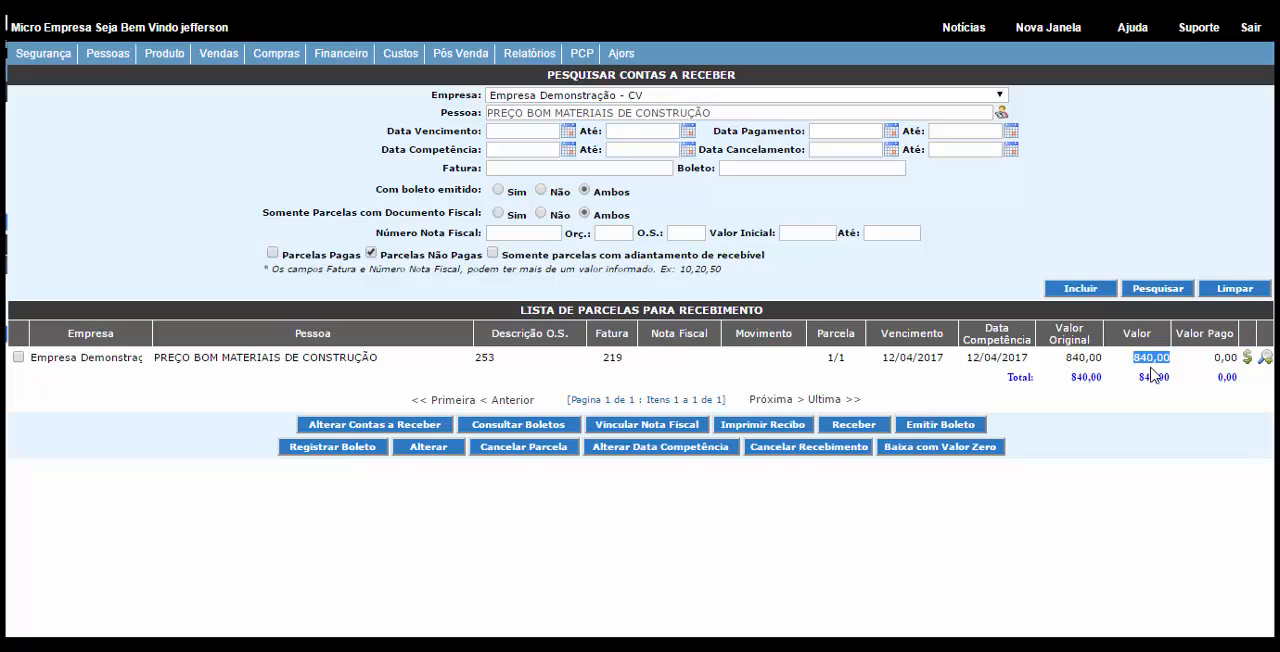
pyautogui.click(1052, 400)
pyautogui.click(19, 357)
pyautogui.click(841, 432)
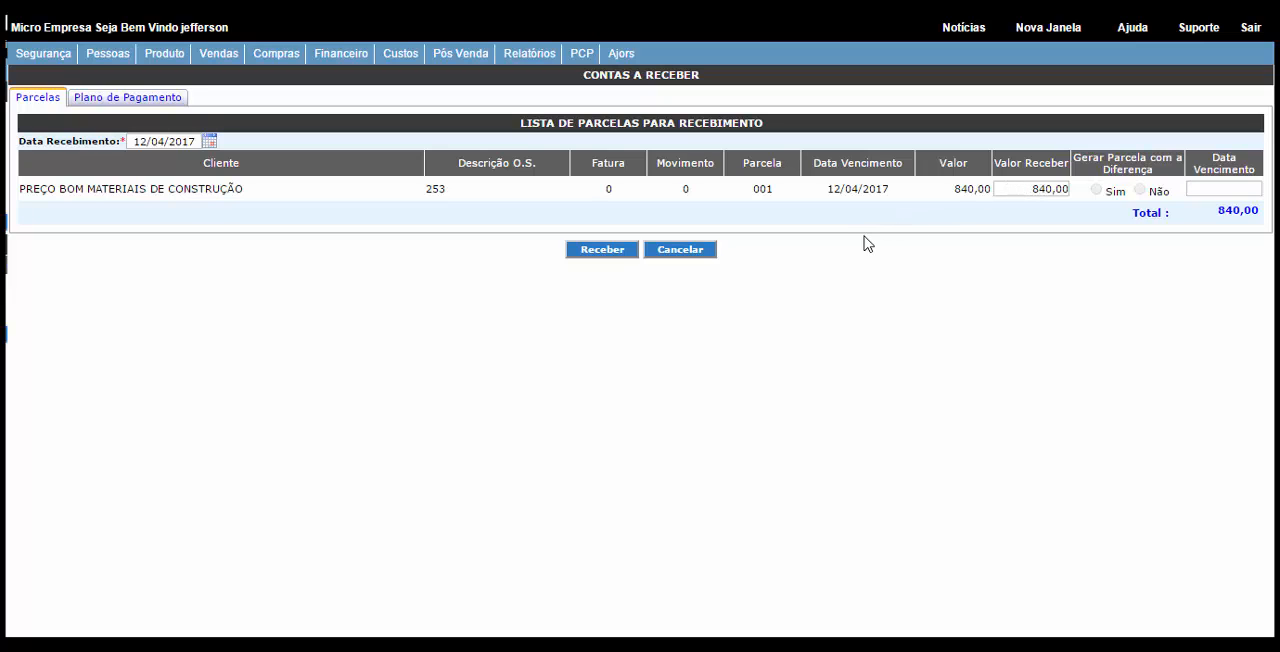
pyautogui.click(1002, 190)
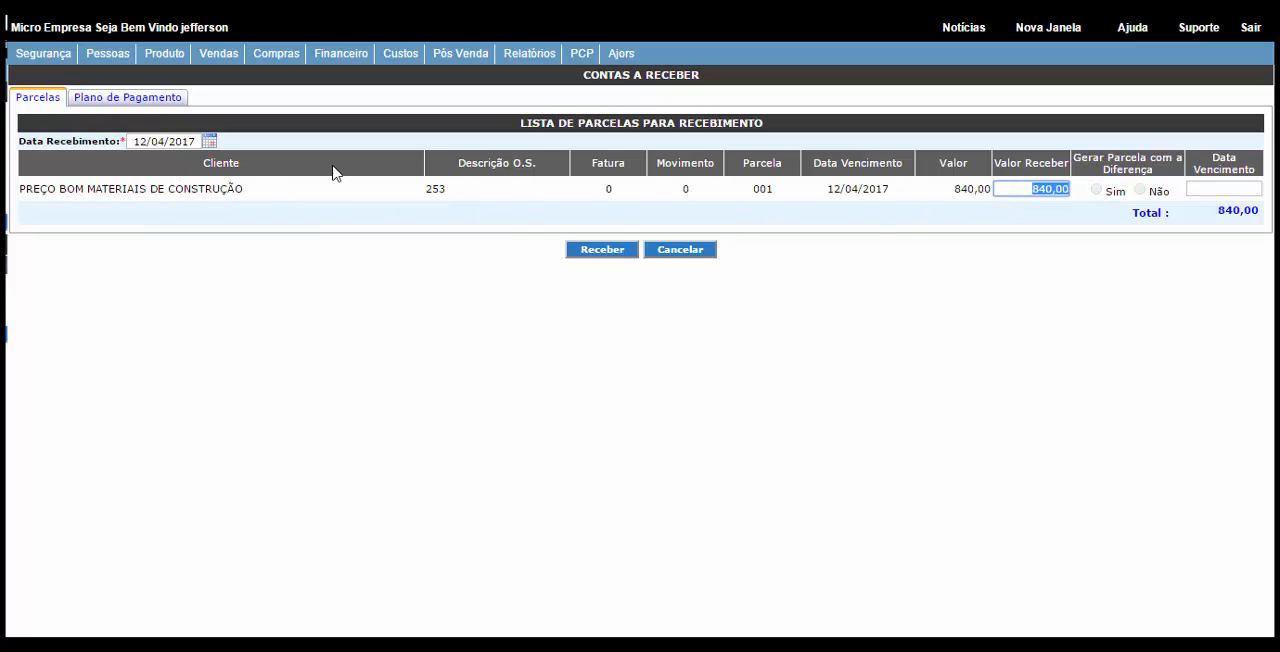
# Step: Set the payment plan's cash register to Empresa Demonstração - CV - 2 - Caixa Financeiro and check the available internal account balance
pyautogui.click(128, 102)
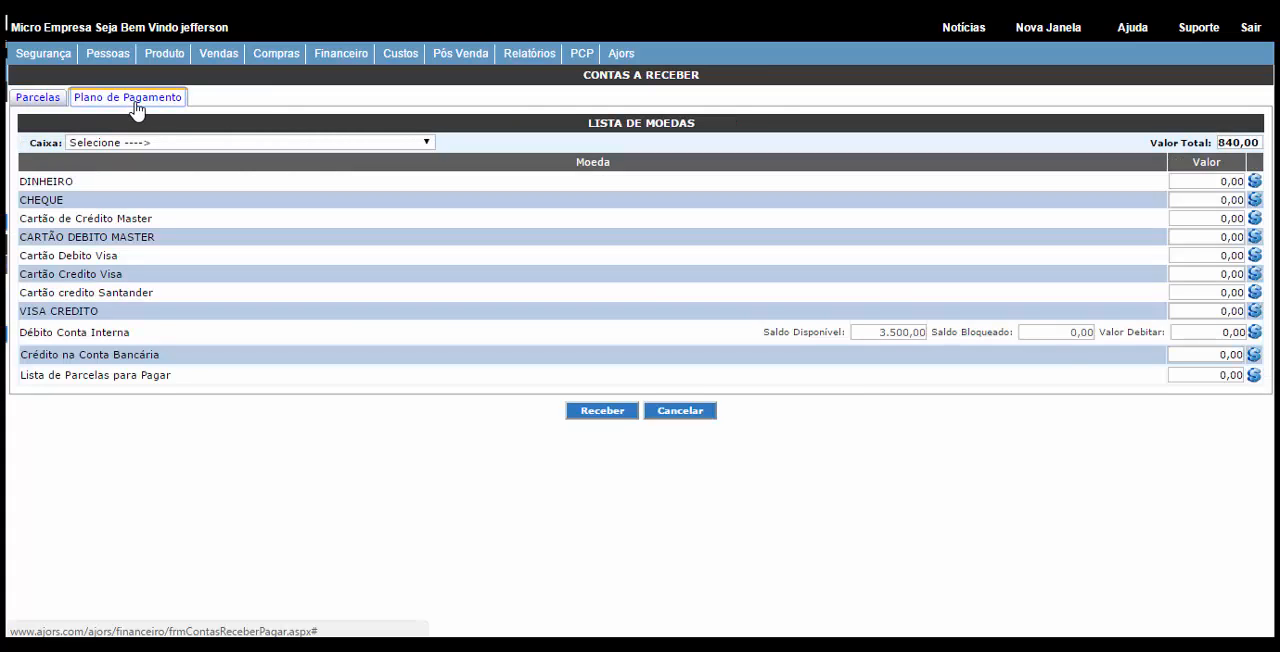
pyautogui.click(141, 144)
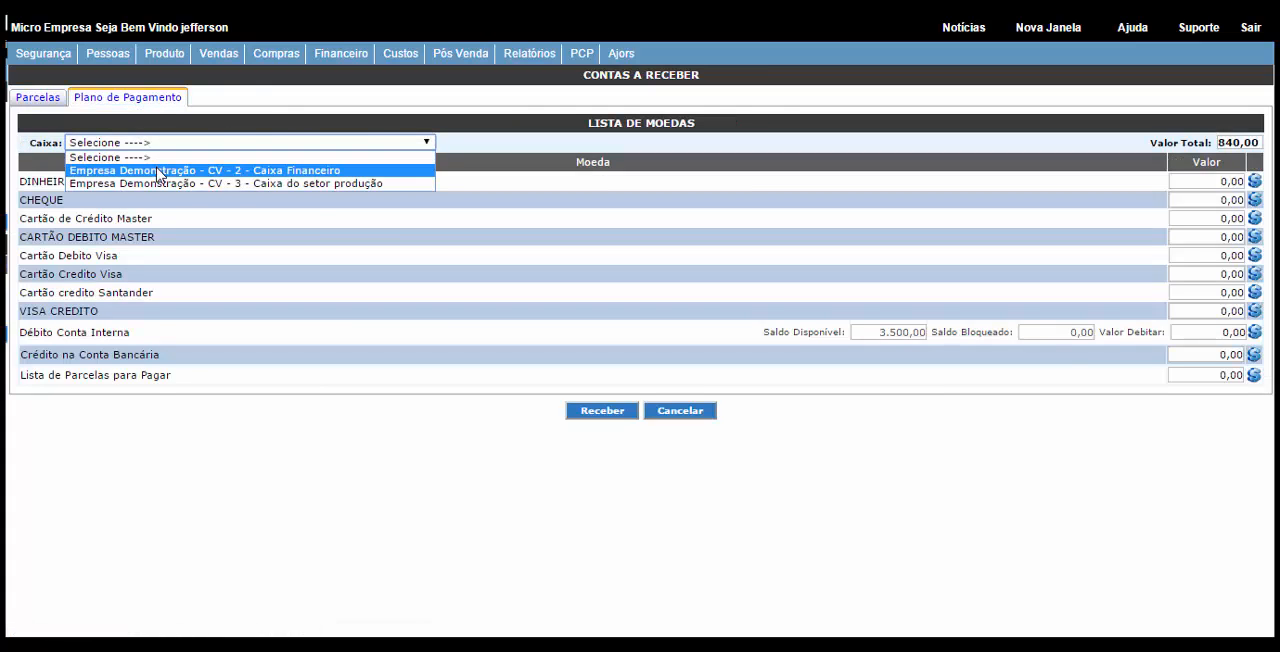
pyautogui.click(155, 170)
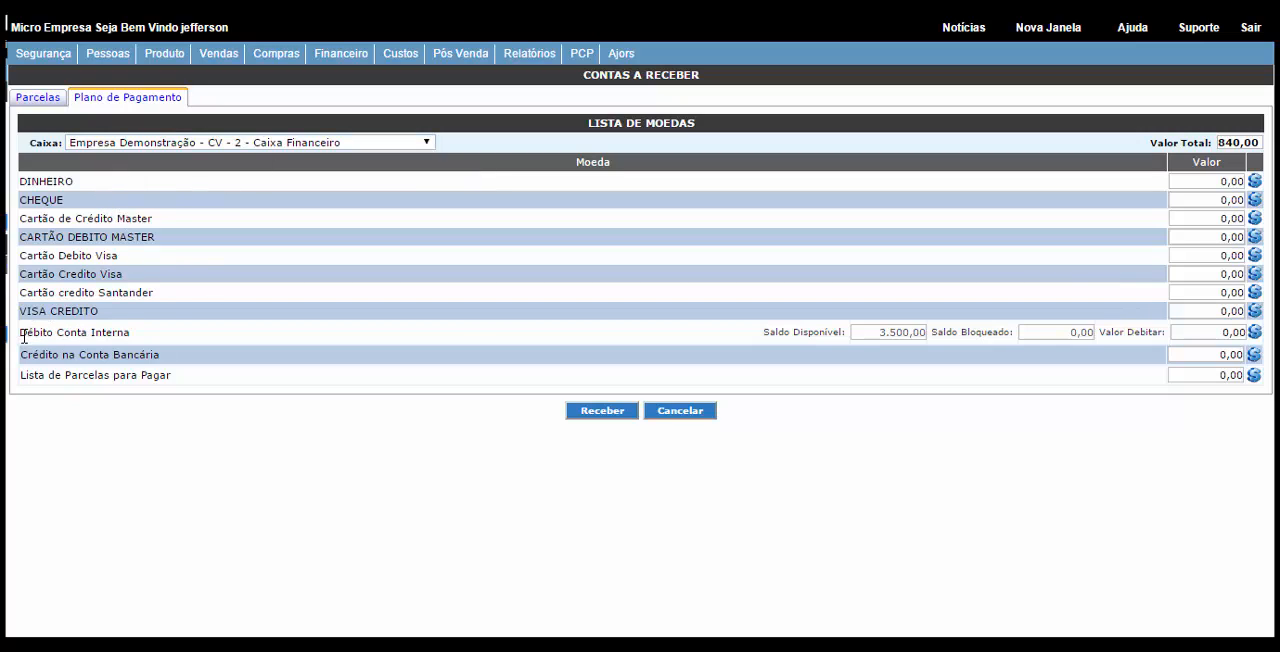
pyautogui.moveTo(21, 332); pyautogui.dragTo(134, 330)
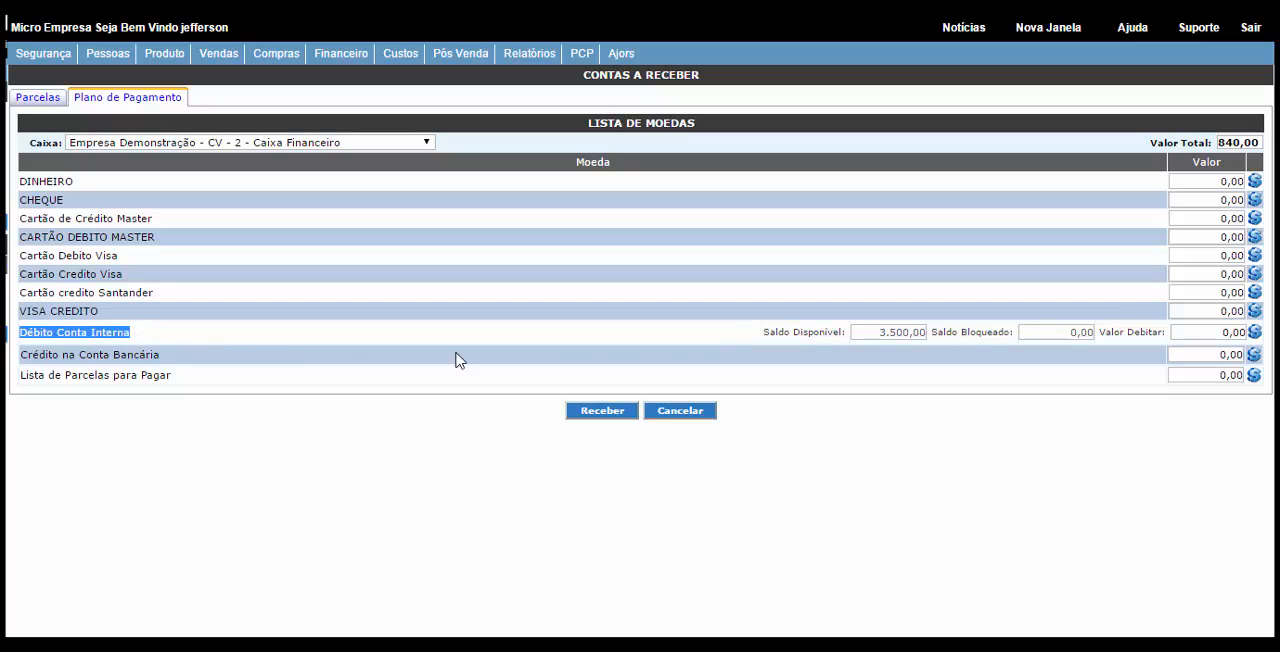
pyautogui.moveTo(852, 333); pyautogui.dragTo(921, 335)
pyautogui.click(932, 336)
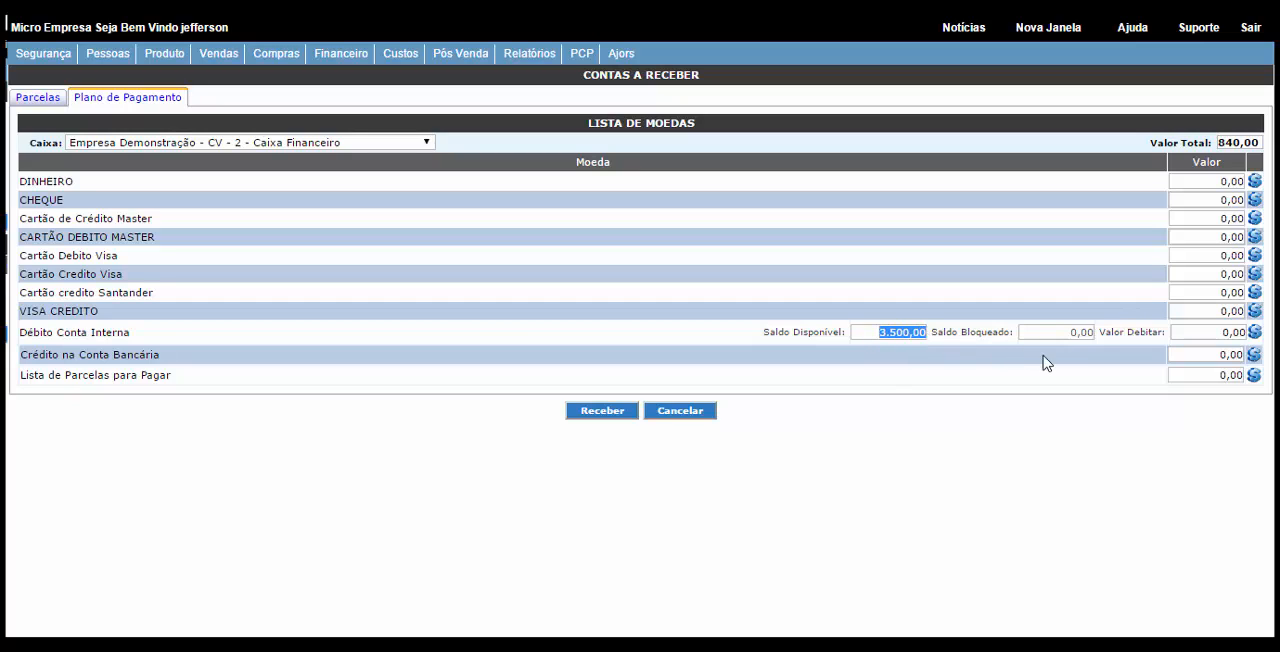
# Step: Set the internal account debit to 840,00, receive the installment and acknowledge the notice
pyautogui.click(1192, 332)
pyautogui.write('840,')
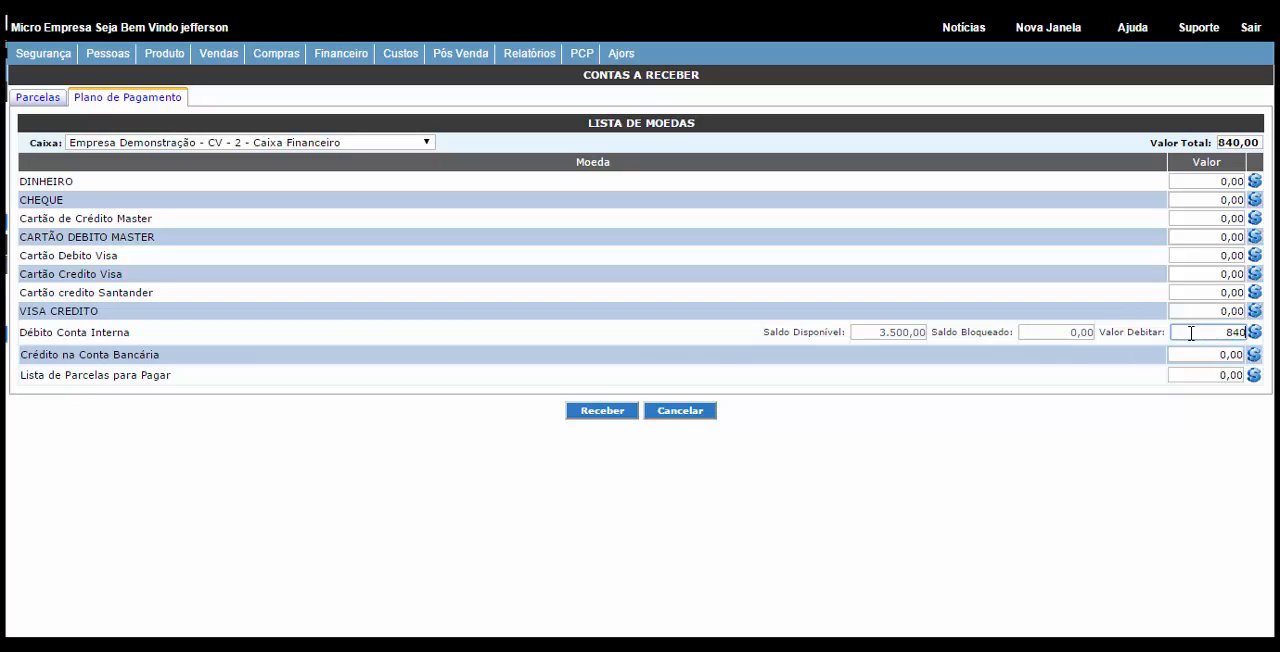
pyautogui.click(1202, 332)
pyautogui.write('840')
pyautogui.click(606, 414)
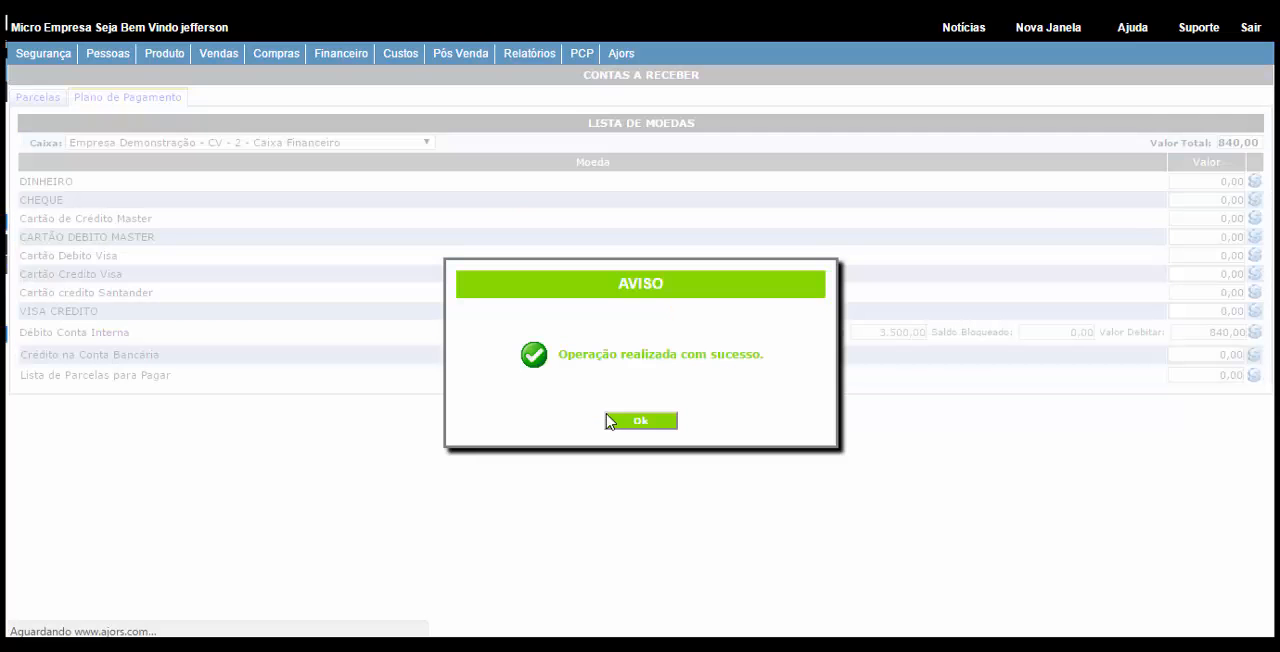
pyautogui.click(607, 420)
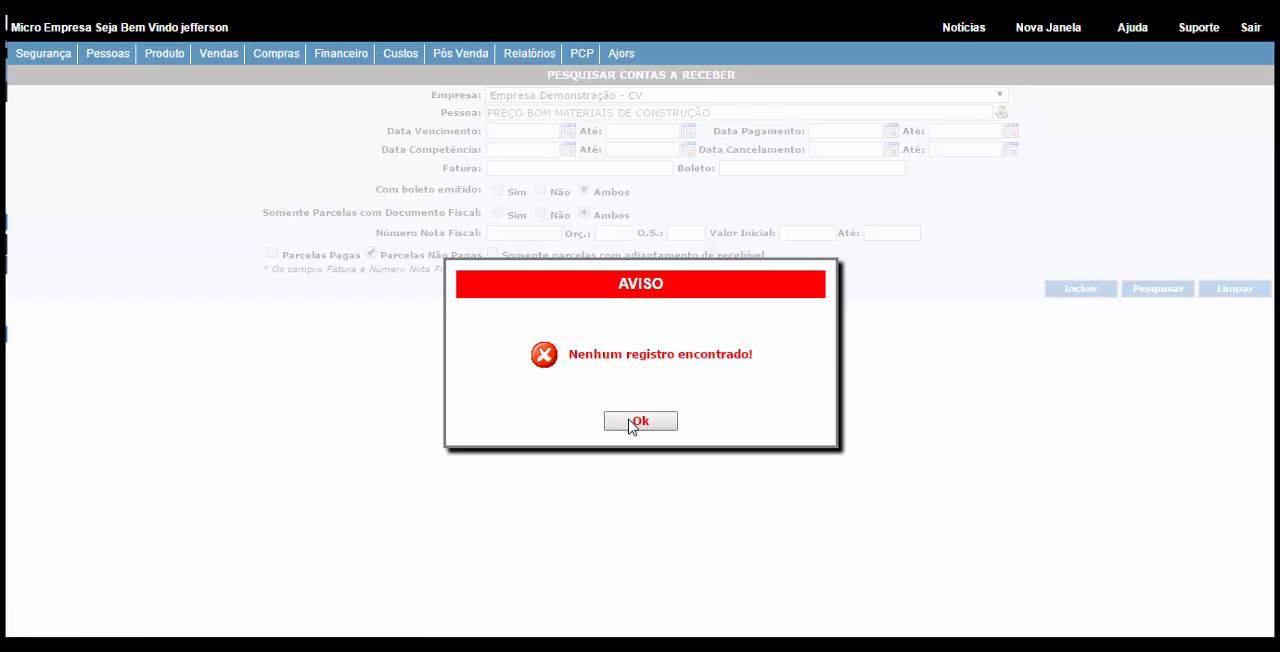
# Step: Dismiss the notice, clear the Parcelas Não Pagas filter and search the client's receivables again
pyautogui.click(638, 421)
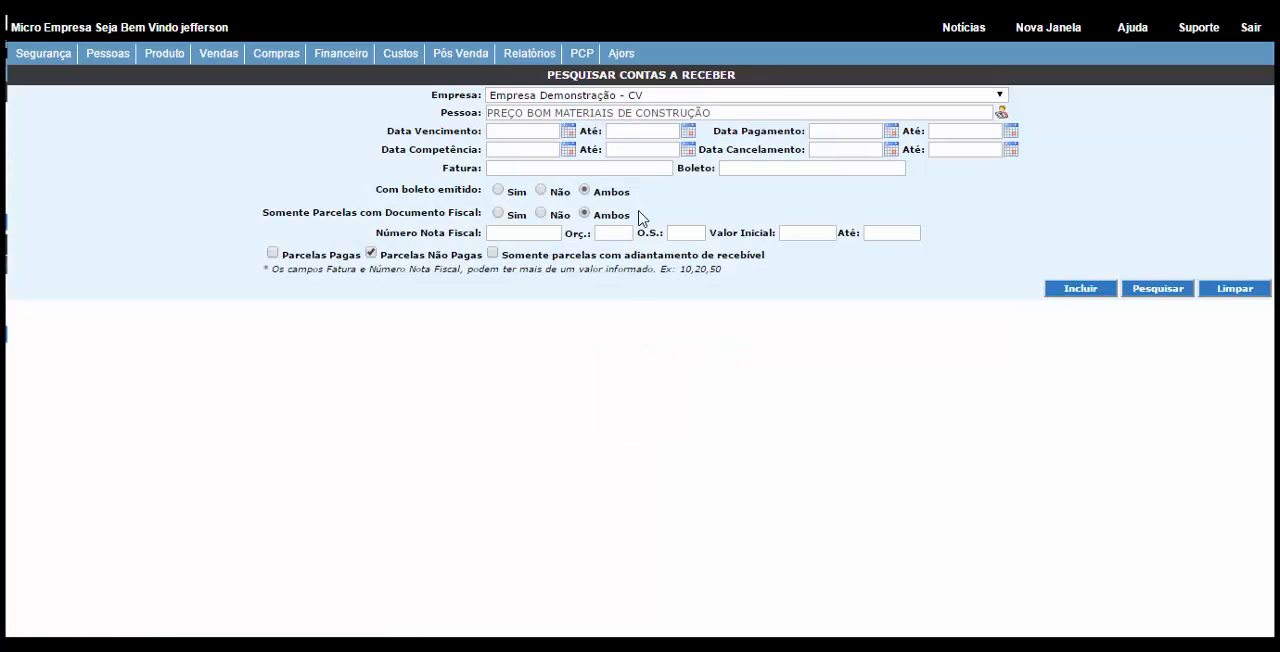
pyautogui.click(371, 255)
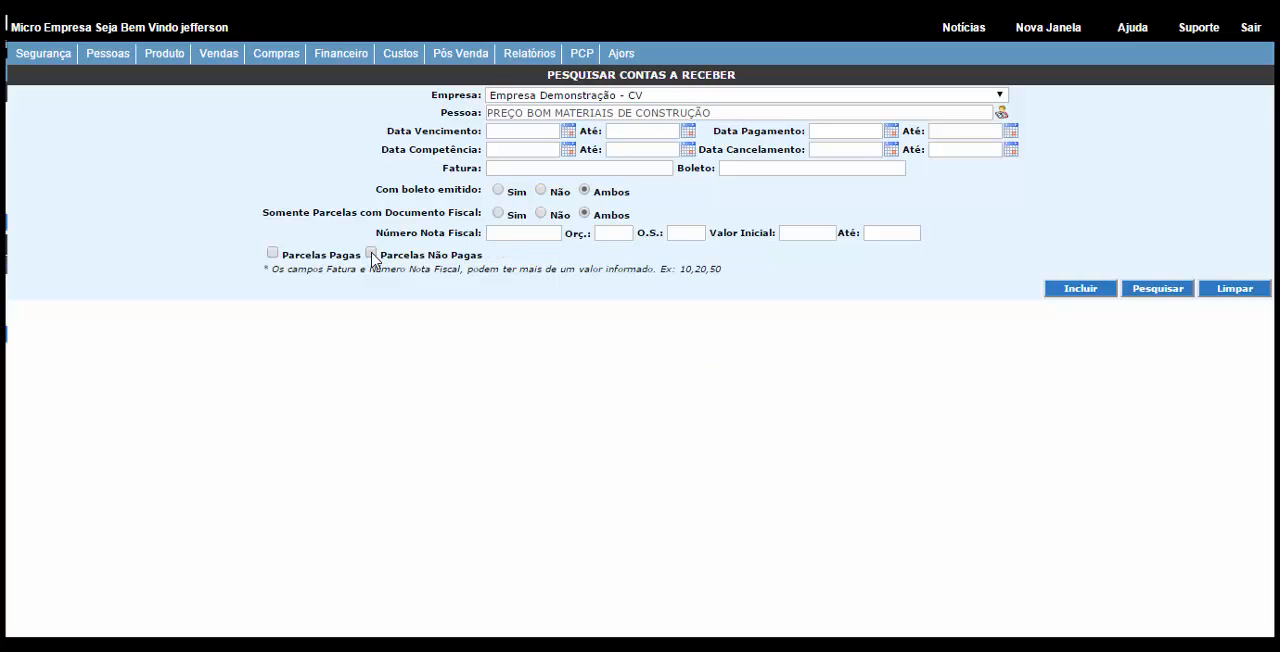
pyautogui.click(371, 255)
pyautogui.click(371, 255)
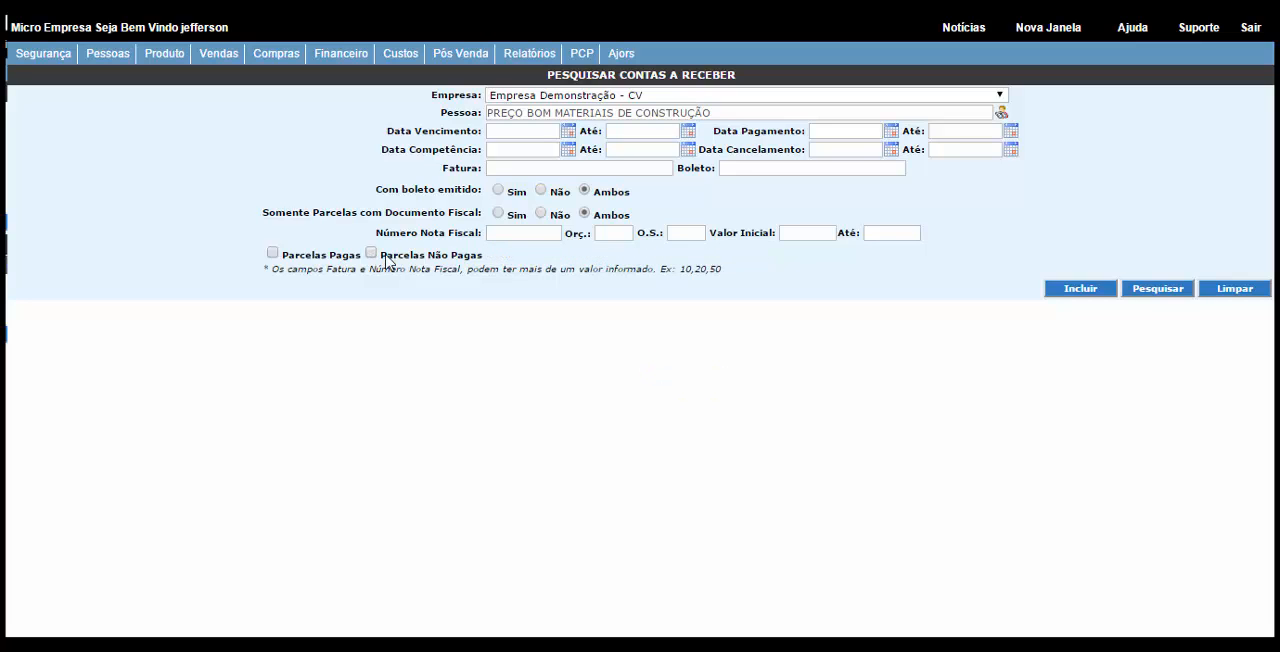
pyautogui.click(1152, 290)
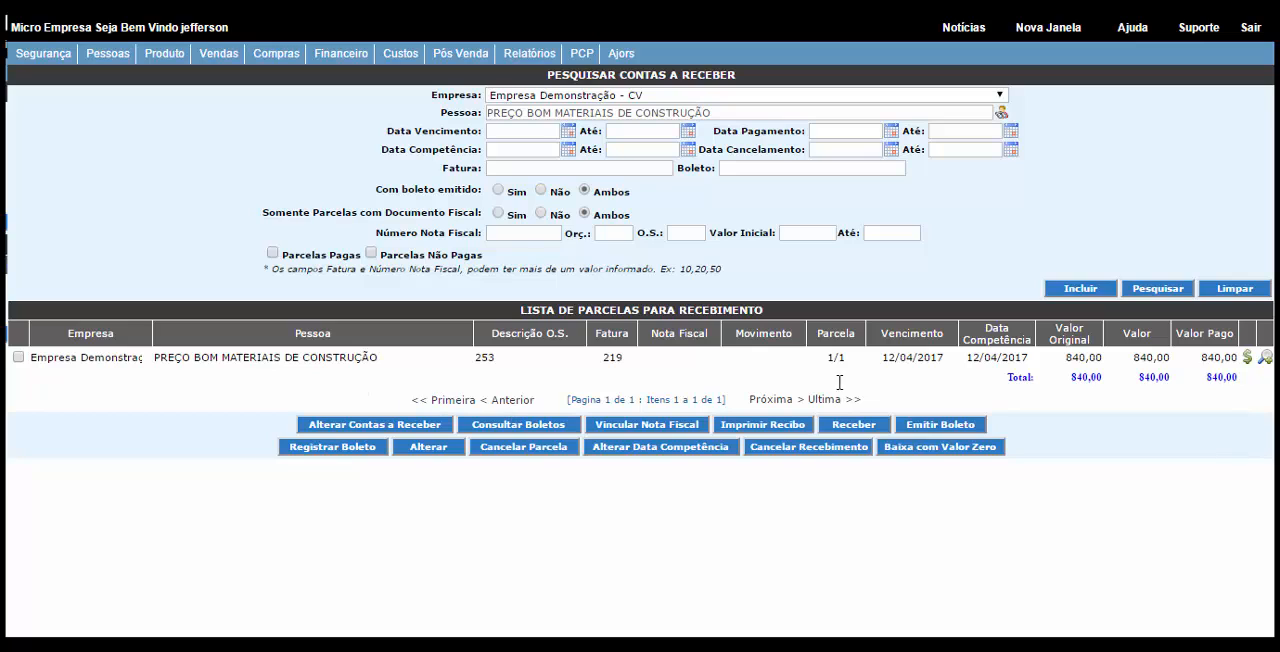
# Step: Check the installment's paid value and the payment currency used for its receipt, and close the payment details
pyautogui.moveTo(1200, 356); pyautogui.dragTo(1230, 362)
pyautogui.click(1247, 358)
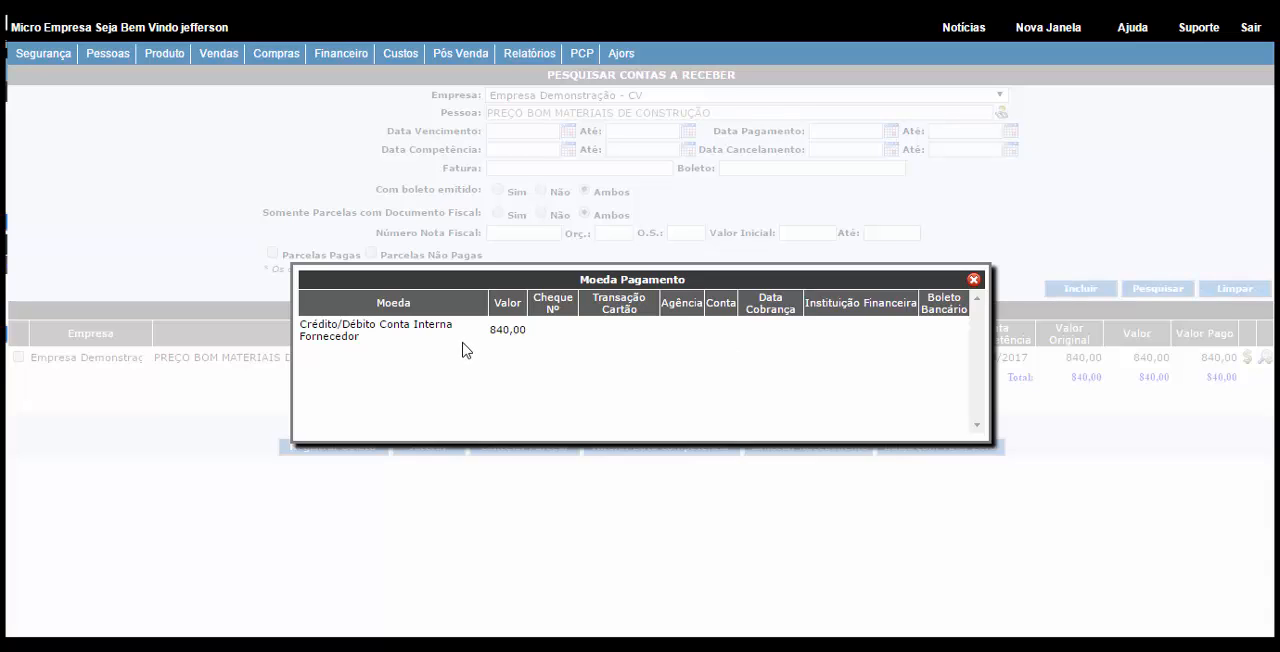
pyautogui.moveTo(352, 328); pyautogui.dragTo(361, 336)
pyautogui.click(358, 338)
pyautogui.click(973, 279)
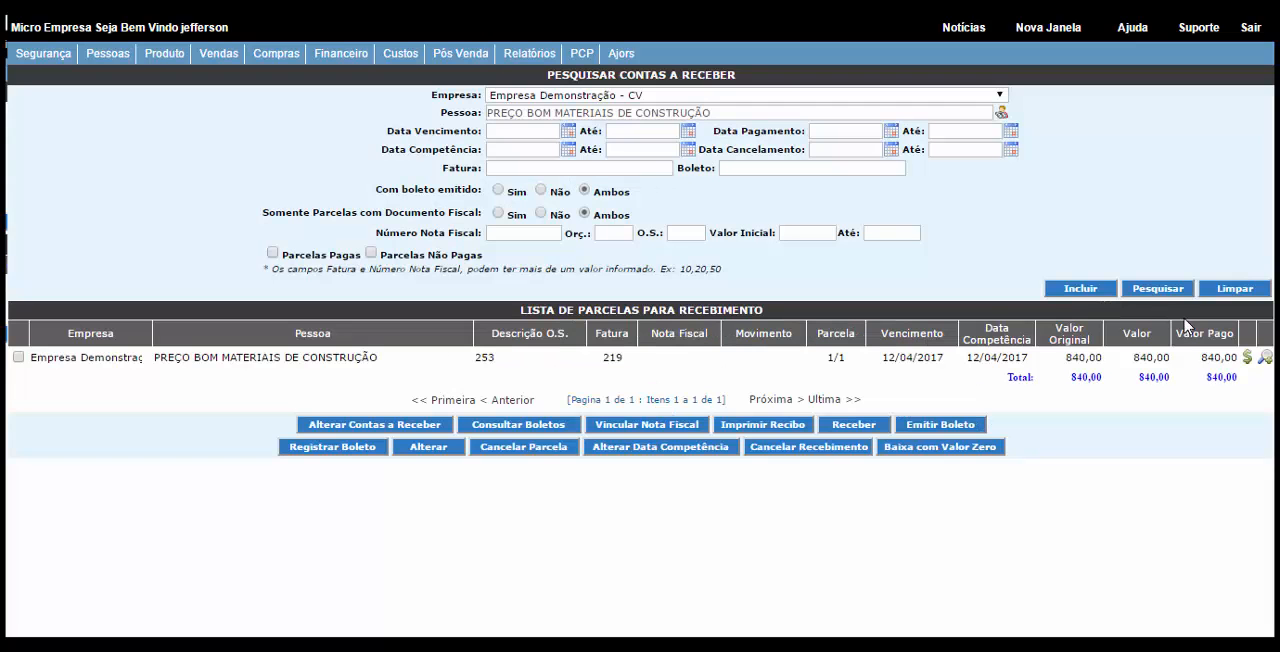
# Step: Check the observations and receipt date in the installment's details, and close them
pyautogui.click(1265, 357)
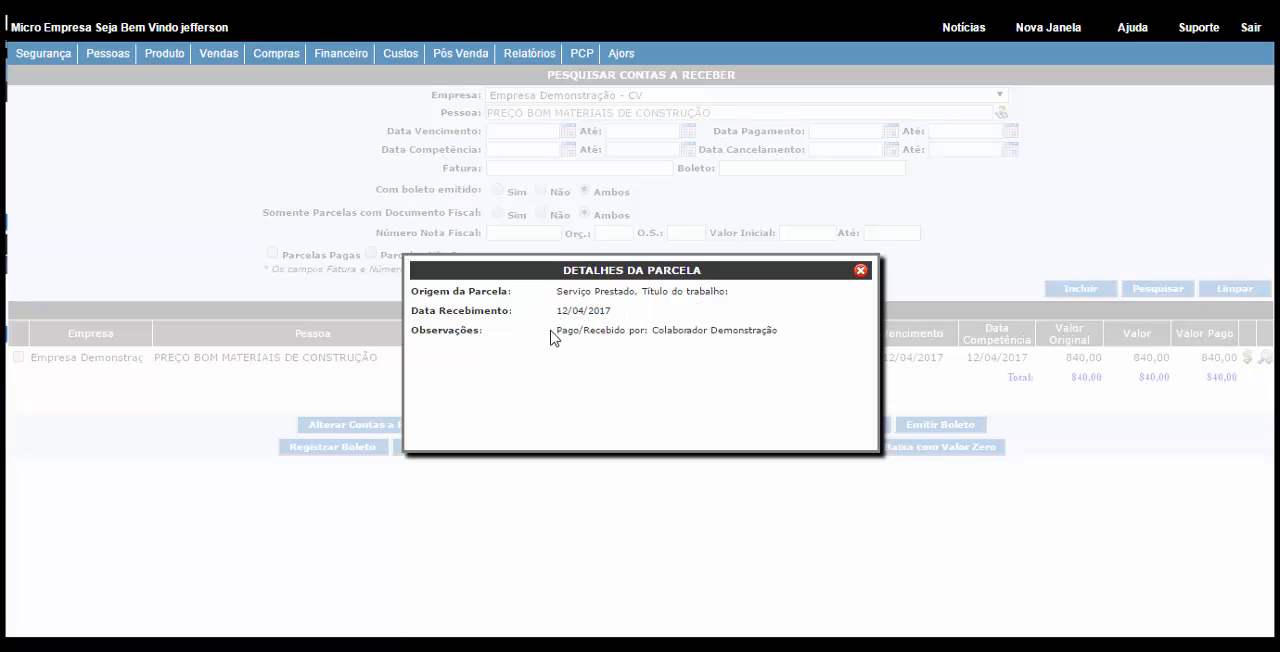
pyautogui.moveTo(593, 336); pyautogui.dragTo(751, 338)
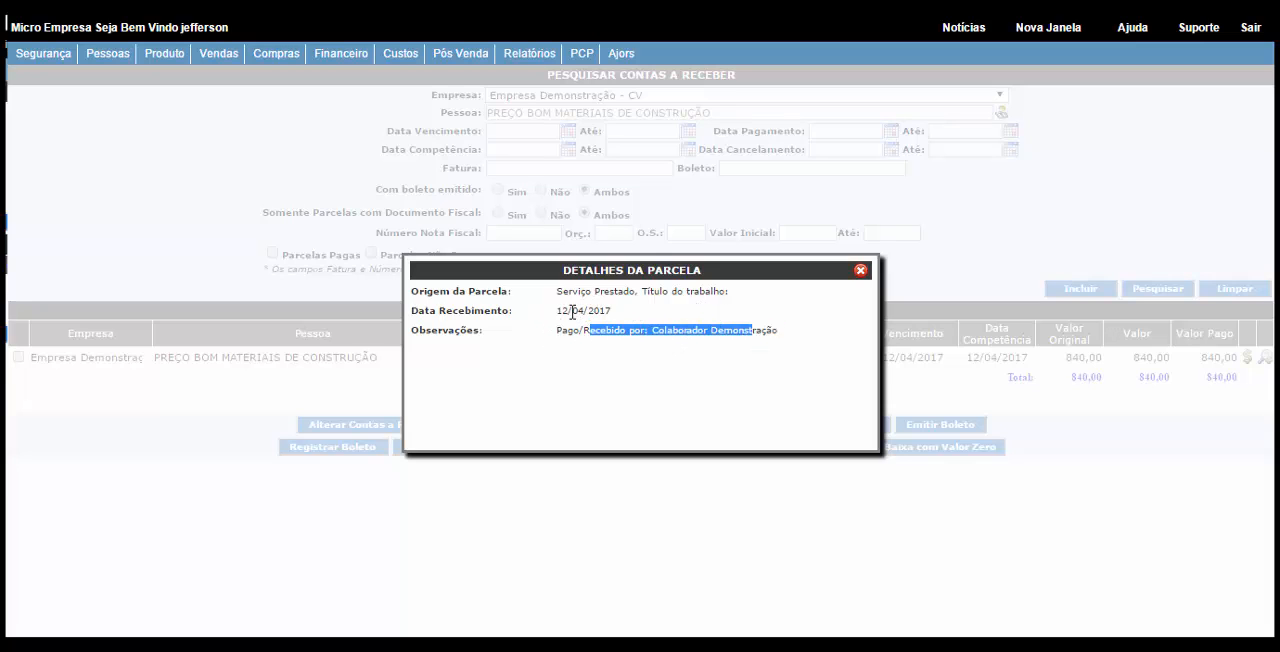
pyautogui.moveTo(555, 311); pyautogui.dragTo(614, 312)
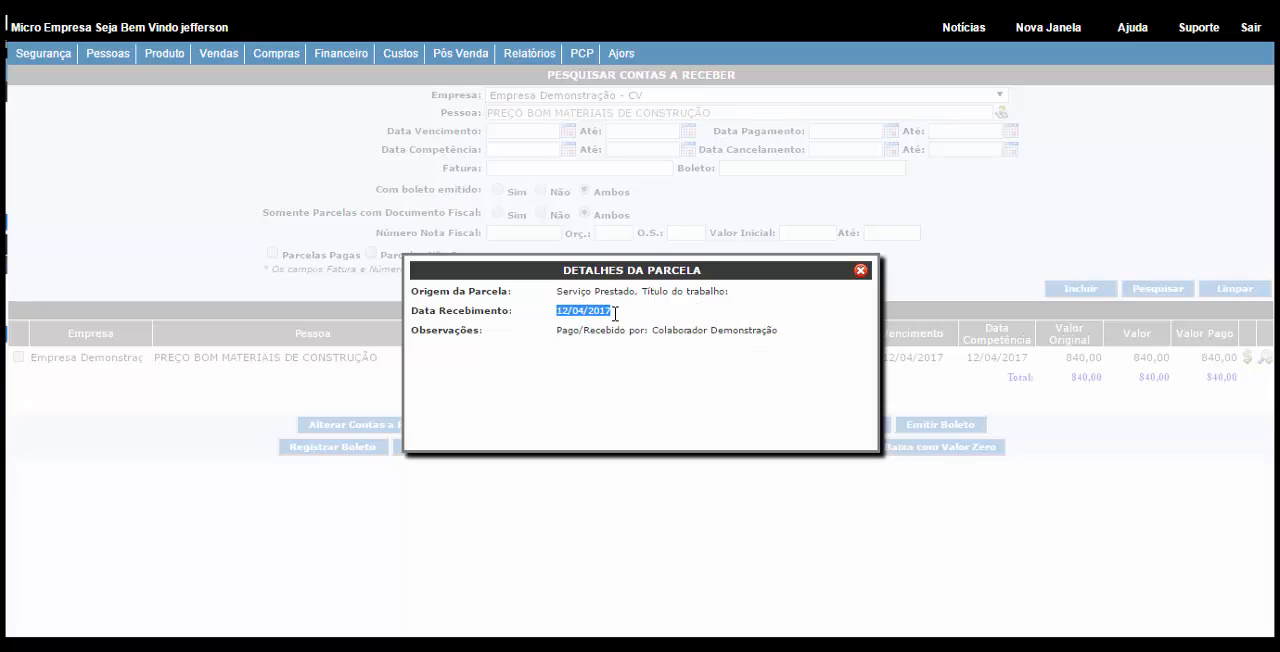
pyautogui.click(860, 271)
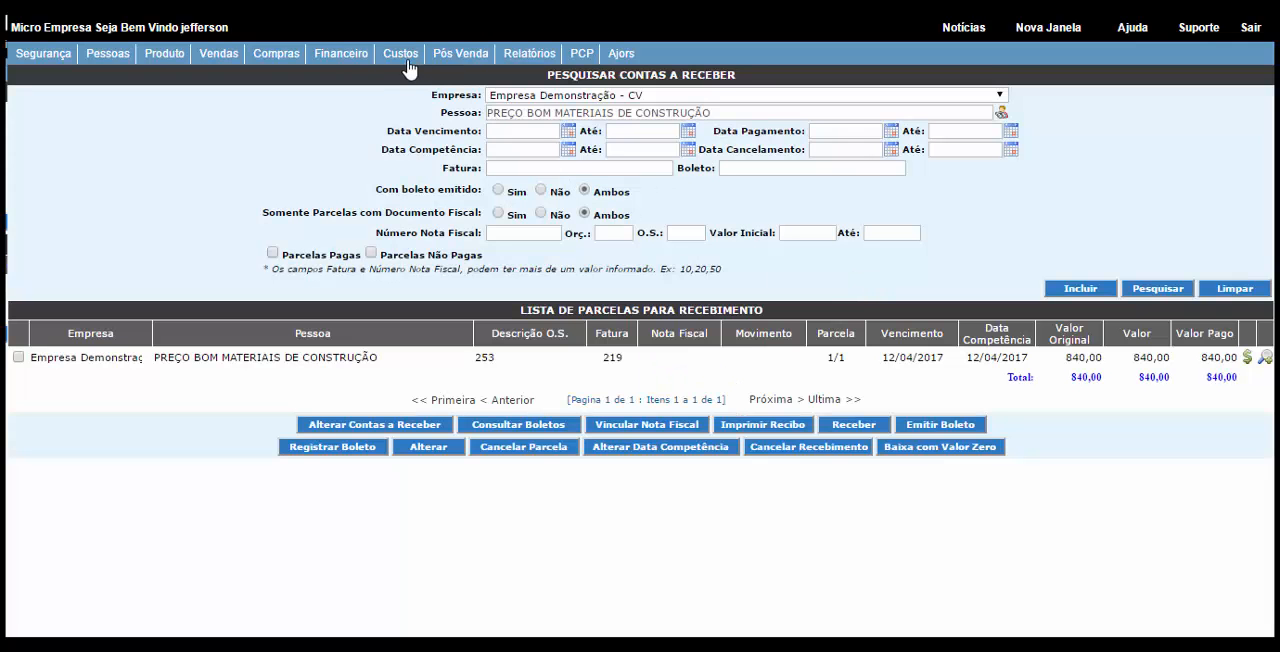
# Step: Search the internal account movements of PREÇO BOM MATERIAIS DE CONSTRUÇÃO under the company Empresa Demonstração - CV
pyautogui.click(352, 58)
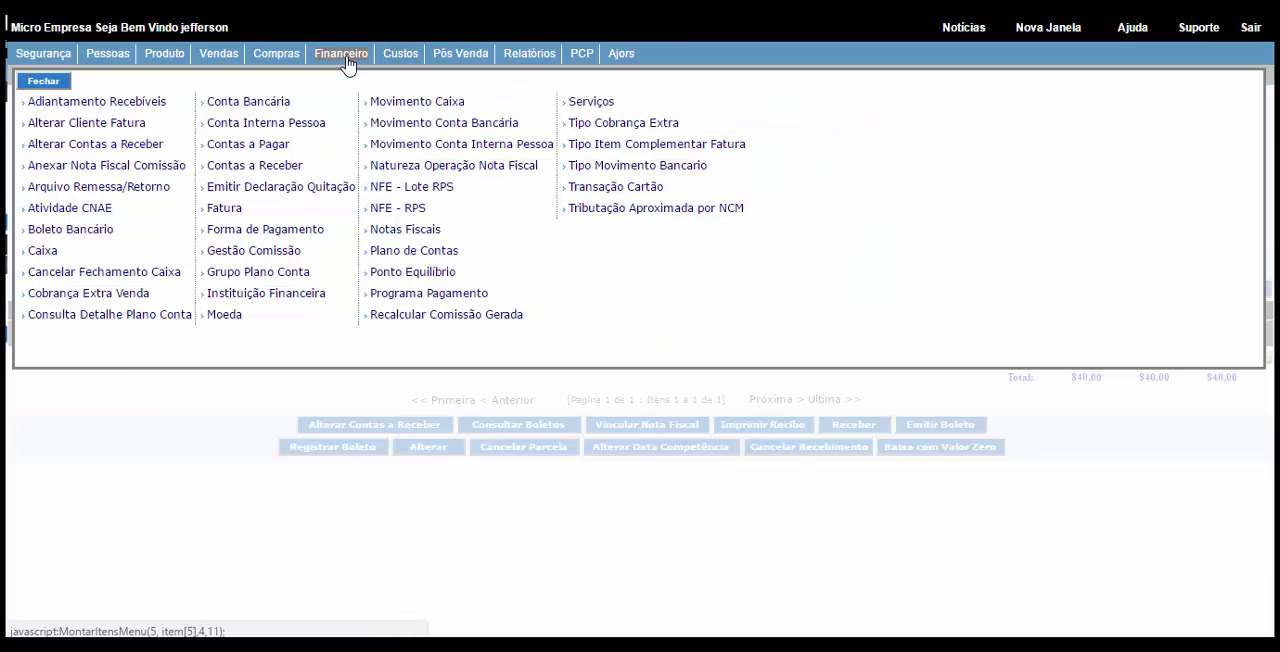
pyautogui.click(418, 148)
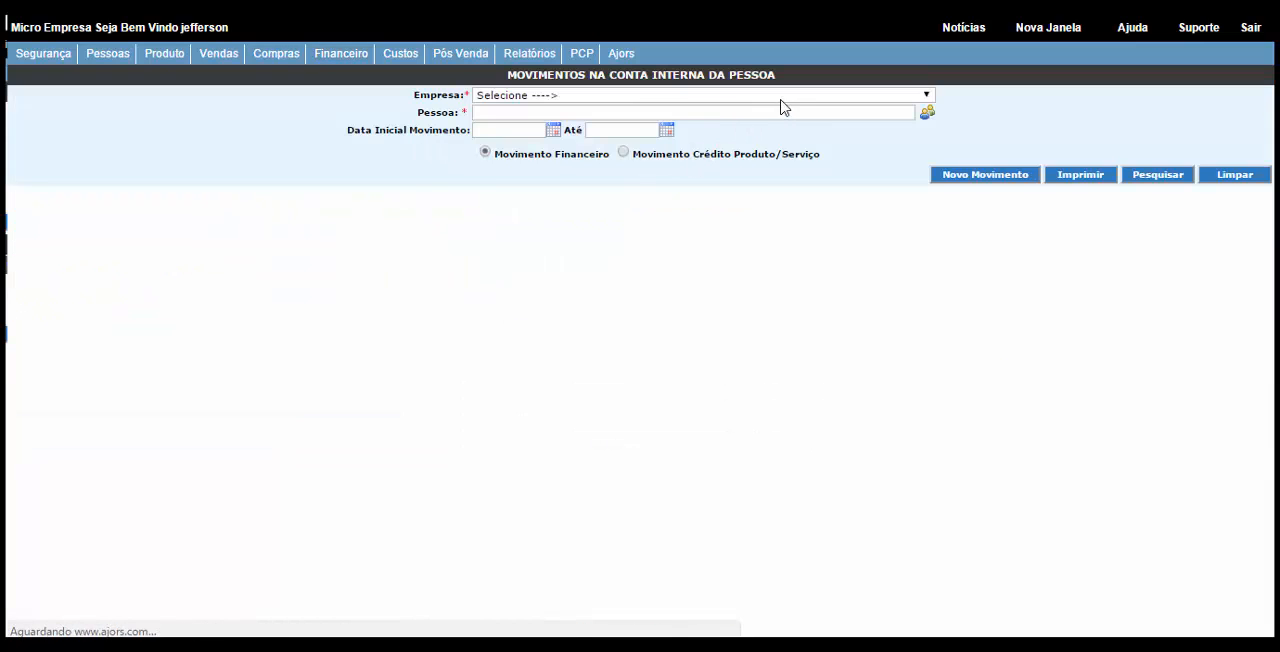
pyautogui.click(780, 96)
pyautogui.click(710, 140)
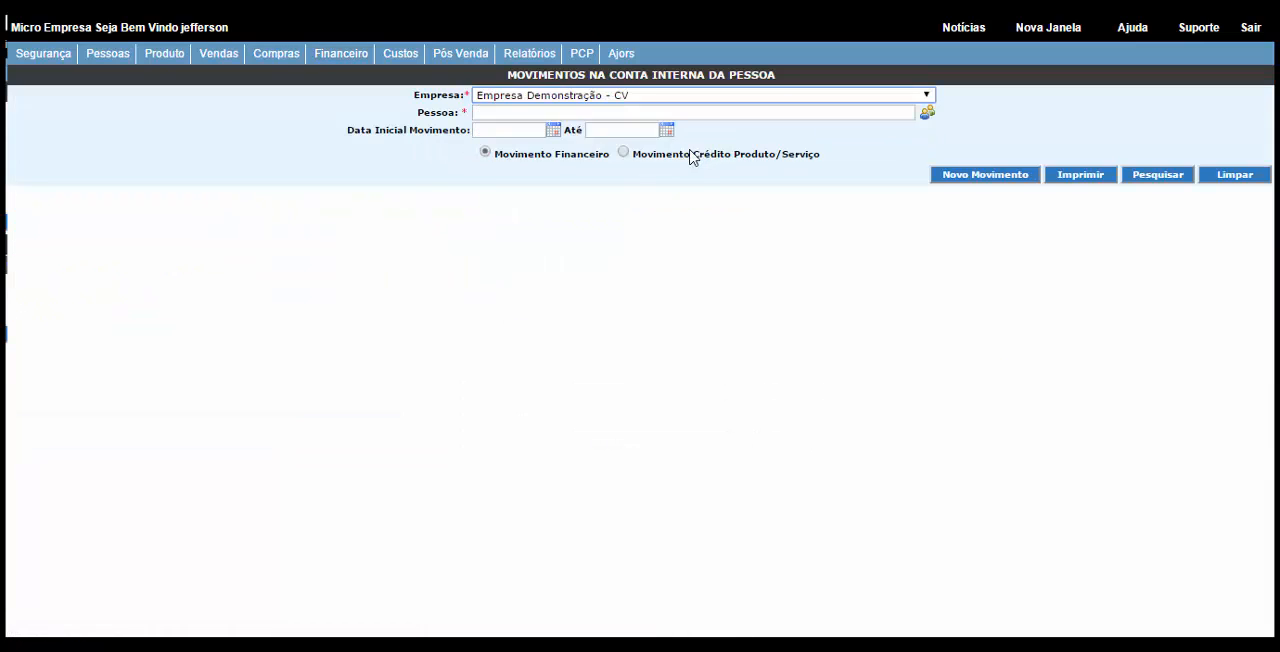
pyautogui.click(927, 114)
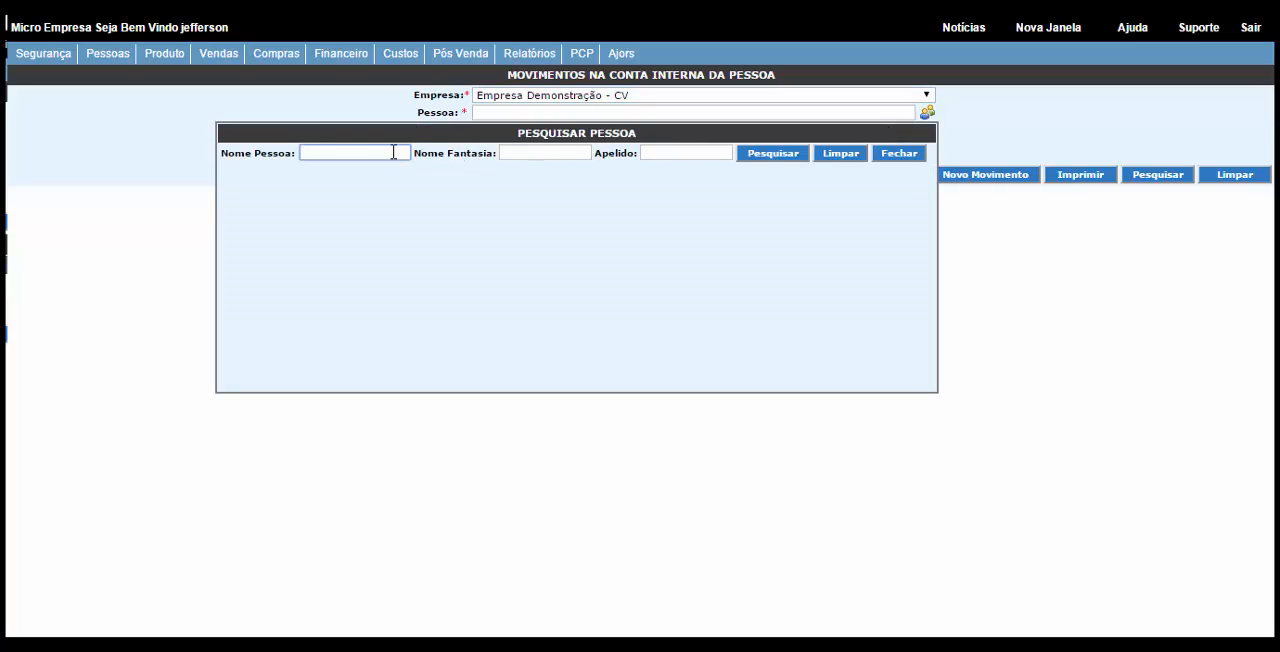
pyautogui.click(790, 153)
pyautogui.click(376, 196)
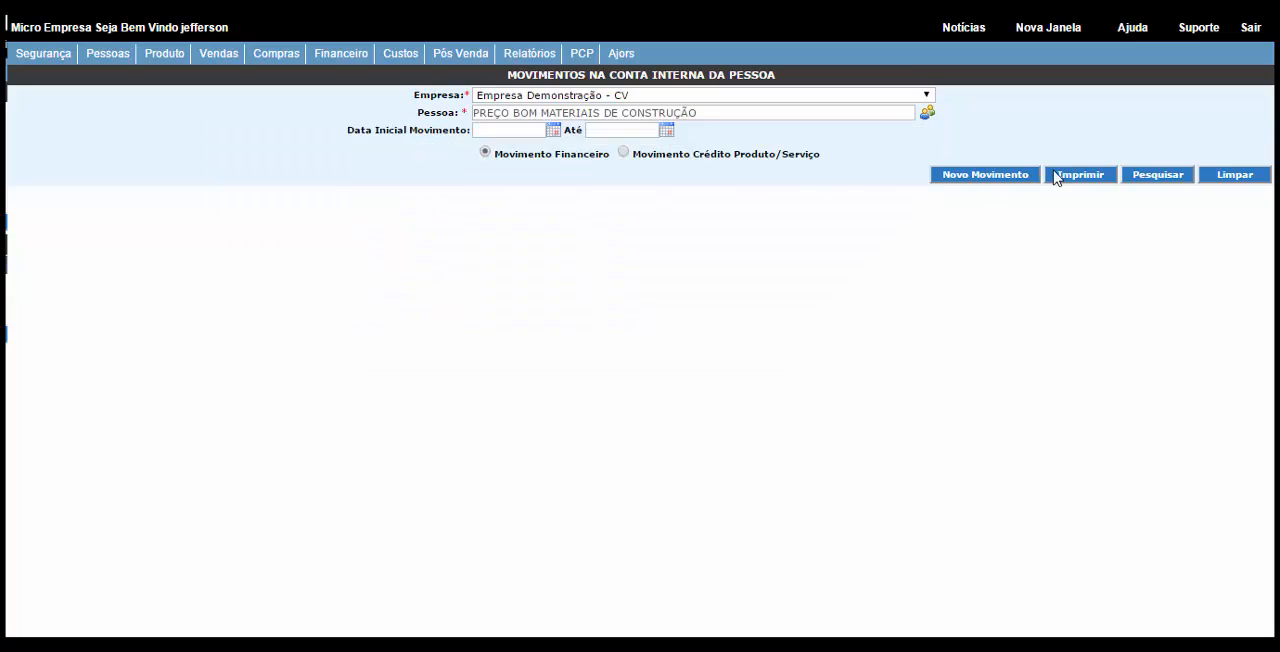
pyautogui.click(1165, 176)
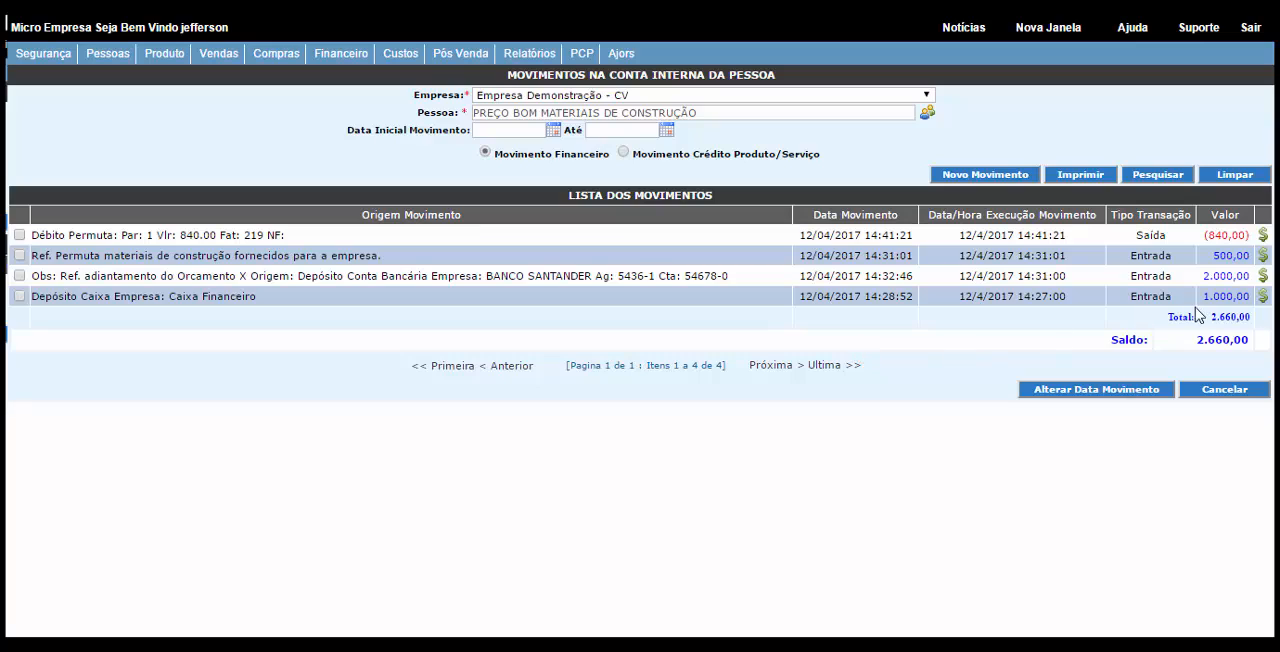
# Step: Review the credit entries, the exchange debit with its payment details, and the balance in the list of movements
pyautogui.moveTo(1248, 296); pyautogui.dragTo(1207, 257)
pyautogui.moveTo(184, 234); pyautogui.dragTo(209, 234)
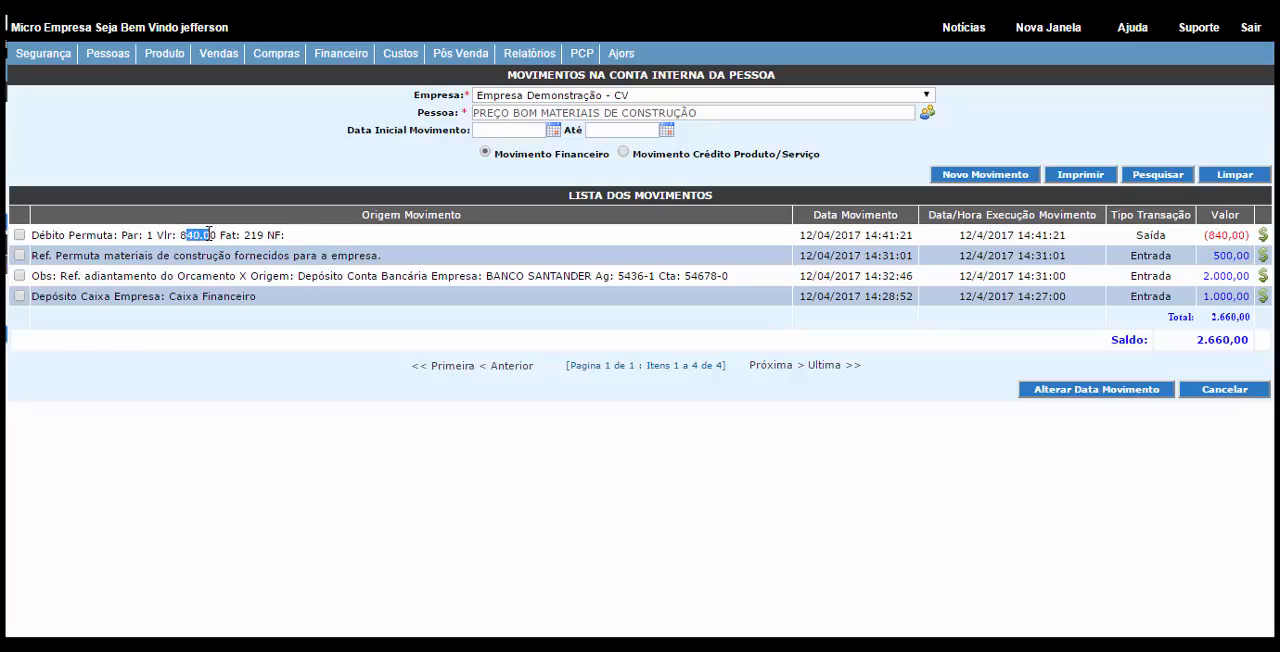
pyautogui.click(266, 234)
pyautogui.click(313, 241)
pyautogui.click(1264, 236)
pyautogui.click(958, 222)
pyautogui.moveTo(1249, 341); pyautogui.dragTo(1200, 341)
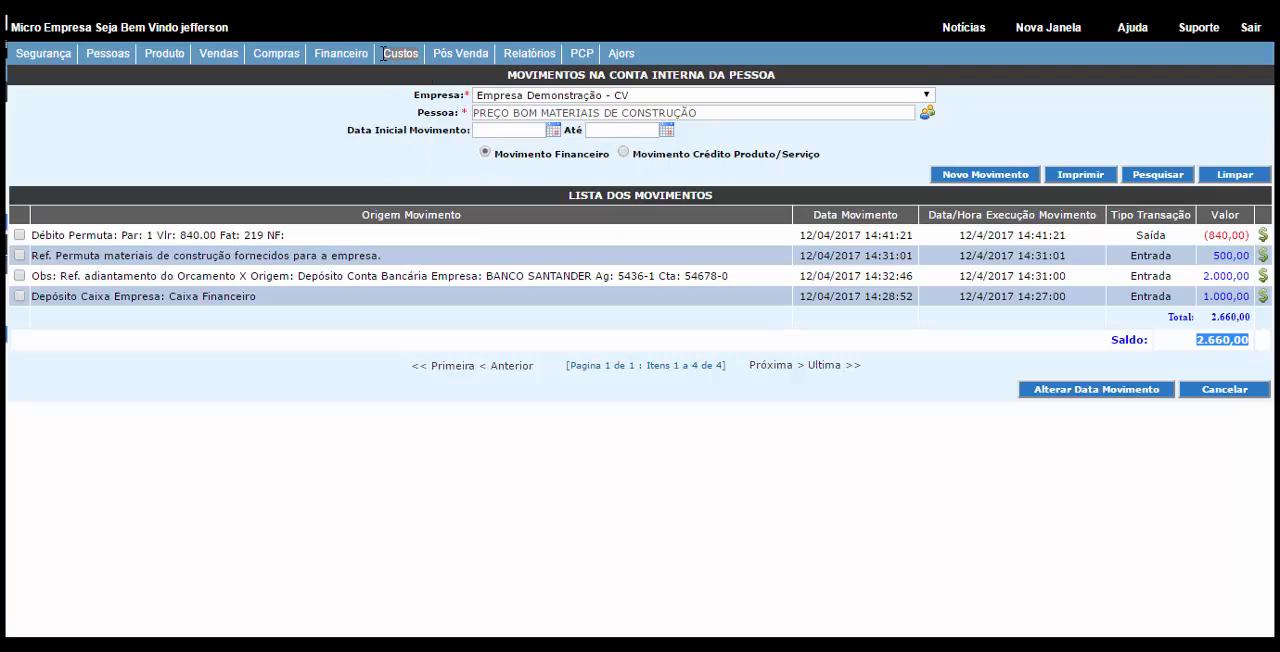
# Step: Search for the internal account of PREÇO BOM MATERIAIS DE CONSTRUÇÃO under Empresa Demonstração - CV, finding the client with "preço"
pyautogui.click(341, 56)
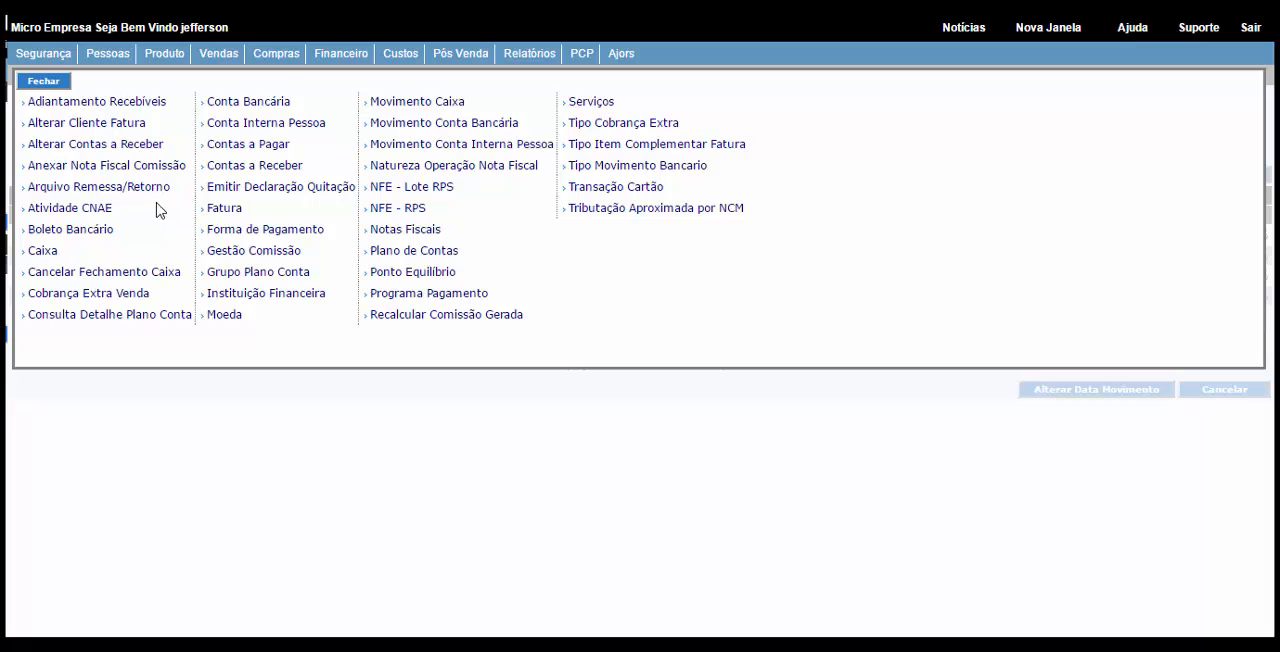
pyautogui.click(400, 144)
pyautogui.click(620, 92)
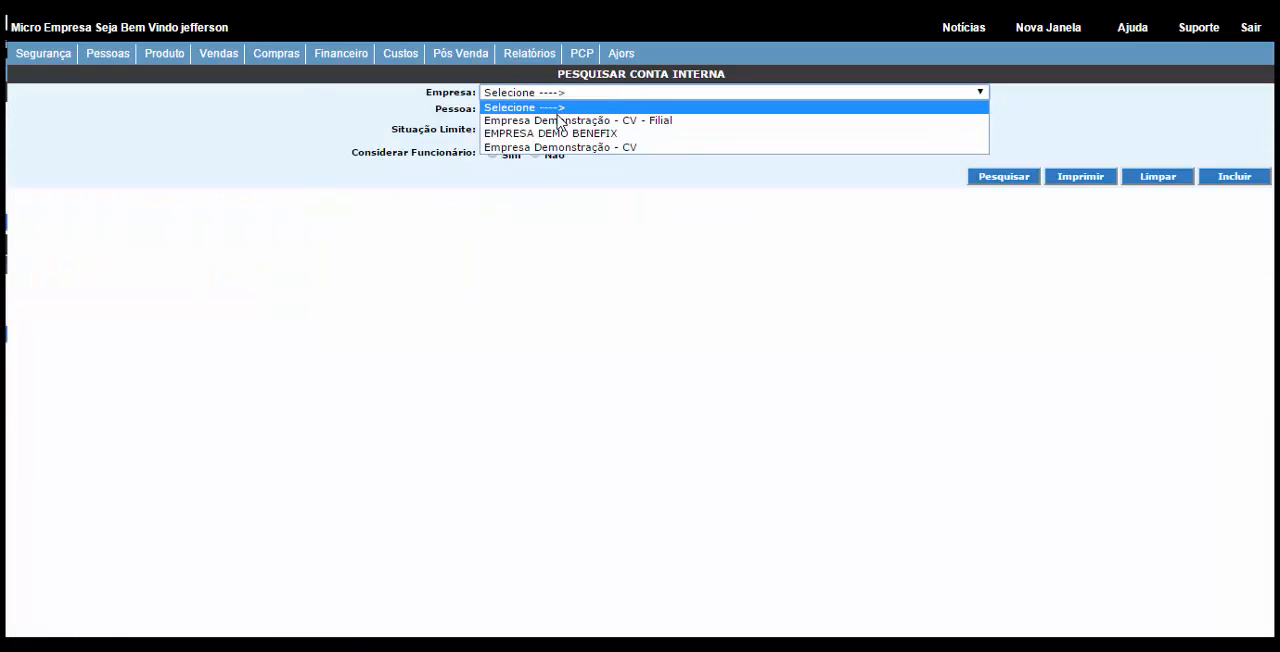
pyautogui.click(546, 147)
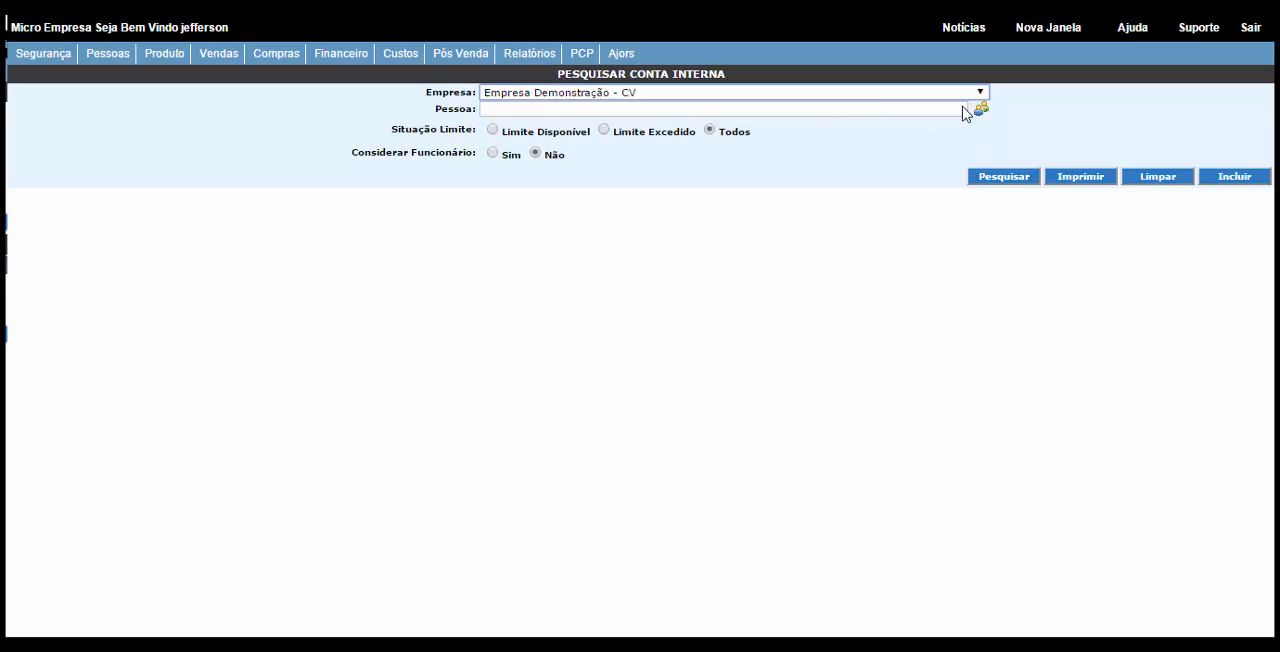
pyautogui.click(980, 109)
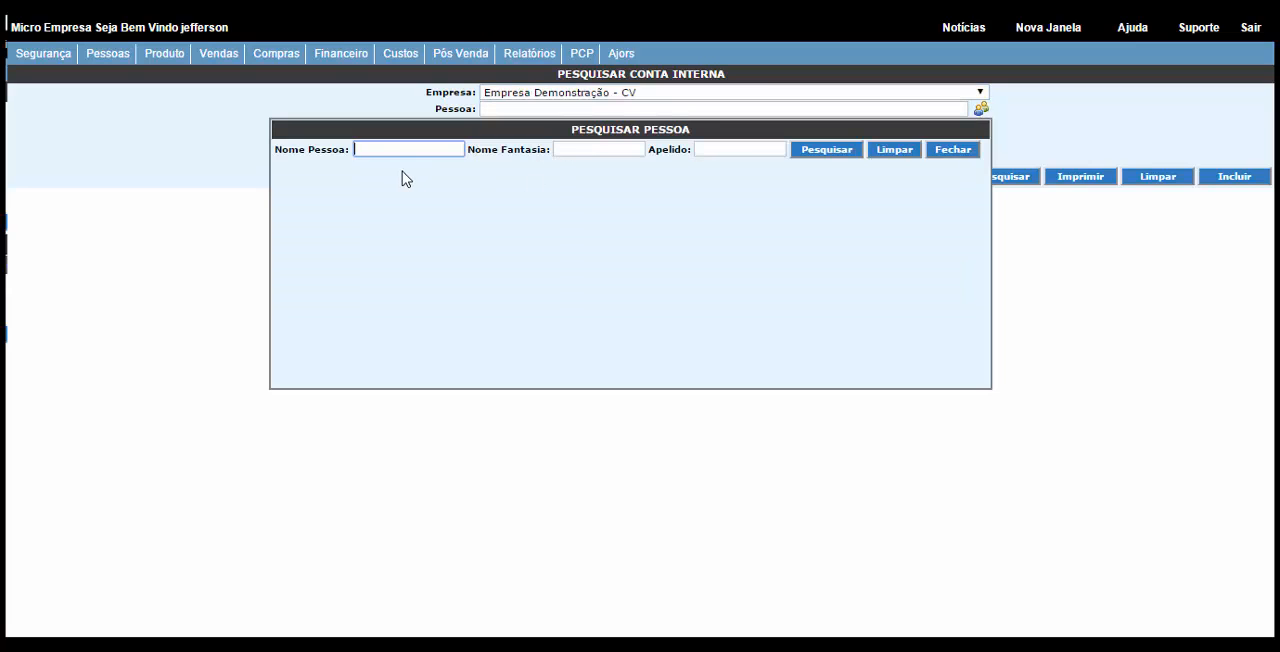
pyautogui.write('preço')
pyautogui.click(820, 157)
pyautogui.click(423, 192)
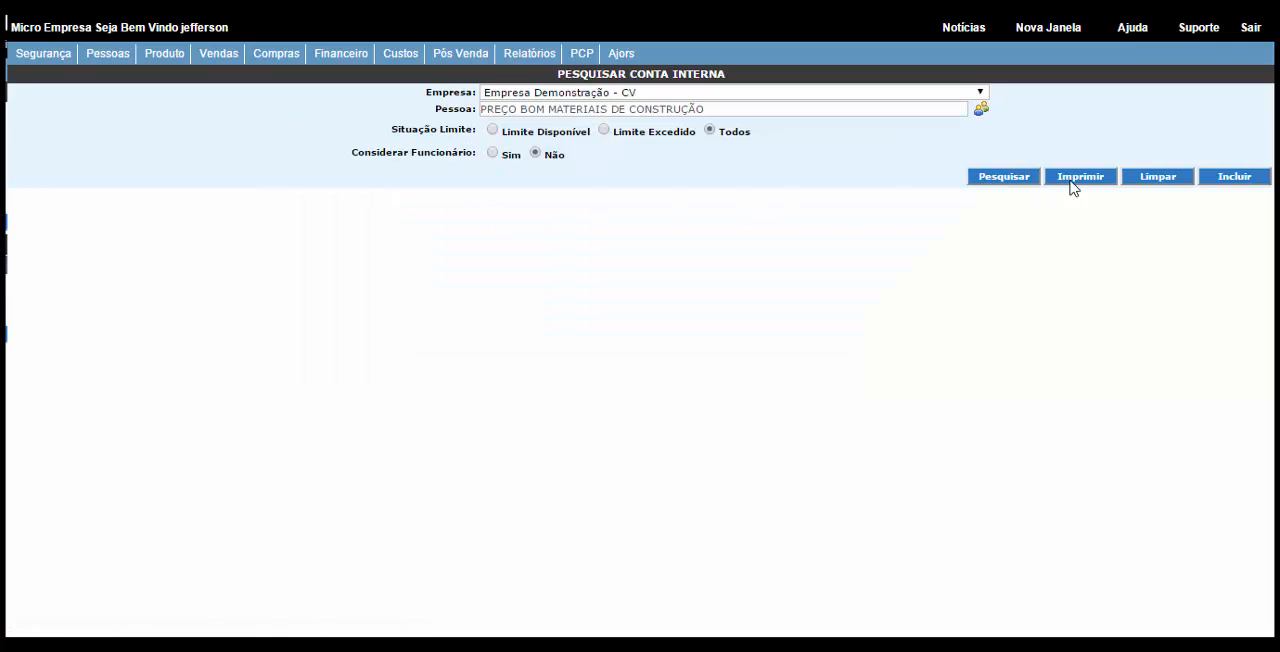
pyautogui.click(1022, 178)
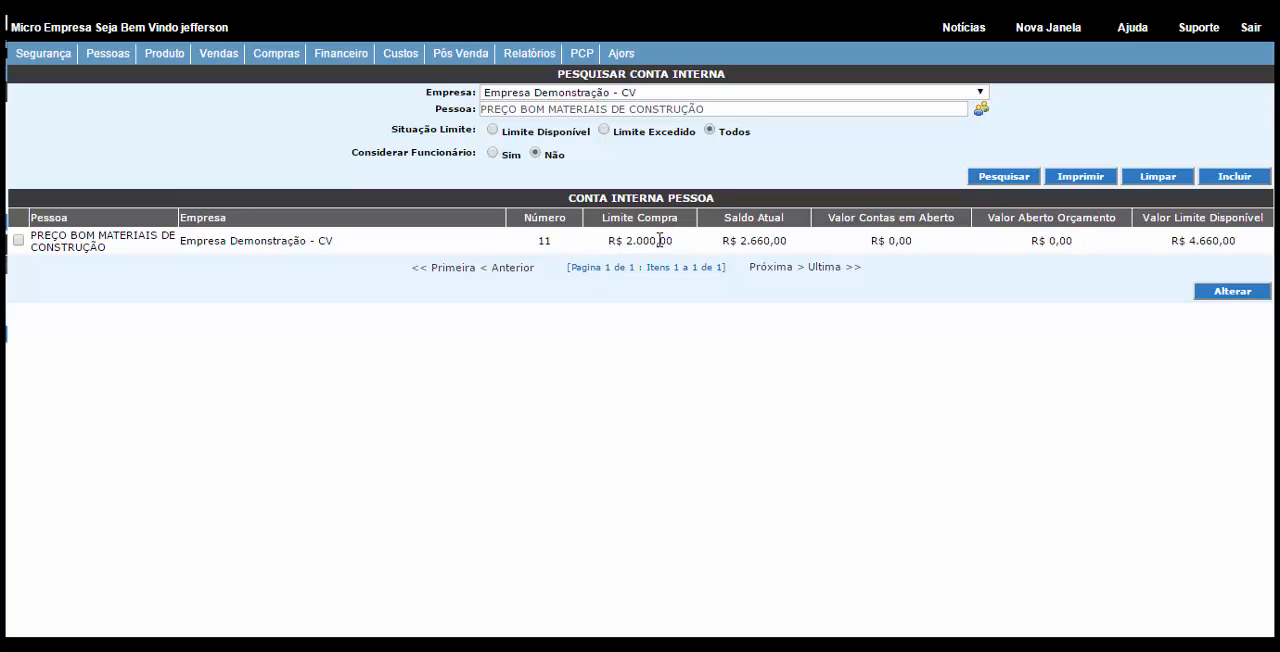
# Step: Check the internal account's purchase limit, current balance, open accounts value, open quotation value and available limit
pyautogui.moveTo(666, 240); pyautogui.dragTo(612, 239)
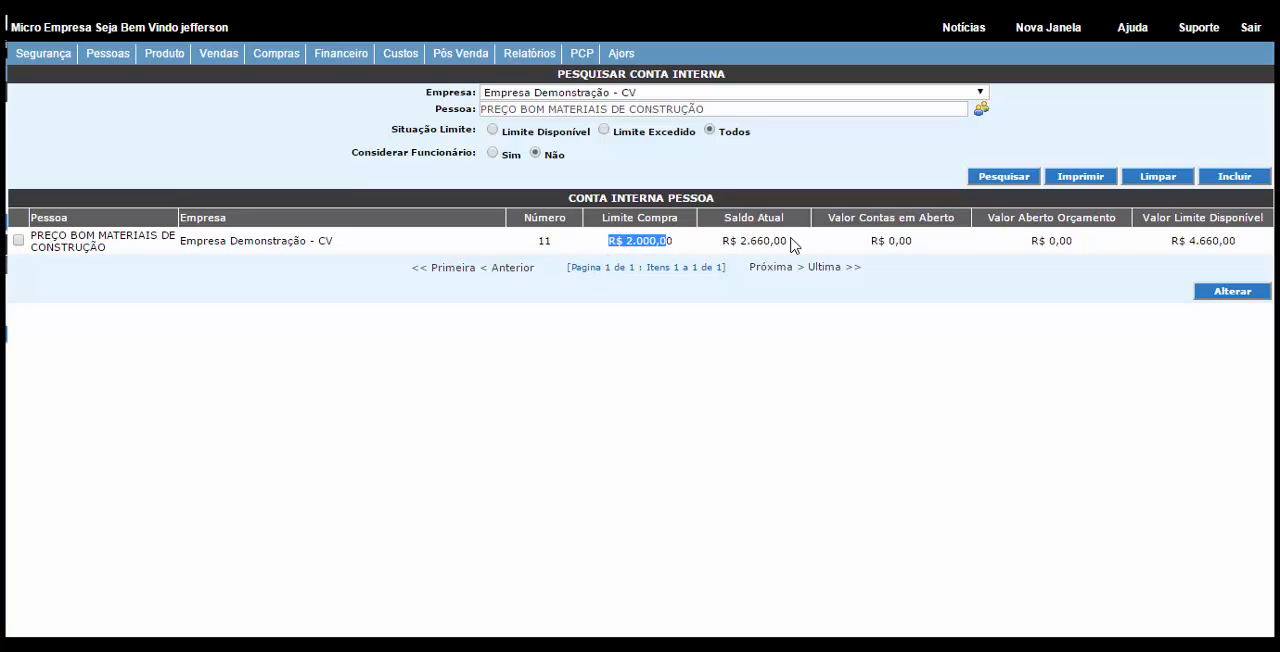
pyautogui.moveTo(791, 241); pyautogui.dragTo(722, 241)
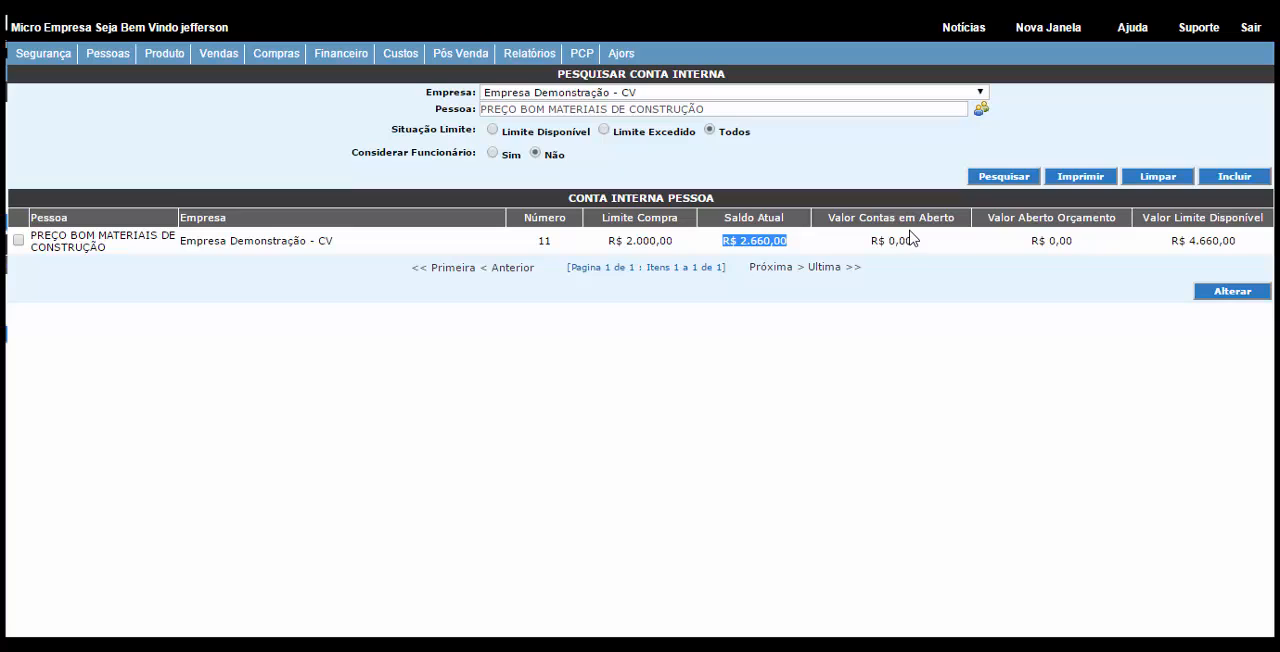
pyautogui.moveTo(872, 240); pyautogui.dragTo(920, 240)
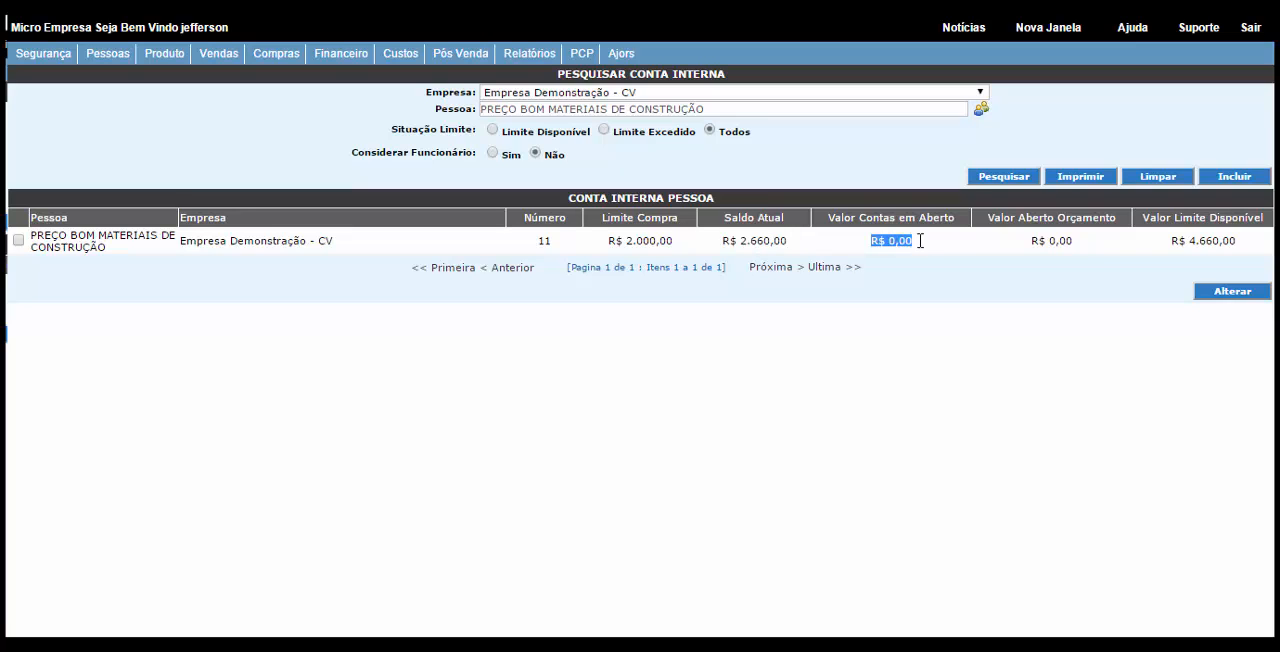
pyautogui.moveTo(1076, 240); pyautogui.dragTo(1030, 240)
pyautogui.moveTo(1238, 240); pyautogui.dragTo(1172, 241)
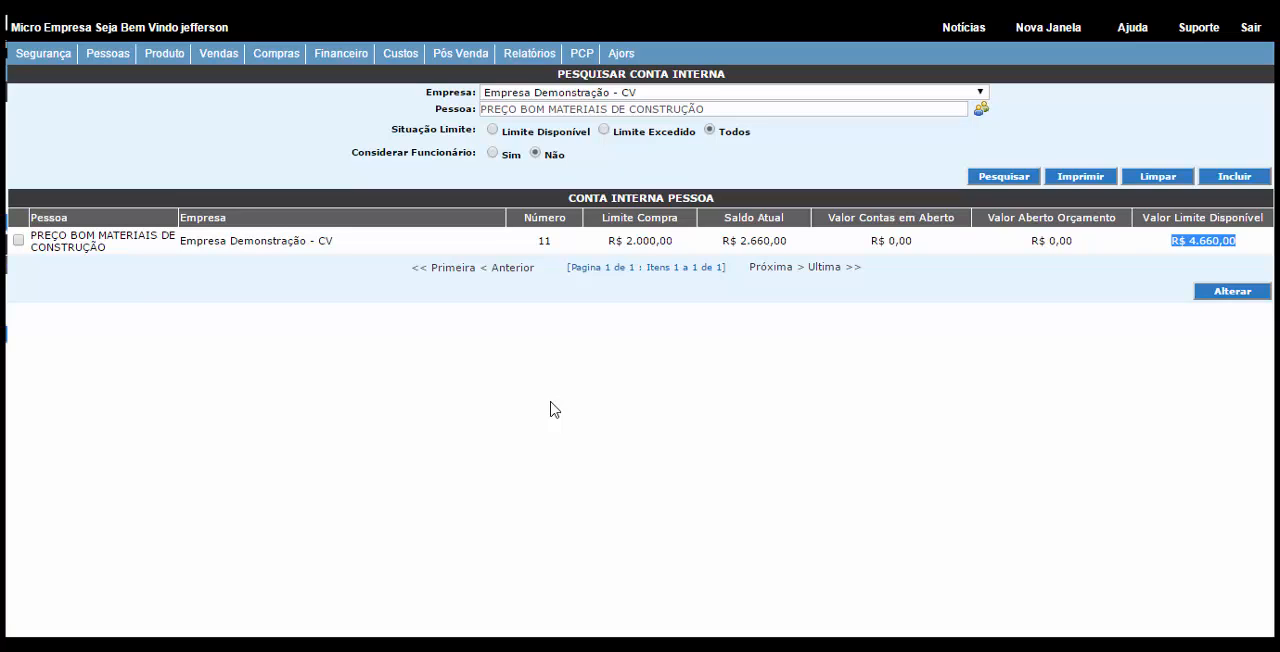
pyautogui.click(371, 182)
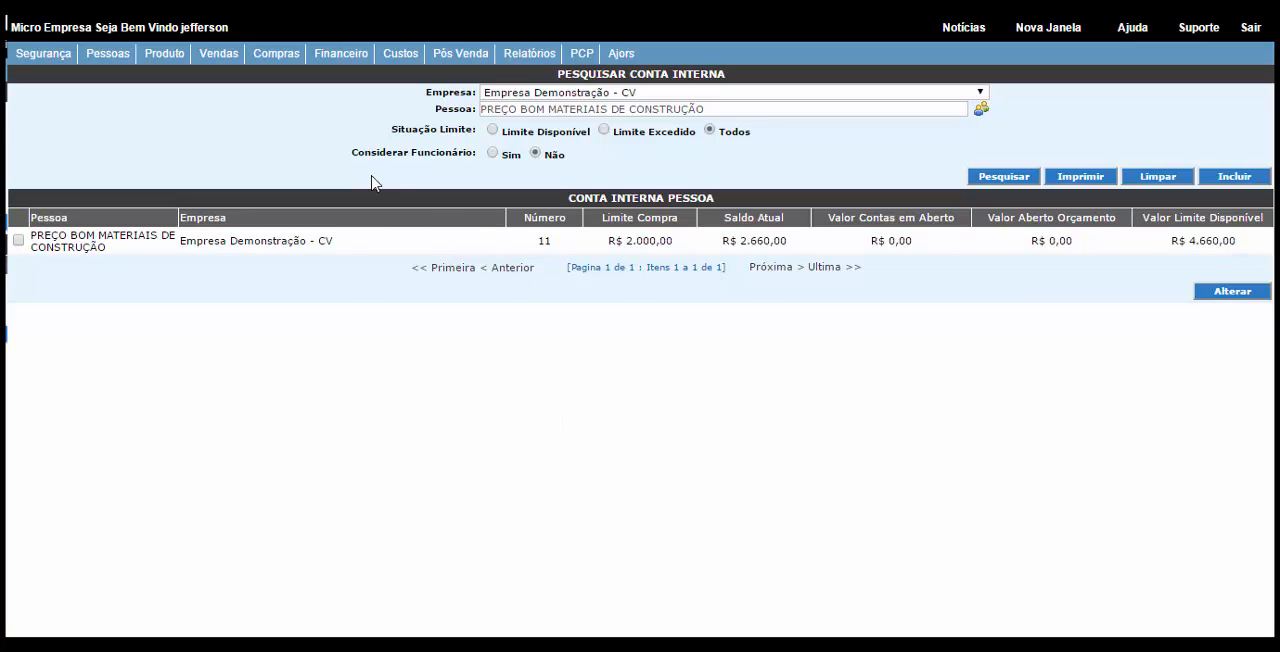